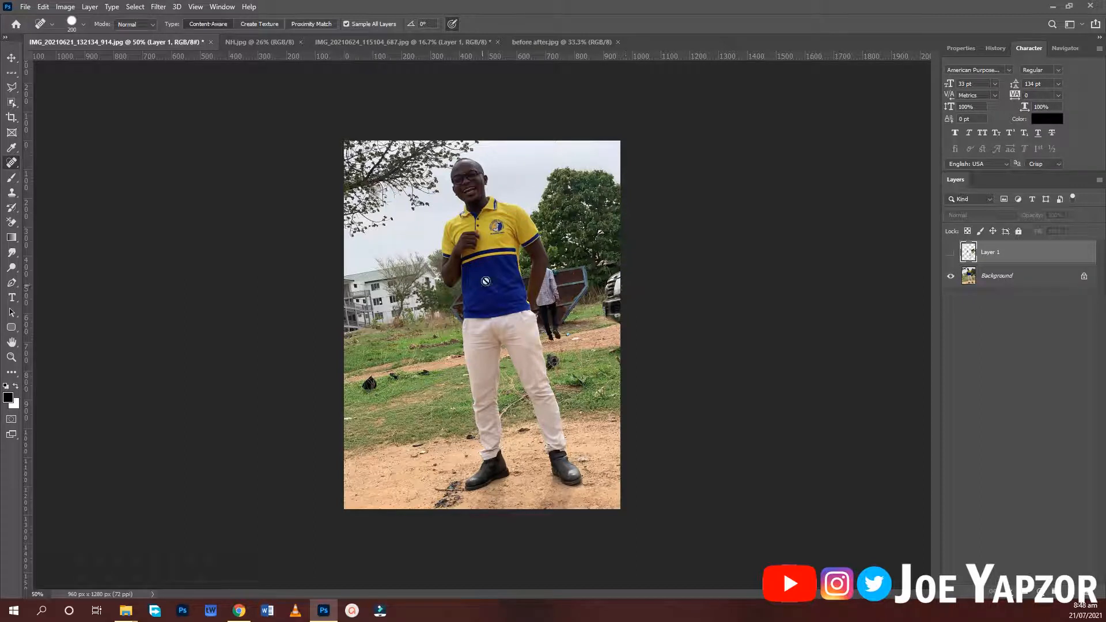
# Compare the retouched and original versions of the man's and the woman's photos by toggling Layer 1's visibility
pyautogui.click(951, 256)
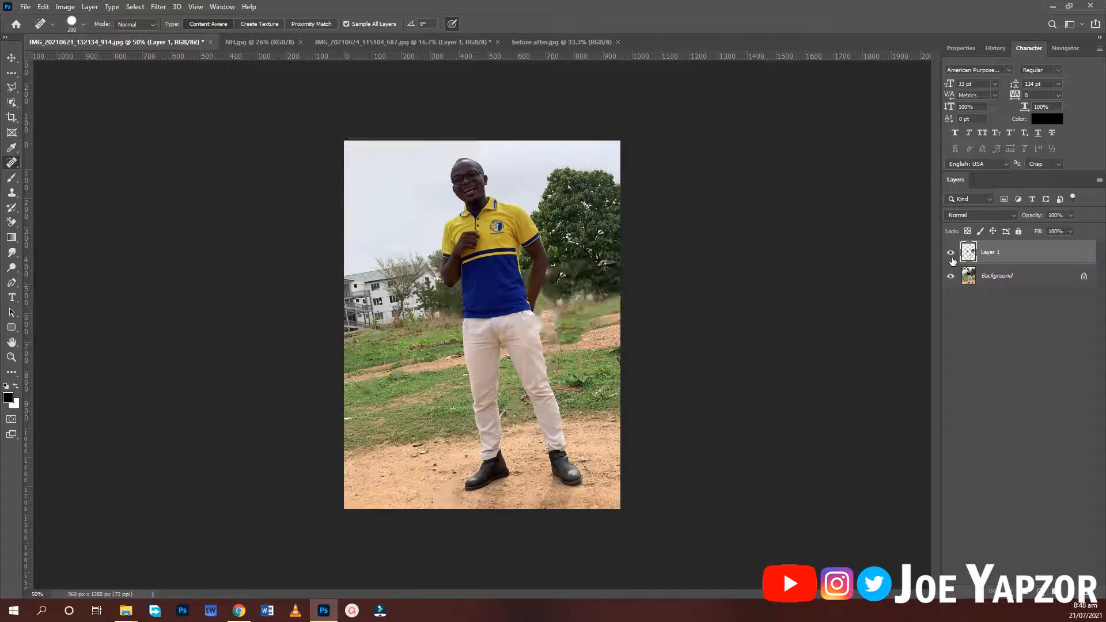
pyautogui.click(334, 42)
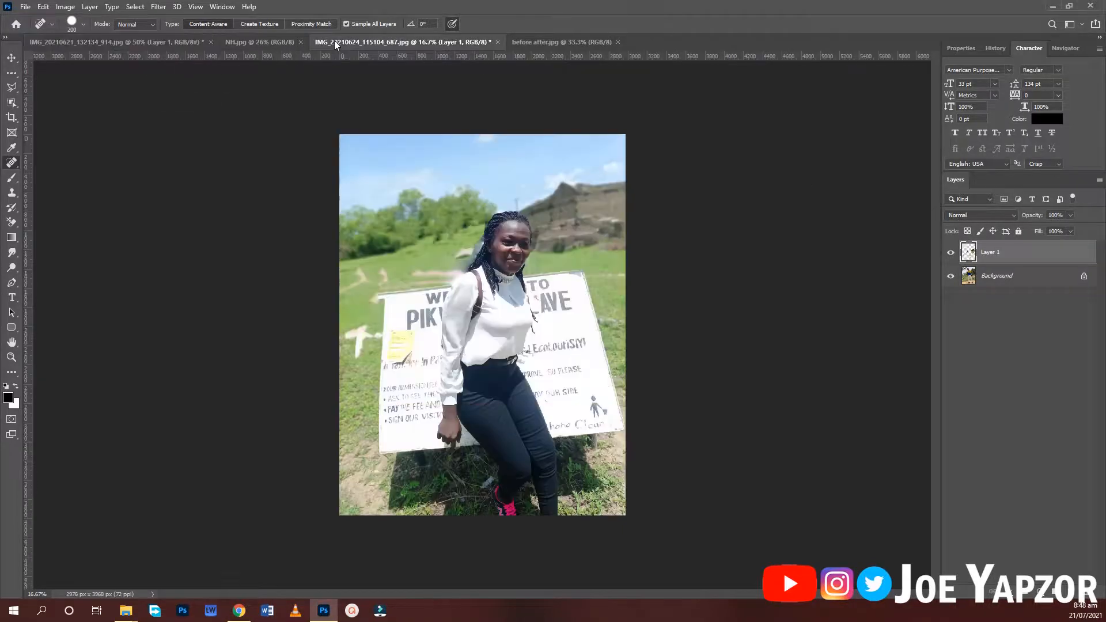
pyautogui.click(951, 253)
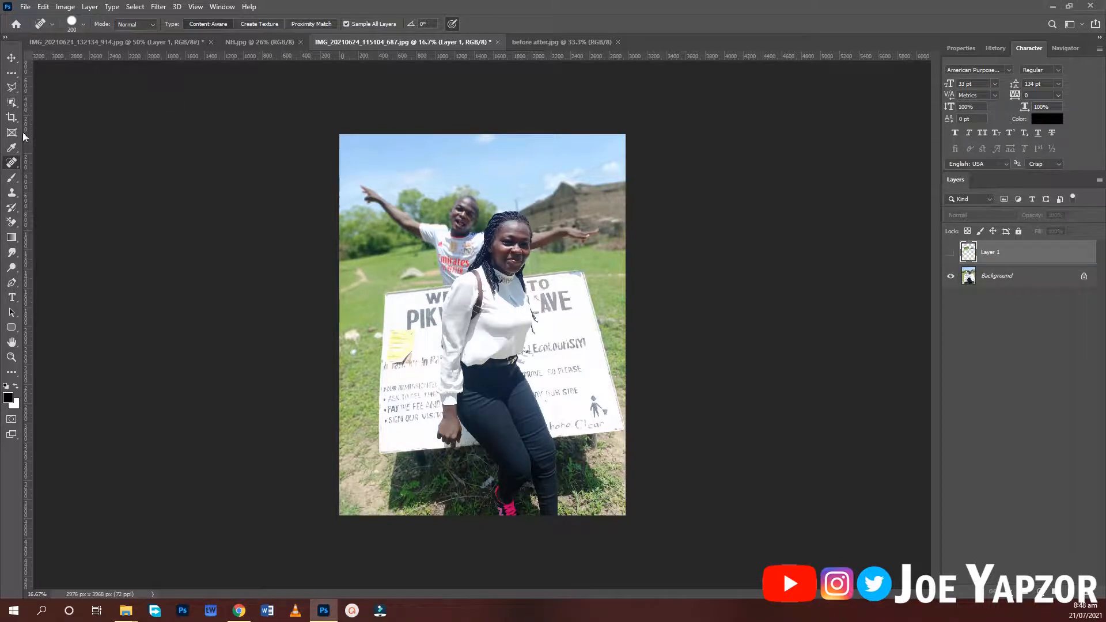
pyautogui.click(15, 57)
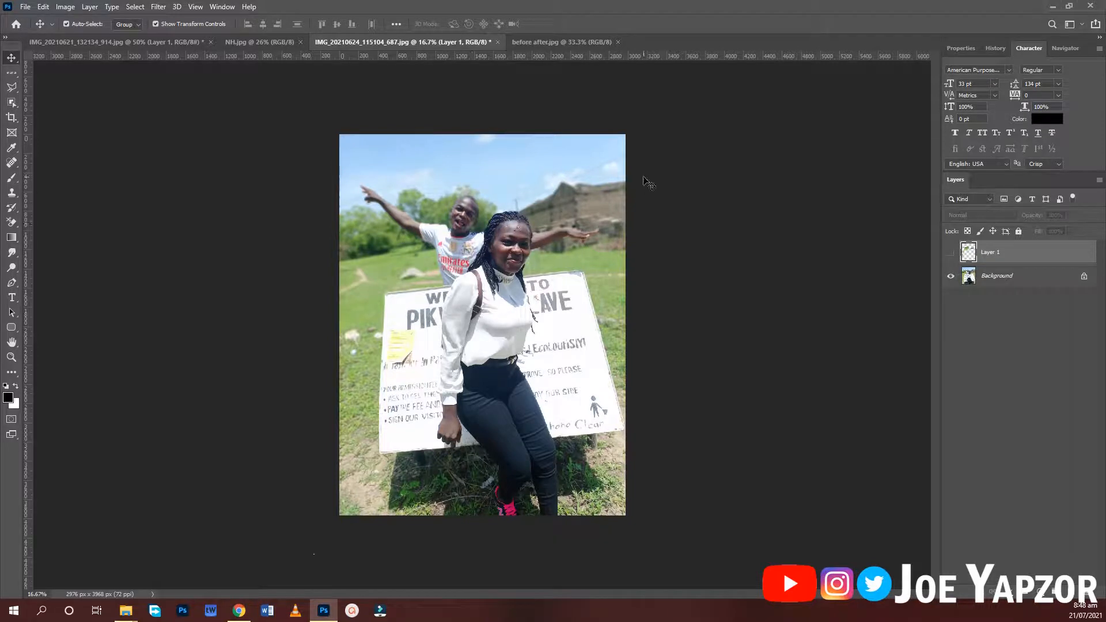
pyautogui.click(951, 253)
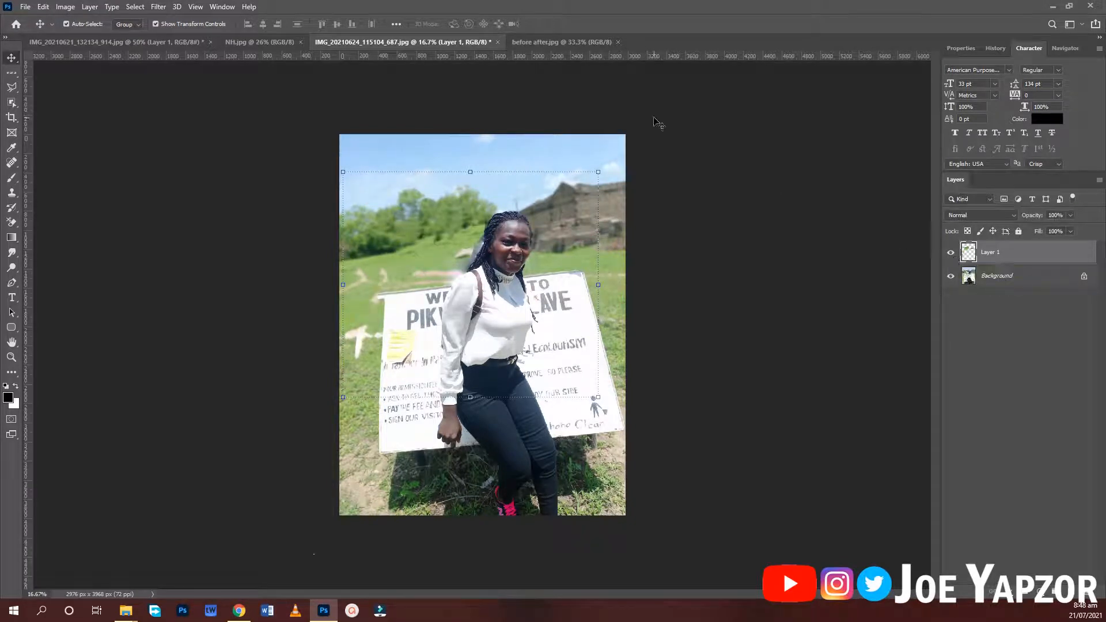
# Examine the before-and-after examples in NH.jpg and before after.jpg, then return to the photo of the man in the yellow and blue shirt
pyautogui.click(252, 42)
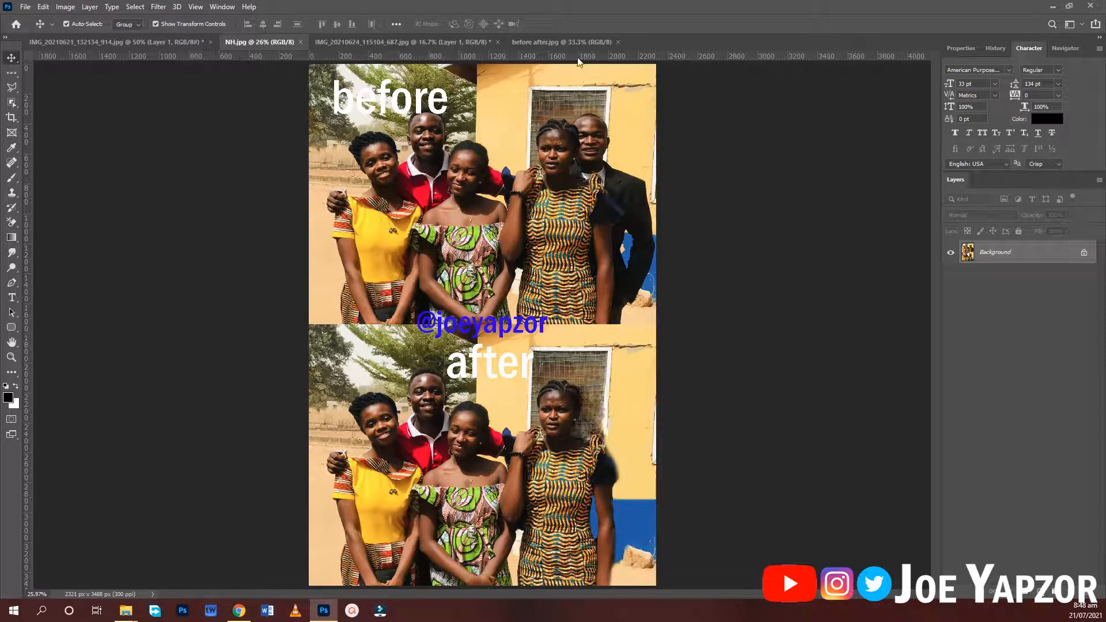
pyautogui.click(561, 42)
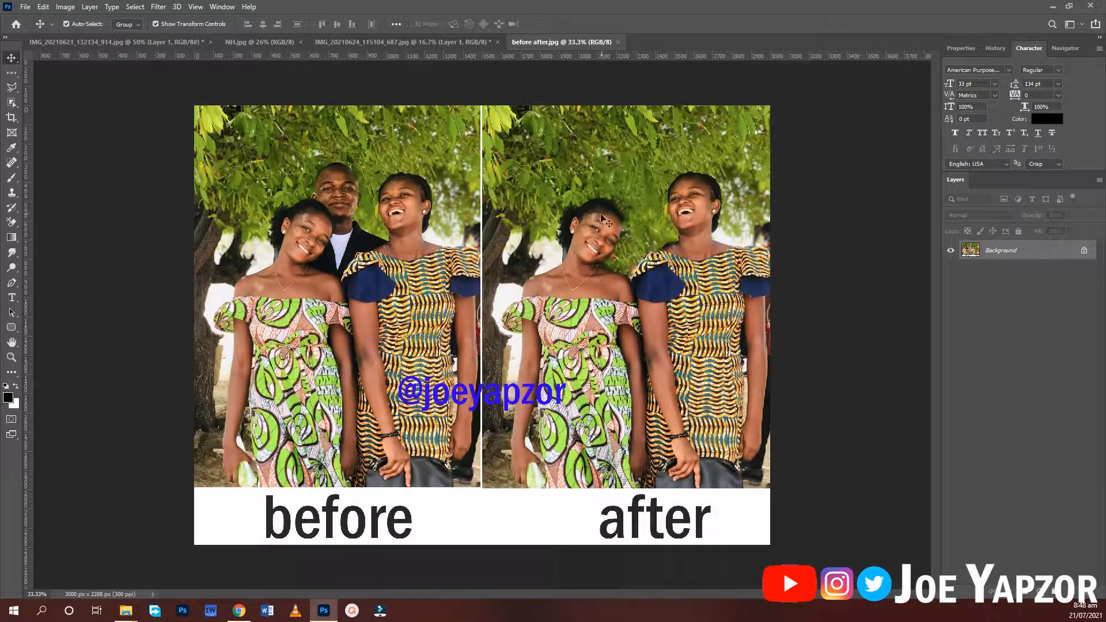
pyautogui.click(240, 43)
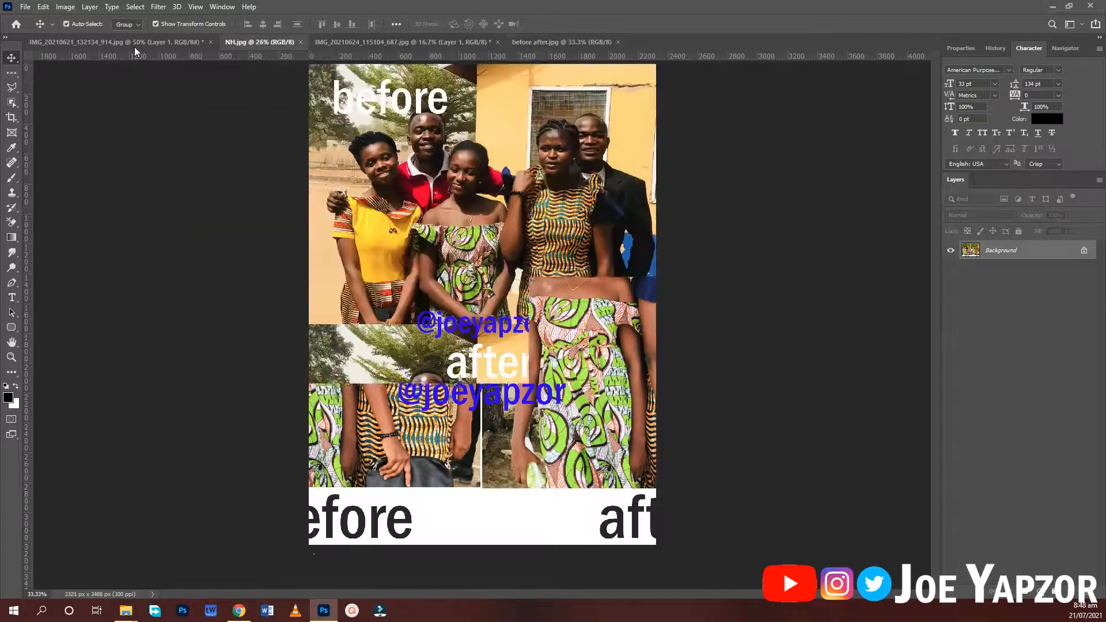
pyautogui.click(133, 45)
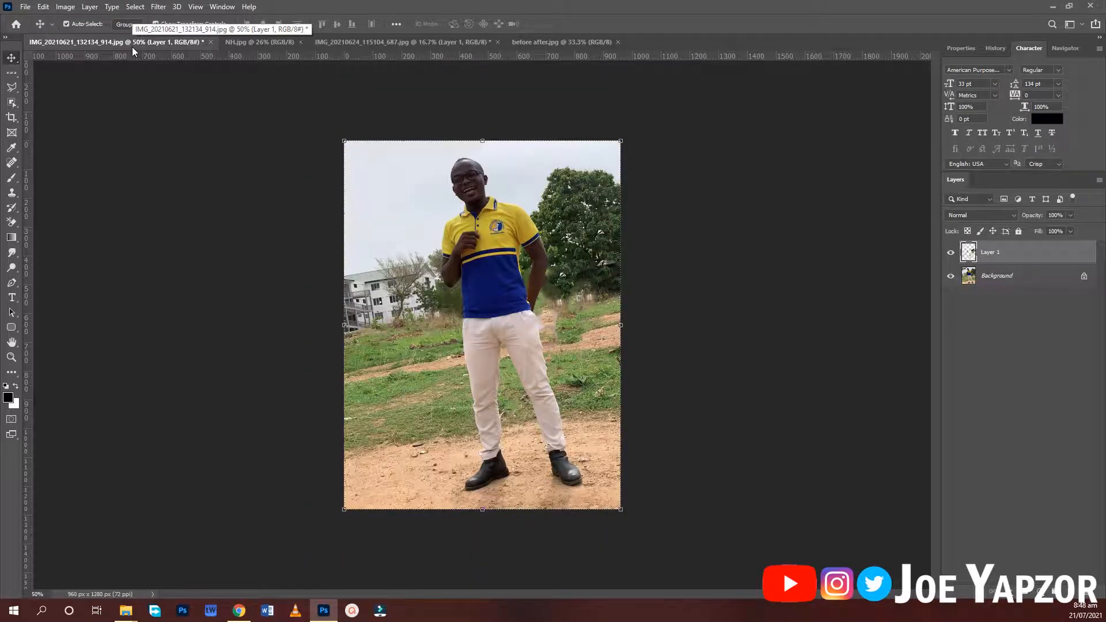
pyautogui.hotkey('ctrl', '+')
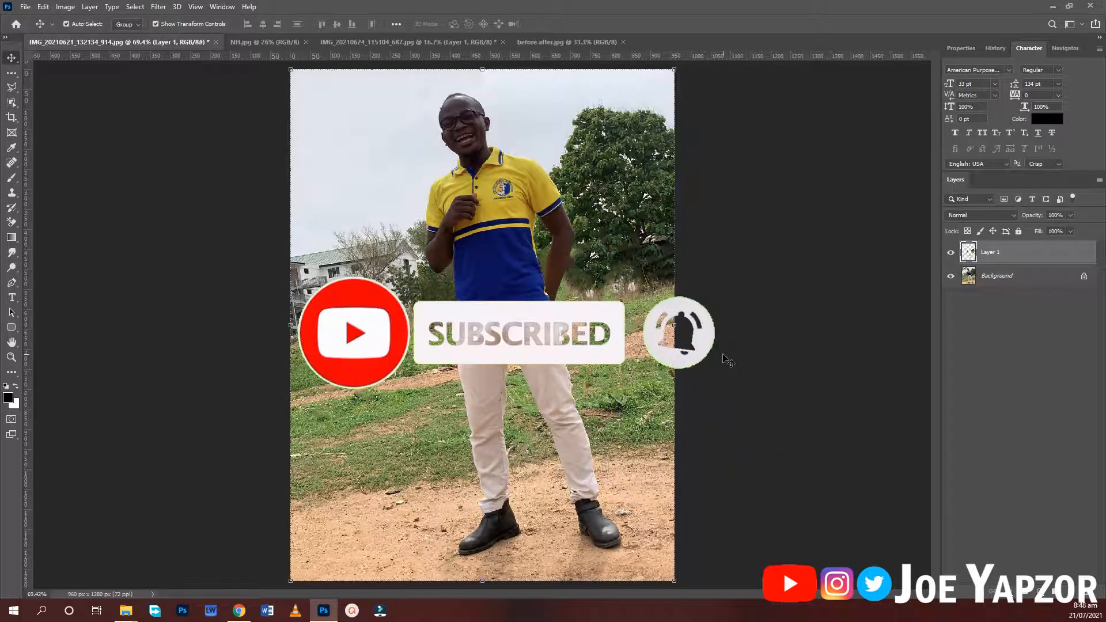
pyautogui.hotkey('ctrl', '-')
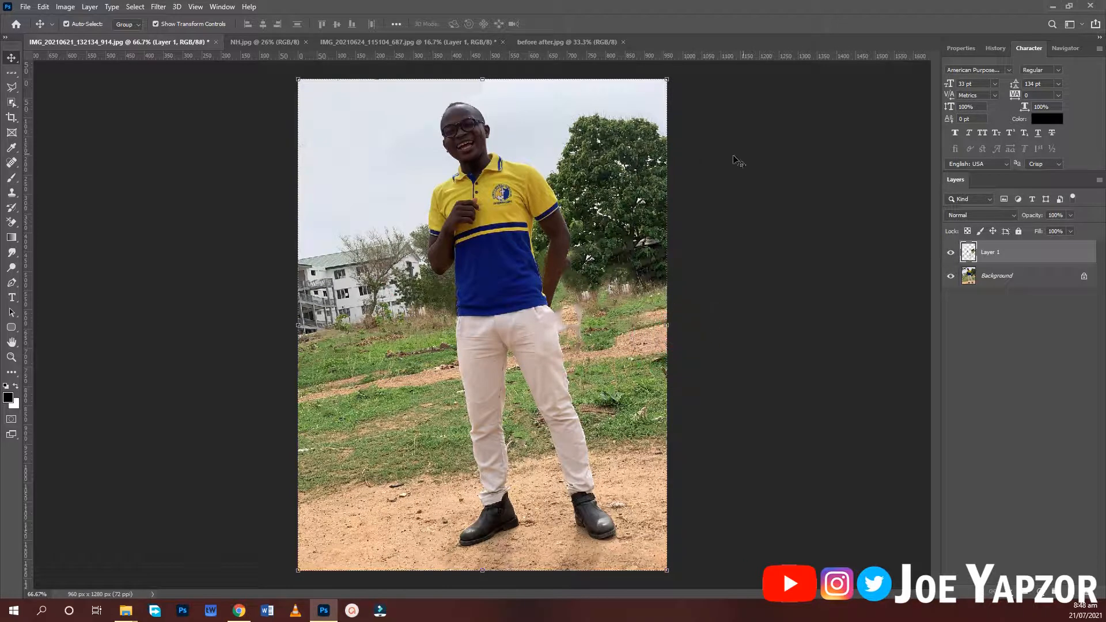
pyautogui.click(772, 150)
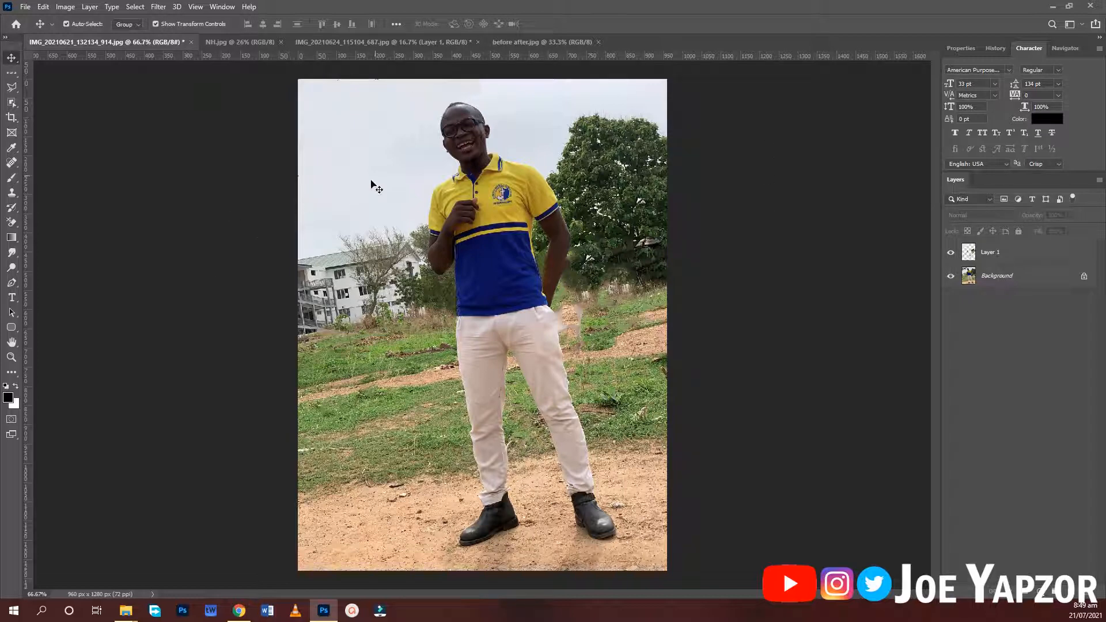
# Hide the retouched Layer 1 to check the original photo, and delete that layer
pyautogui.click(960, 256)
pyautogui.click(951, 254)
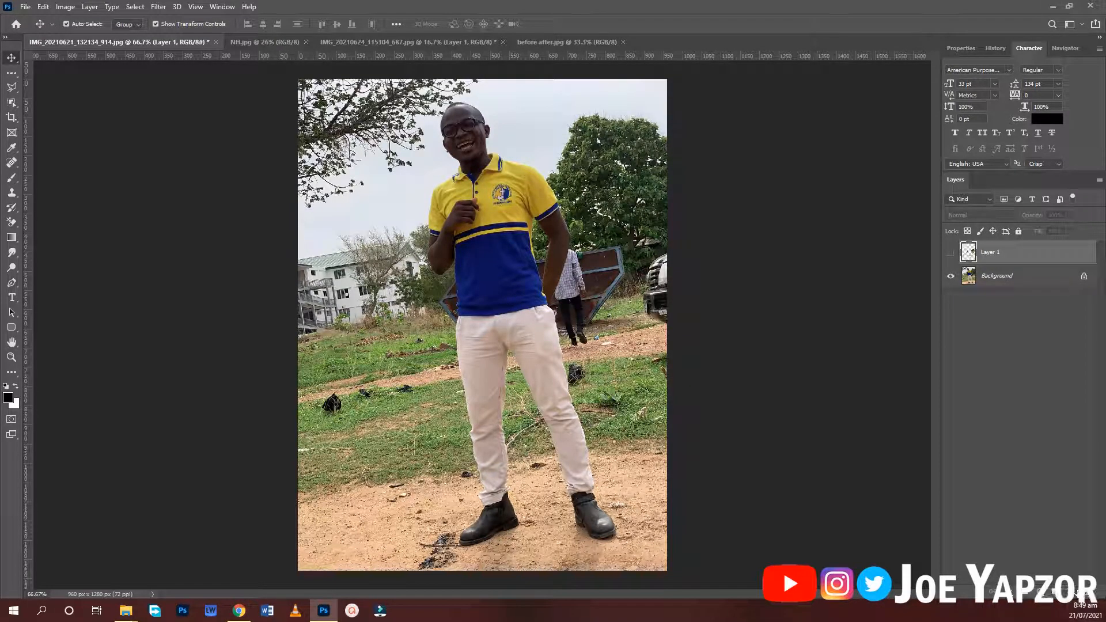
pyautogui.press('Delete')
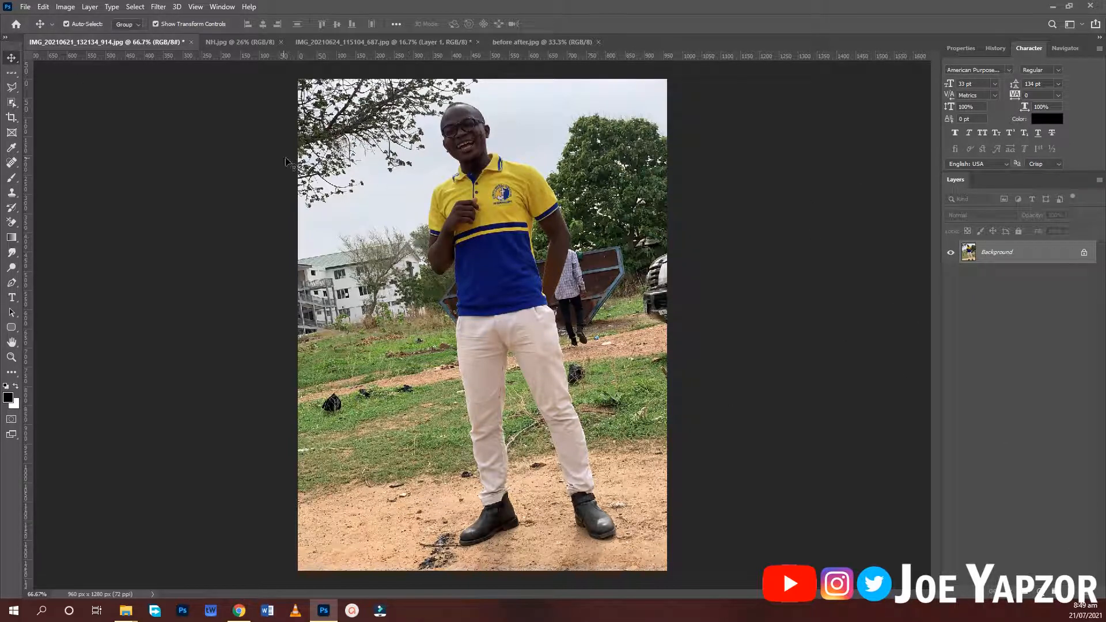
# Remove the black bags and dark debris from the grass beside the man's leg with the Spot Healing Brush
pyautogui.click(11, 165)
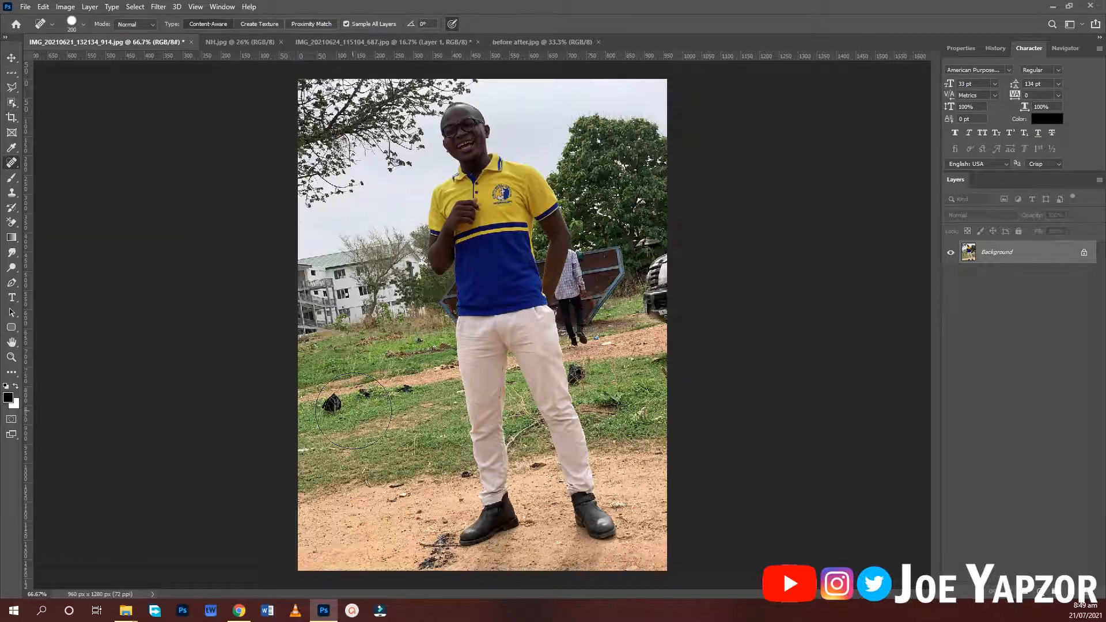
pyautogui.click(341, 425)
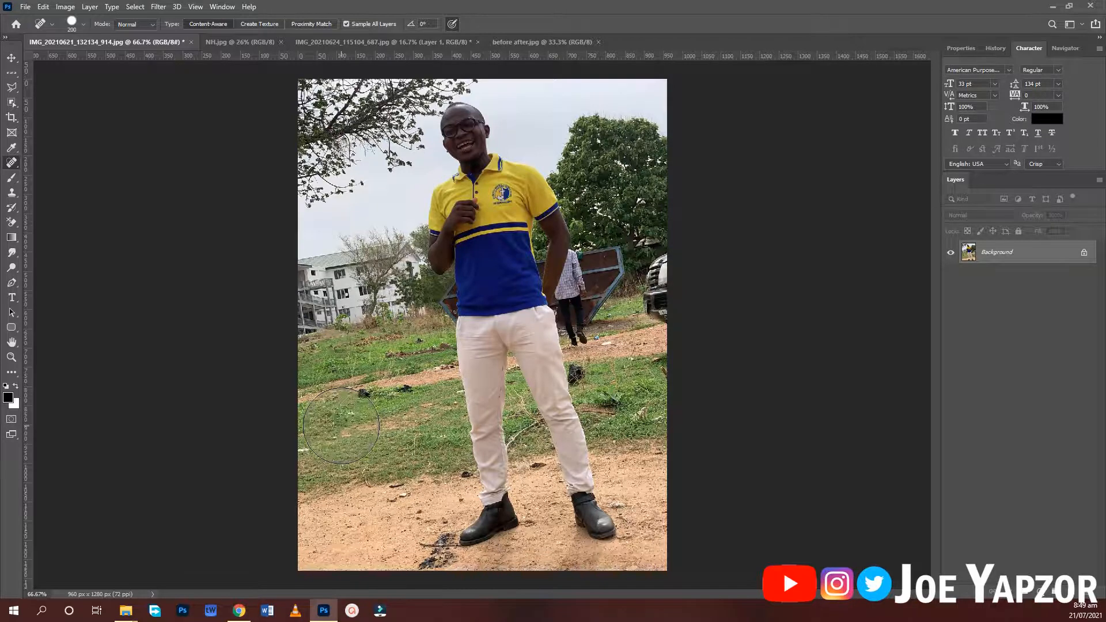
pyautogui.click(371, 421)
pyautogui.click(396, 417)
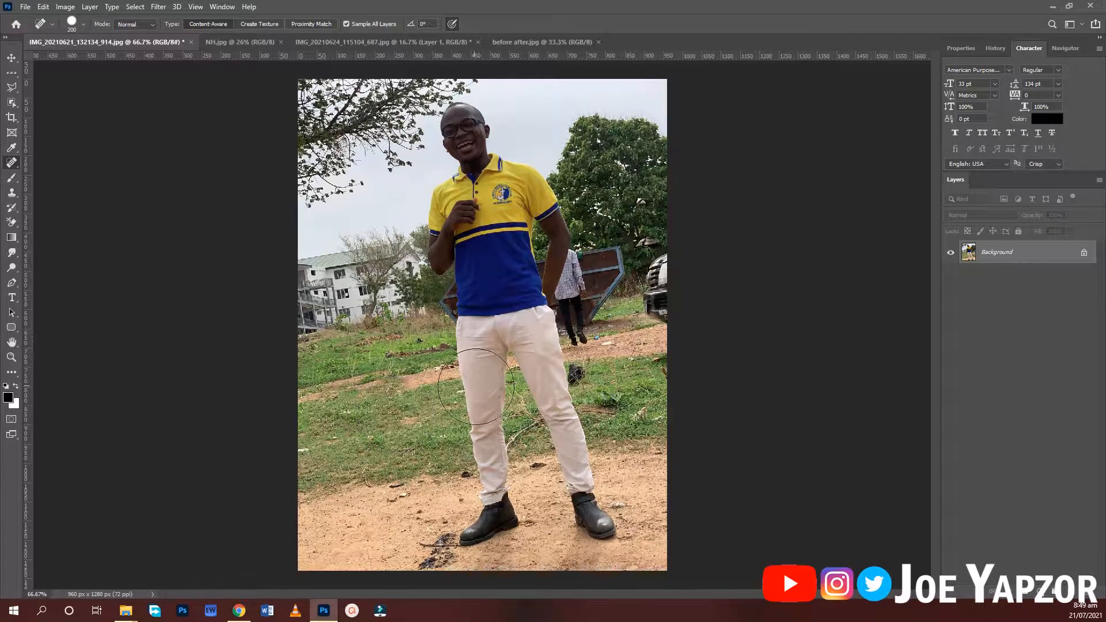
# Try a healing stroke across the man's trouser leg and undo it
pyautogui.moveTo(482, 426); pyautogui.dragTo(427, 427)
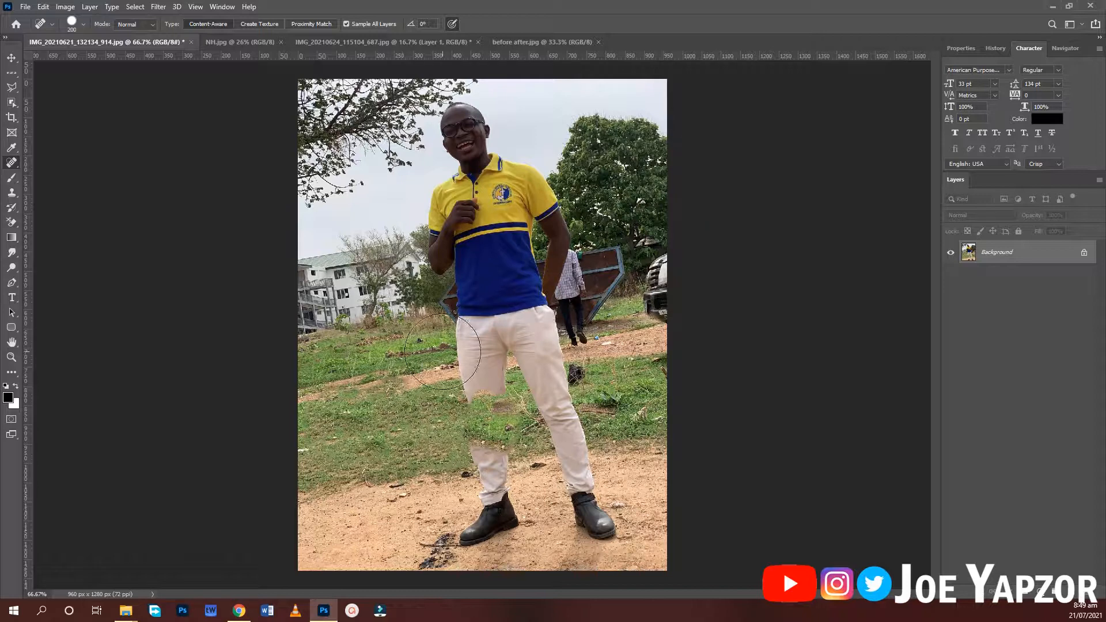
pyautogui.hotkey('ctrl', 'z')
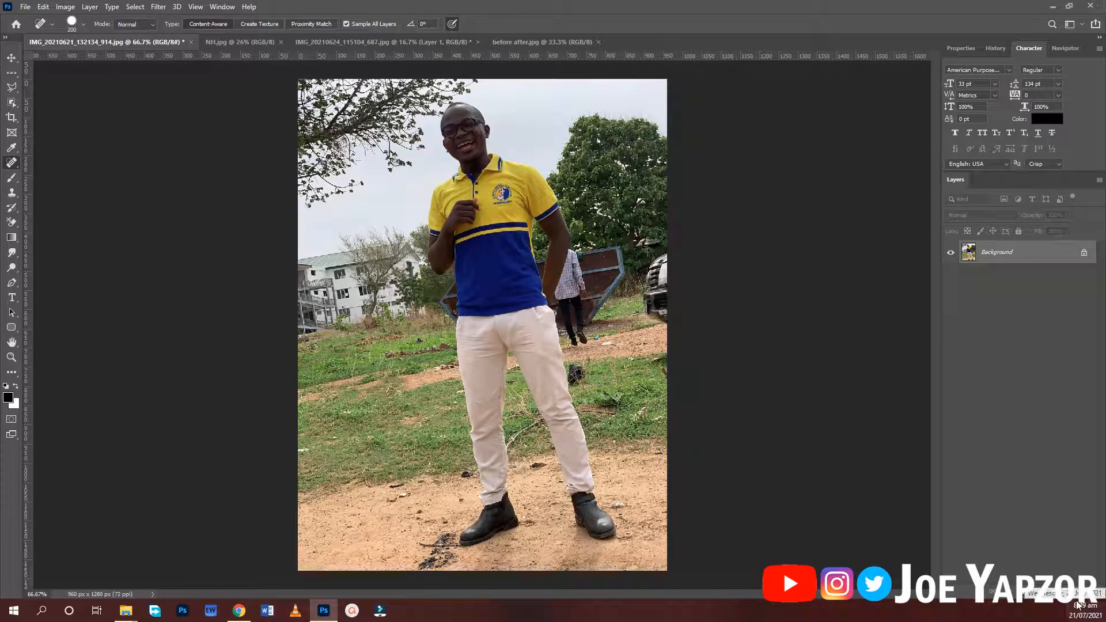
# Add a new empty layer above the Background and choose the Spot Healing Brush Tool for retouching on it
pyautogui.click(1076, 582)
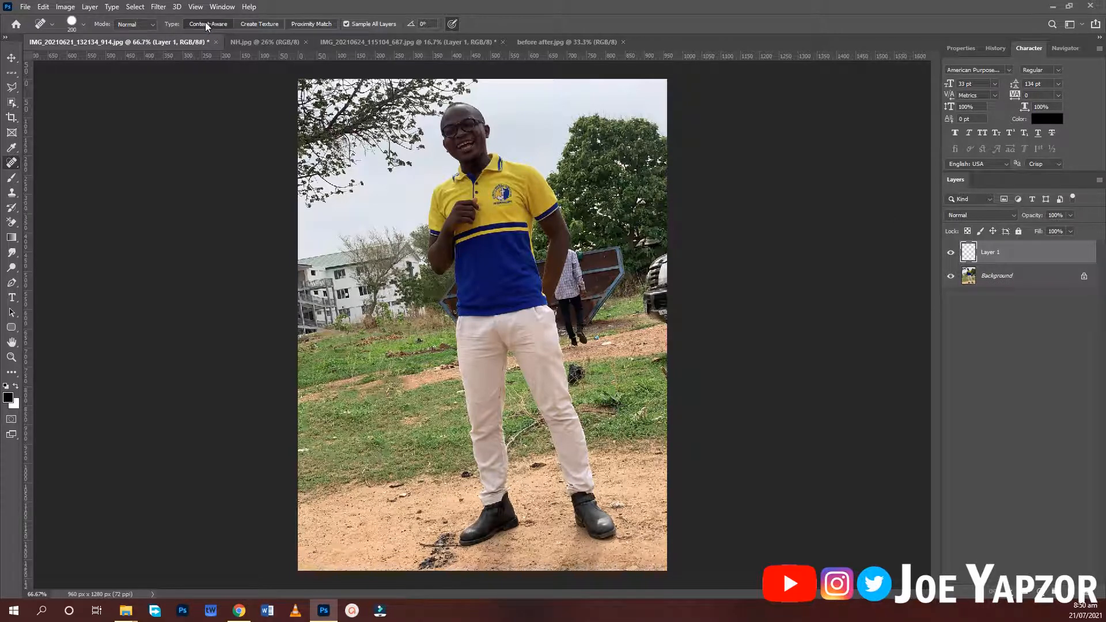
pyautogui.click(126, 23)
pyautogui.click(129, 26)
pyautogui.rightClick(9, 164)
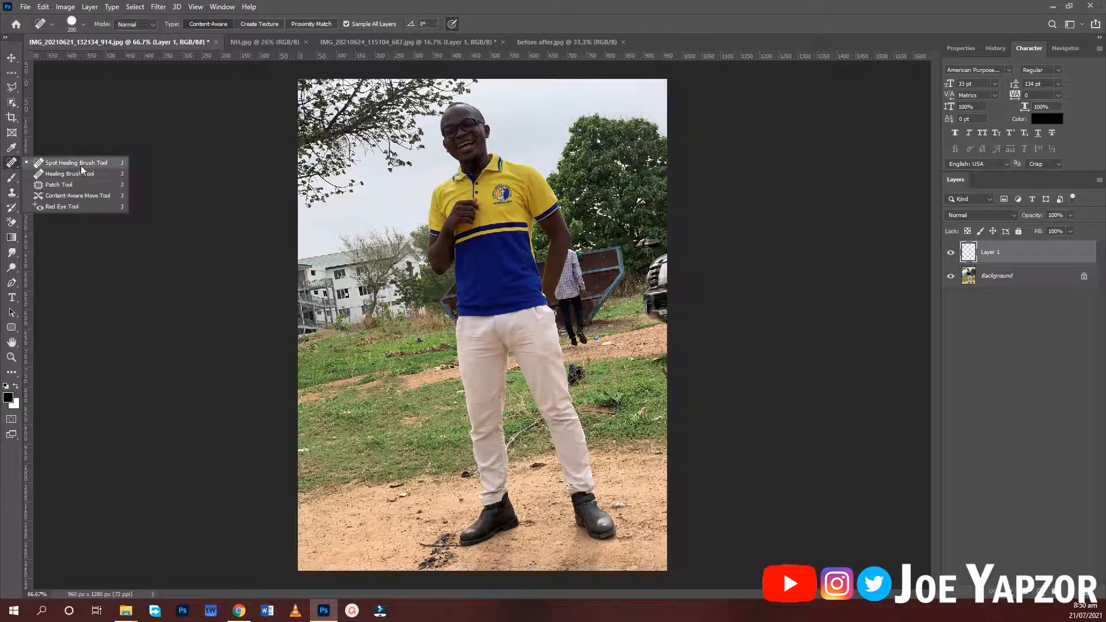
pyautogui.click(102, 163)
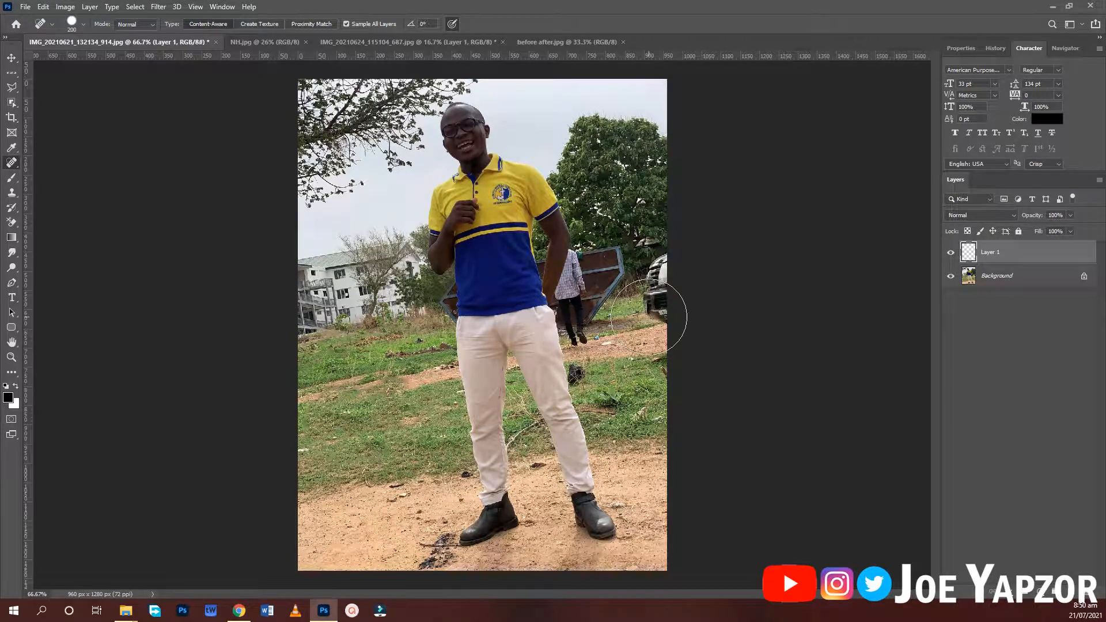
# Reduce the healing brush to 90 px and remove the parked car and the dark object in the grass at the photo's right edge
pyautogui.hotkey('ctrl', '+')
pyautogui.hotkey('ctrl', '+')
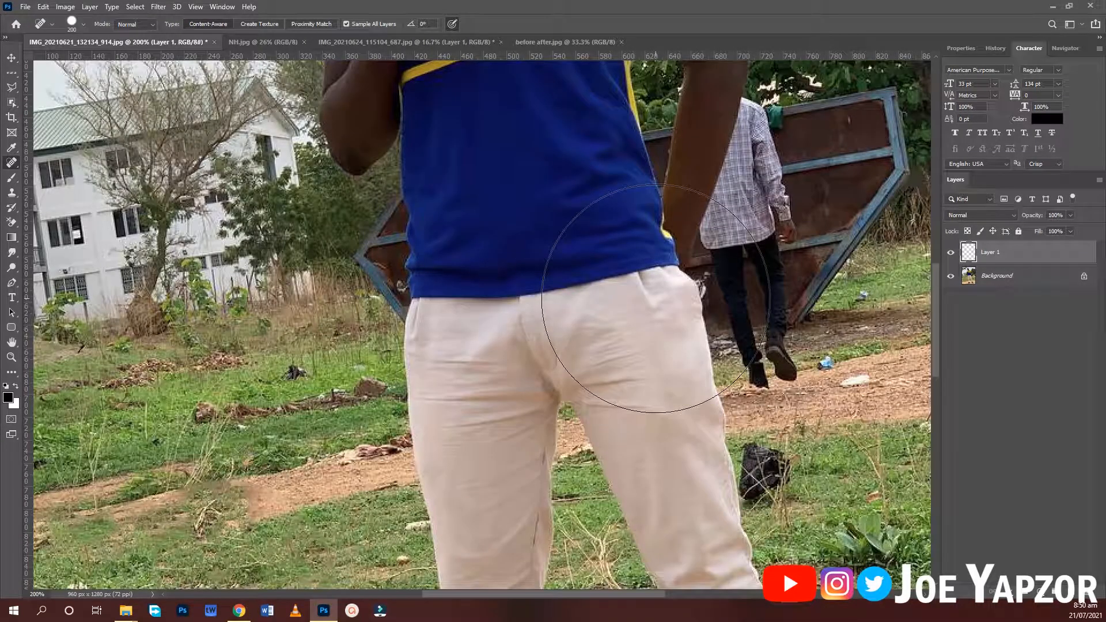
pyautogui.press('space')
pyautogui.hotkey('ctrl', '-')
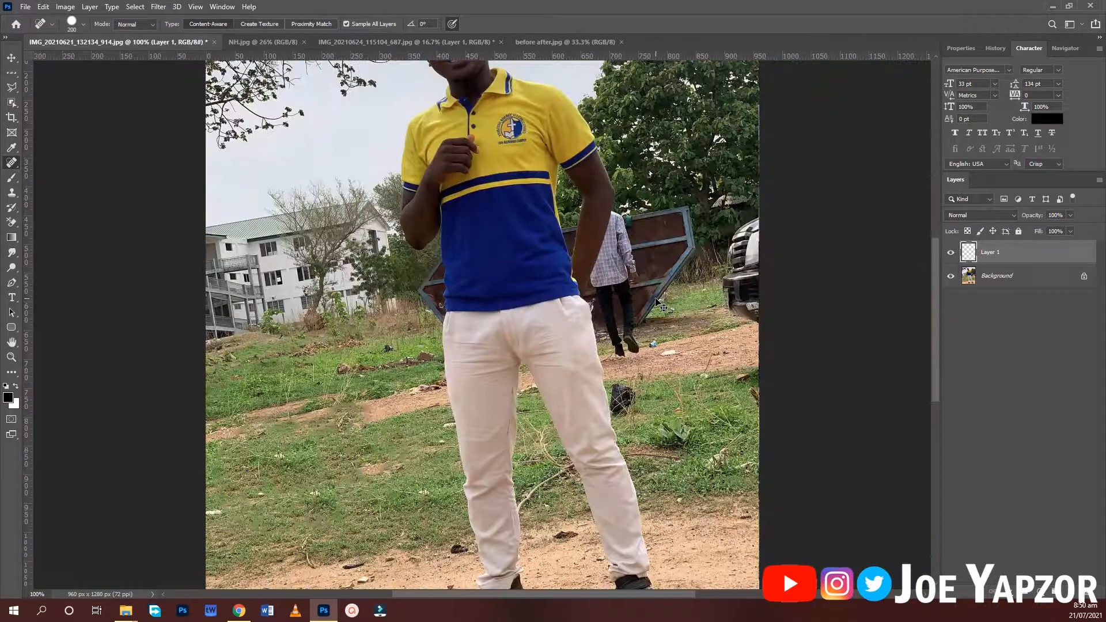
pyautogui.moveTo(659, 283); pyautogui.dragTo(421, 332)
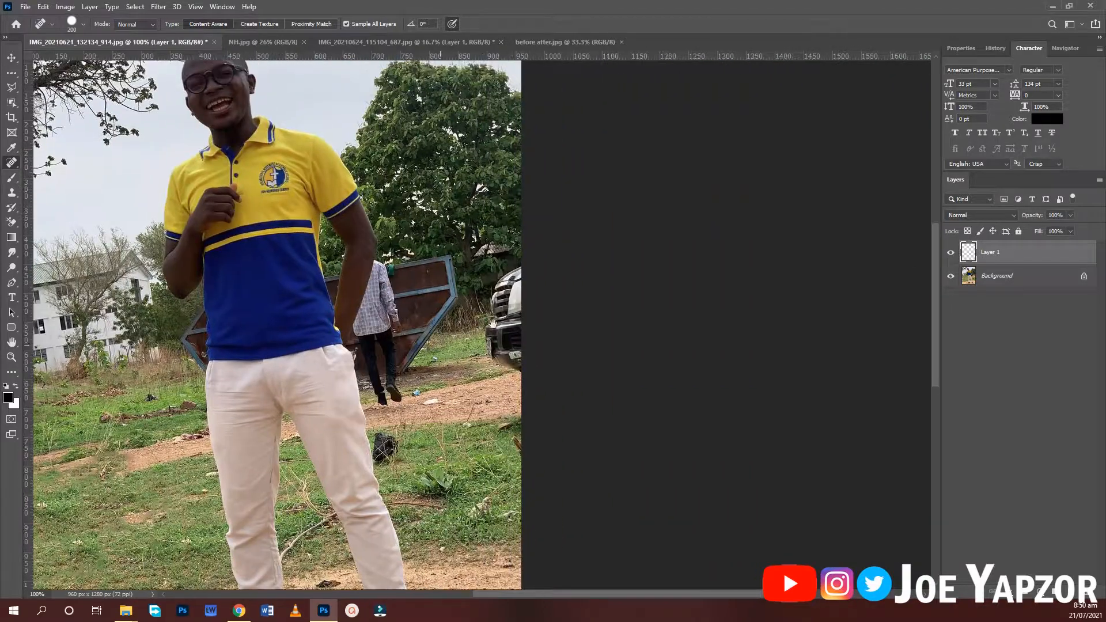
pyautogui.press('[')
pyautogui.press('[')
pyautogui.press('[')
pyautogui.press('[')
pyautogui.press('[')
pyautogui.moveTo(528, 301)
pyautogui.mouseDown()
pyautogui.moveTo(526, 284)
pyautogui.moveTo(505, 330)
pyautogui.moveTo(524, 353)
pyautogui.moveTo(523, 338)
pyautogui.mouseUp()
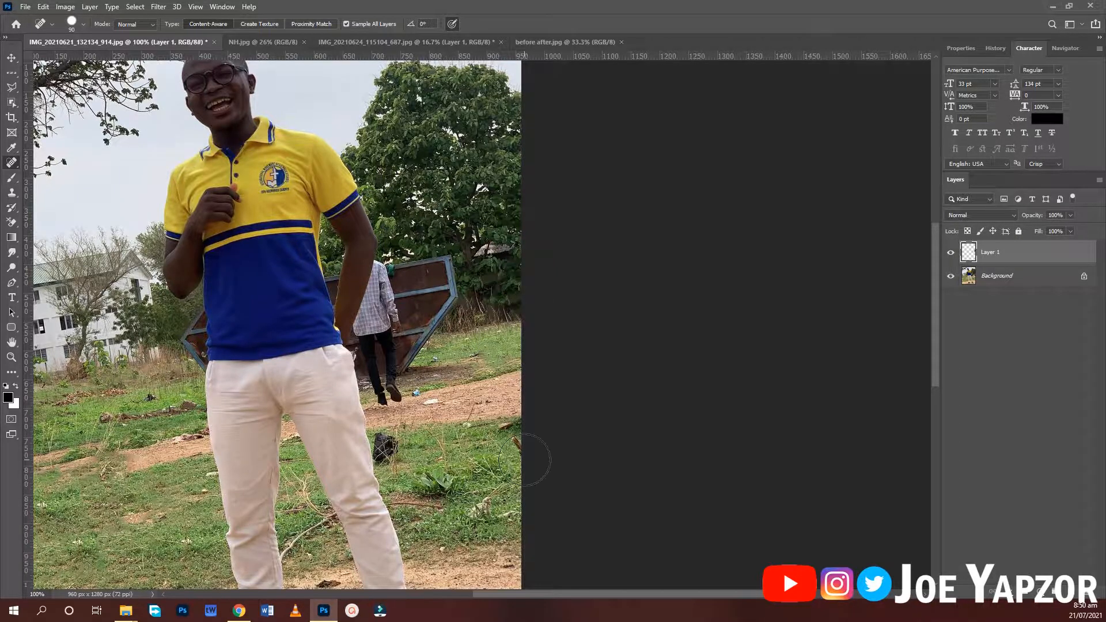
pyautogui.moveTo(526, 458); pyautogui.dragTo(556, 456)
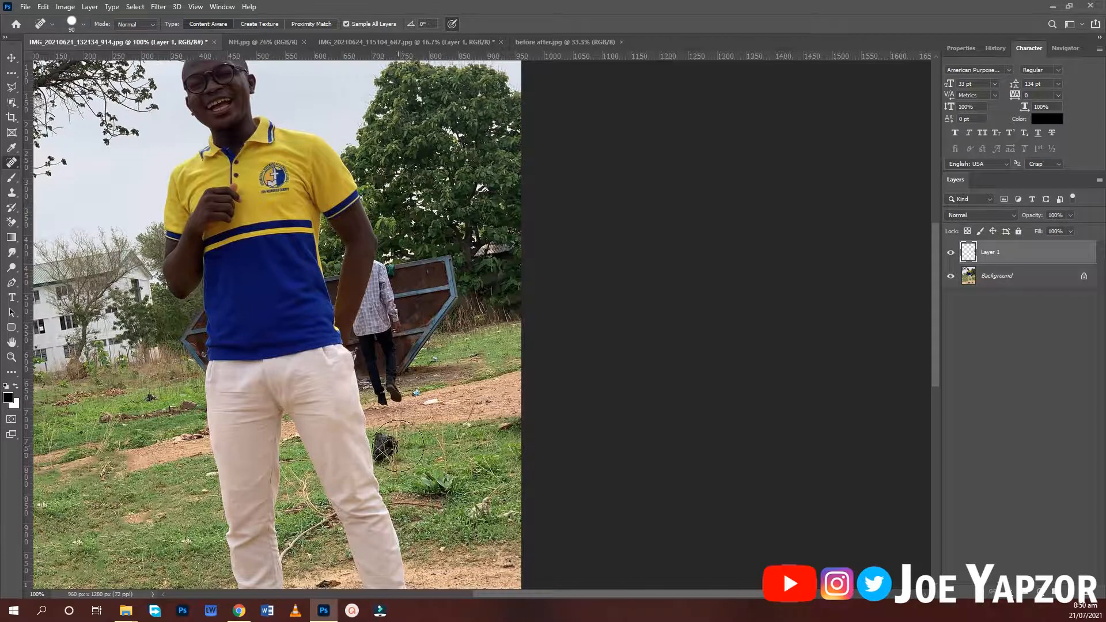
# Heal away the black bag beside the man's leg and the small dark object in the grass on his other side
pyautogui.click(398, 445)
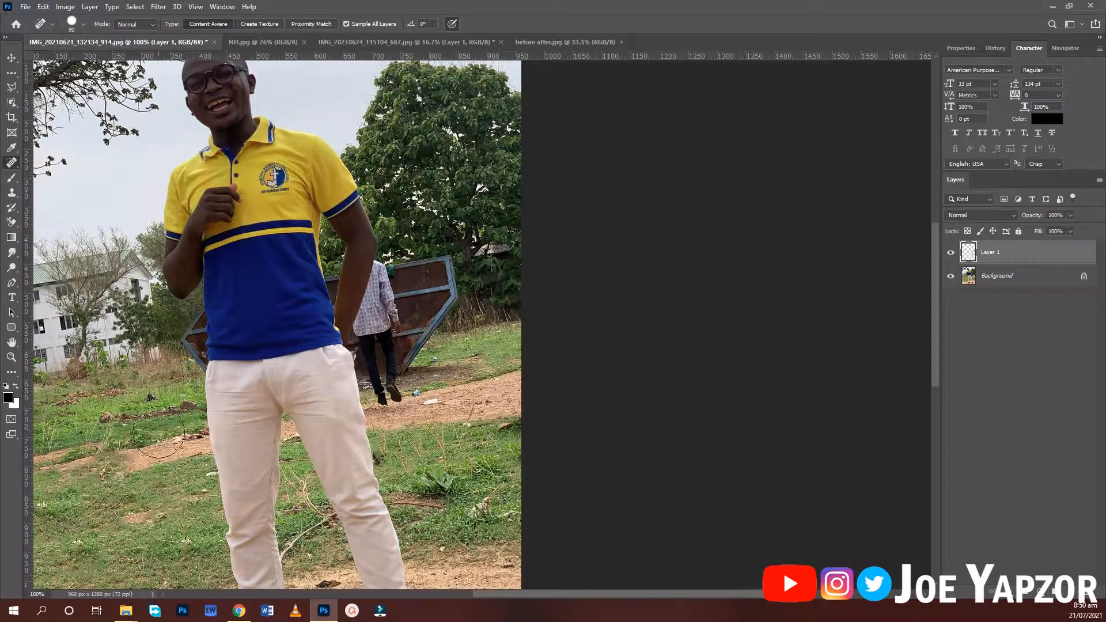
pyautogui.click(148, 391)
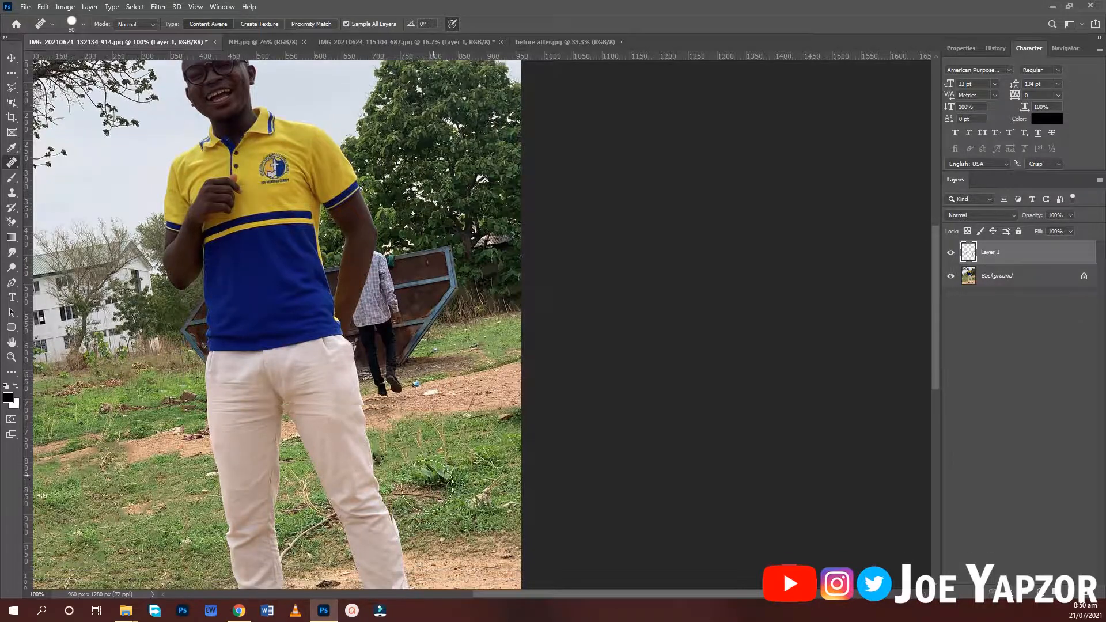
pyautogui.scroll(-1, 409, 446)
pyautogui.click(407, 447)
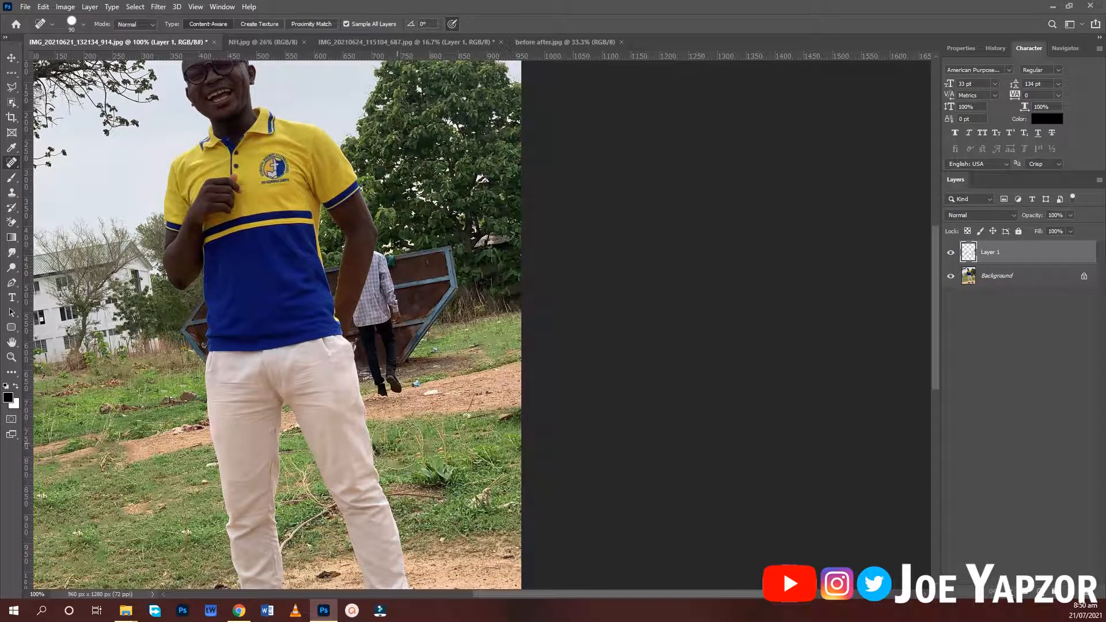
pyautogui.click(397, 442)
pyautogui.scroll(1, 472, 300)
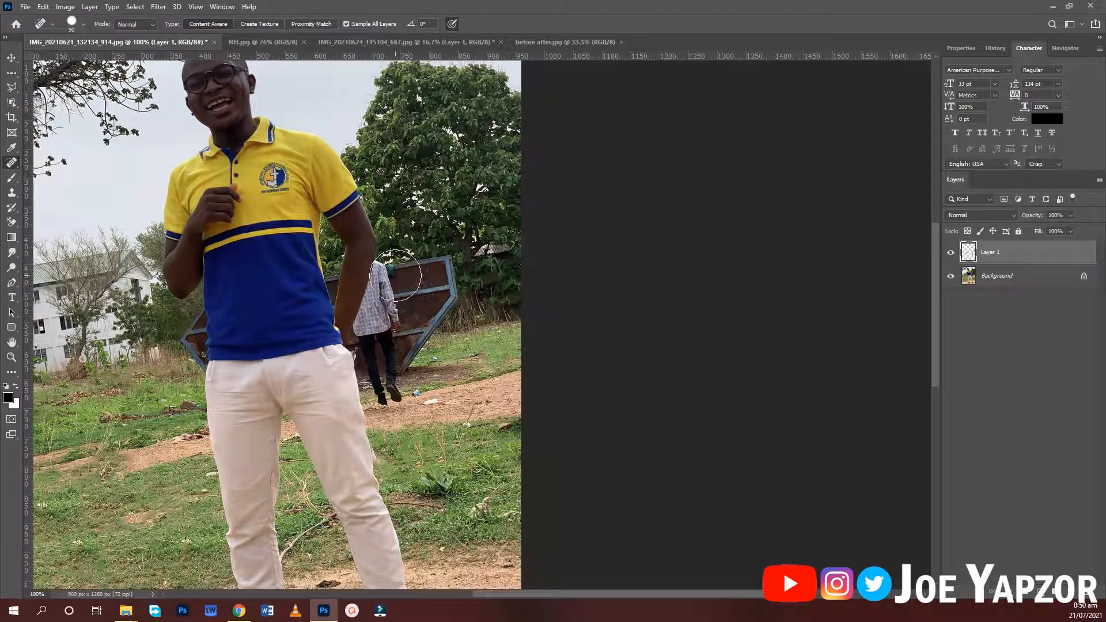
# Paint out the walking person and the metal container behind the man's arm, including the blue remnant beside his hand
pyautogui.moveTo(395, 272)
pyautogui.mouseDown()
pyautogui.moveTo(378, 331)
pyautogui.moveTo(385, 370)
pyautogui.moveTo(403, 380)
pyautogui.moveTo(440, 267)
pyautogui.mouseUp()
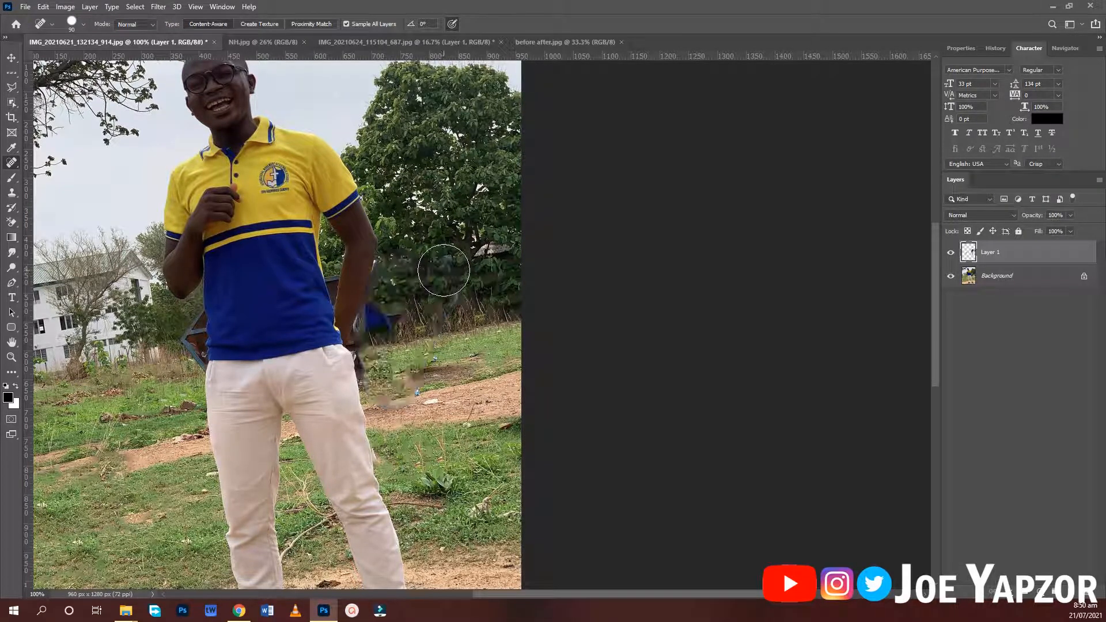
pyautogui.click(444, 265)
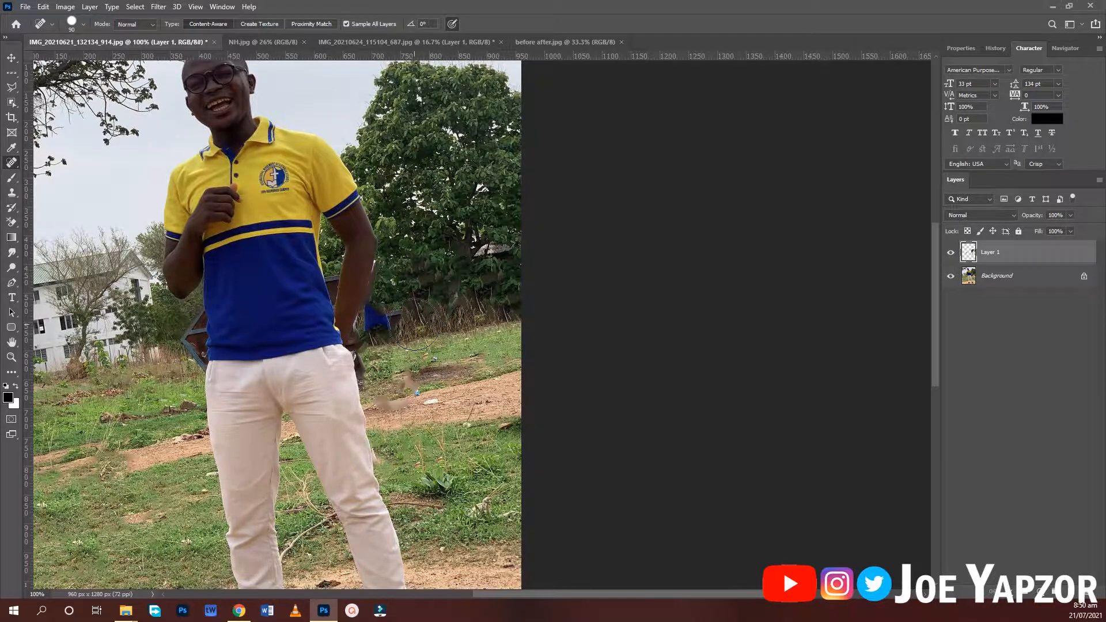
pyautogui.moveTo(407, 321)
pyautogui.mouseDown()
pyautogui.moveTo(386, 318)
pyautogui.moveTo(393, 347)
pyautogui.mouseUp()
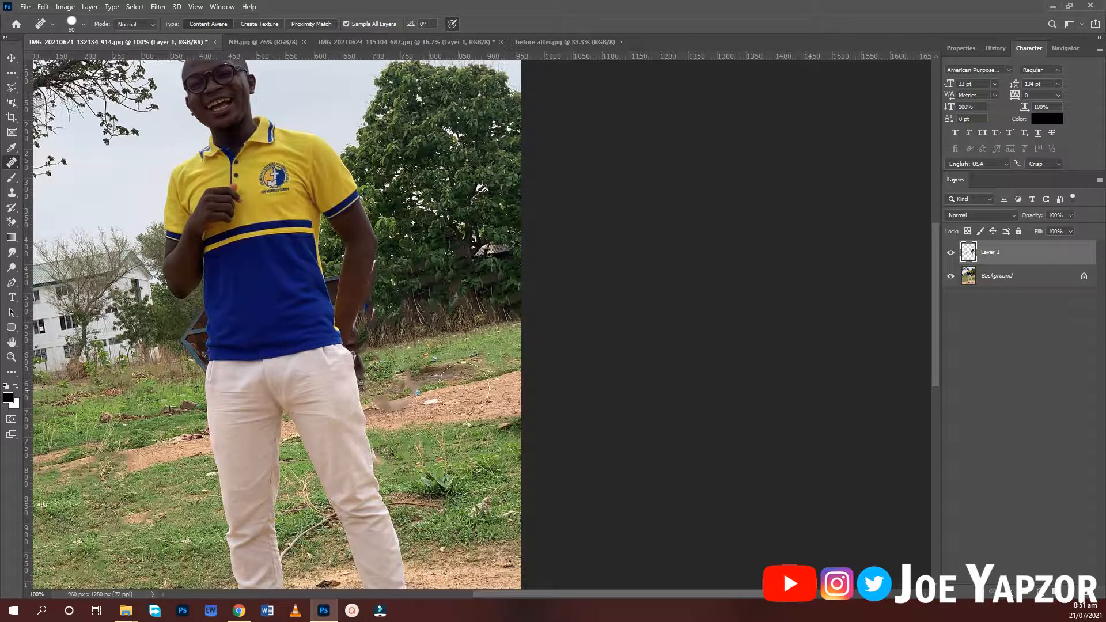
# Heal away the smudges, litter and dark remnant in the grass and on the dirt path beside the man's hip
pyautogui.moveTo(410, 385); pyautogui.dragTo(392, 398)
pyautogui.moveTo(437, 367); pyautogui.dragTo(437, 366)
pyautogui.click(464, 363)
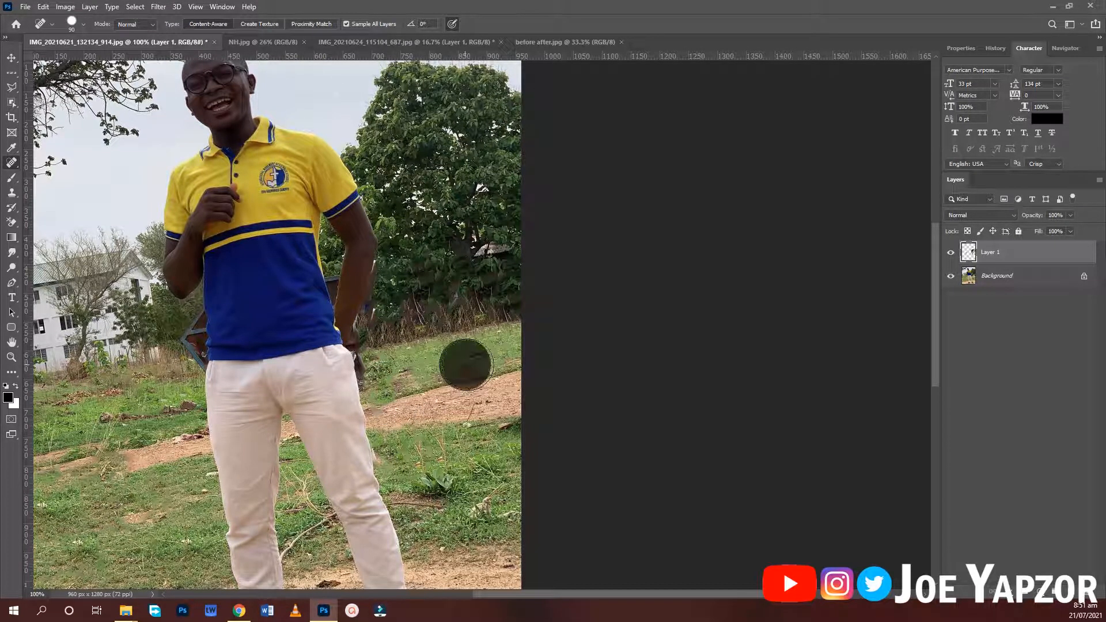
pyautogui.click(479, 363)
pyautogui.click(410, 371)
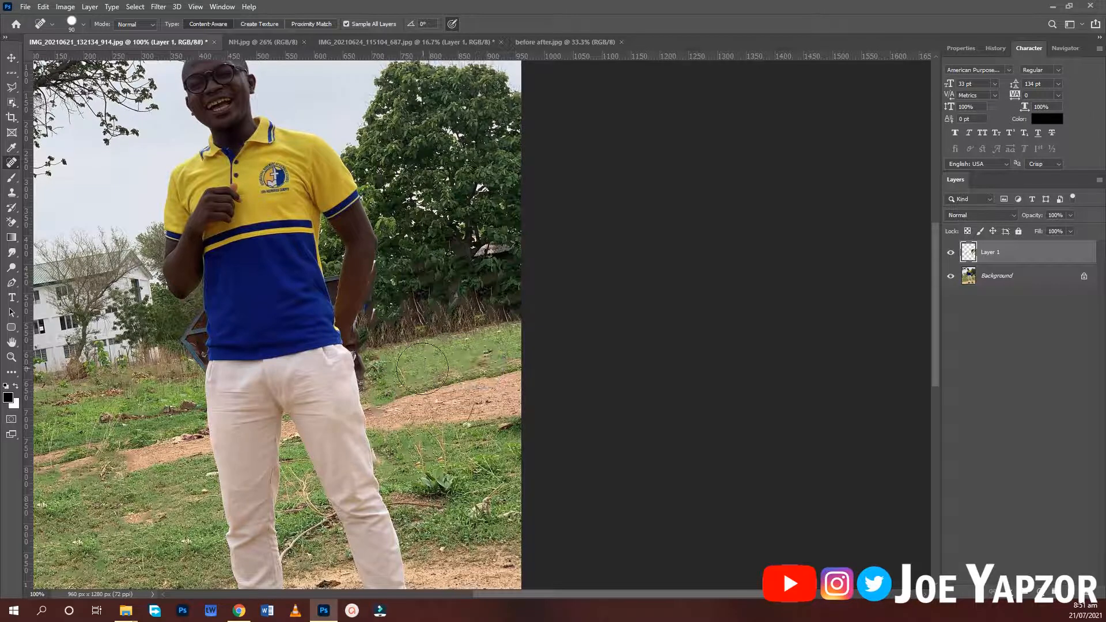
pyautogui.moveTo(375, 364)
pyautogui.mouseDown()
pyautogui.moveTo(464, 340)
pyautogui.moveTo(391, 393)
pyautogui.mouseUp()
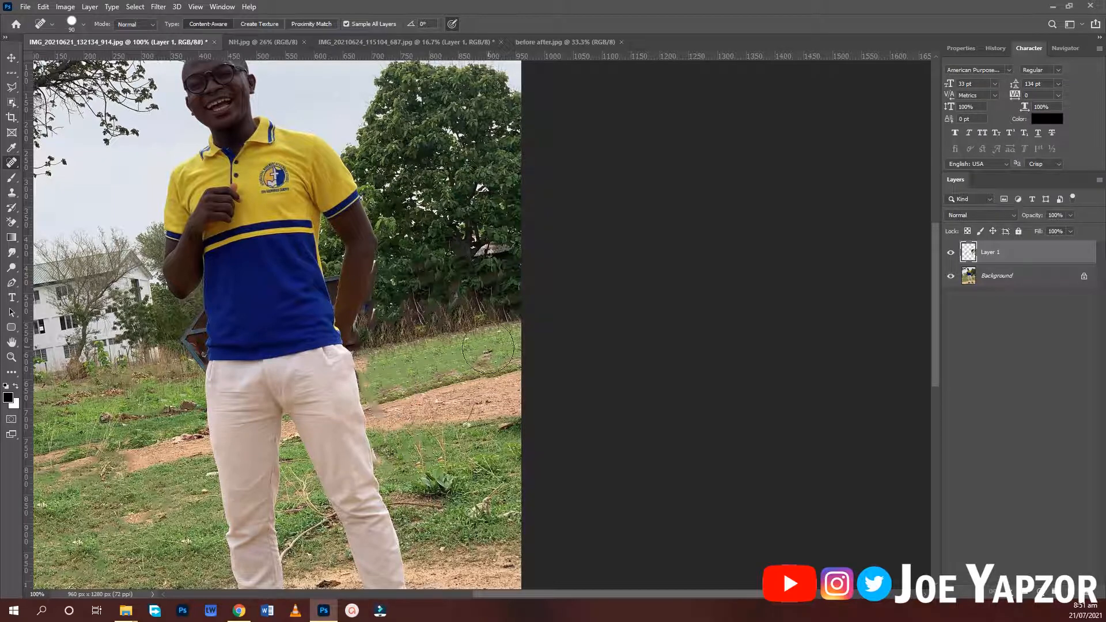
# Try to heal the blue and white remnants along the outer edge of the man's arm
pyautogui.keyDown('ctrl'); pyautogui.click(387, 294); pyautogui.keyUp('ctrl')
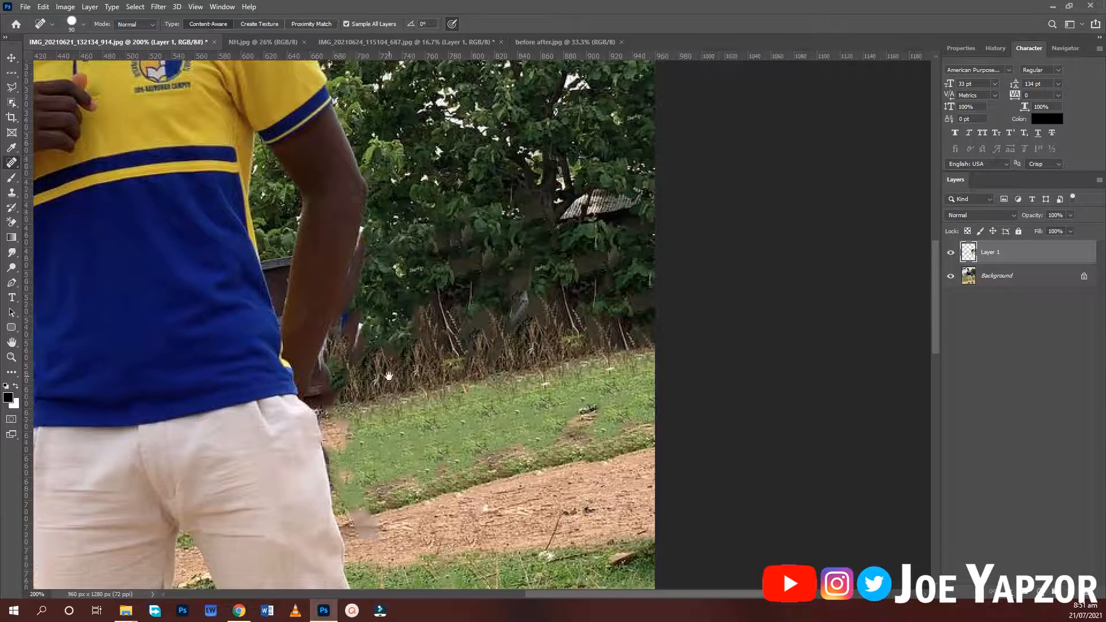
pyautogui.moveTo(380, 382); pyautogui.dragTo(380, 360)
pyautogui.moveTo(392, 246)
pyautogui.mouseDown()
pyautogui.moveTo(378, 317)
pyautogui.moveTo(377, 300)
pyautogui.mouseUp()
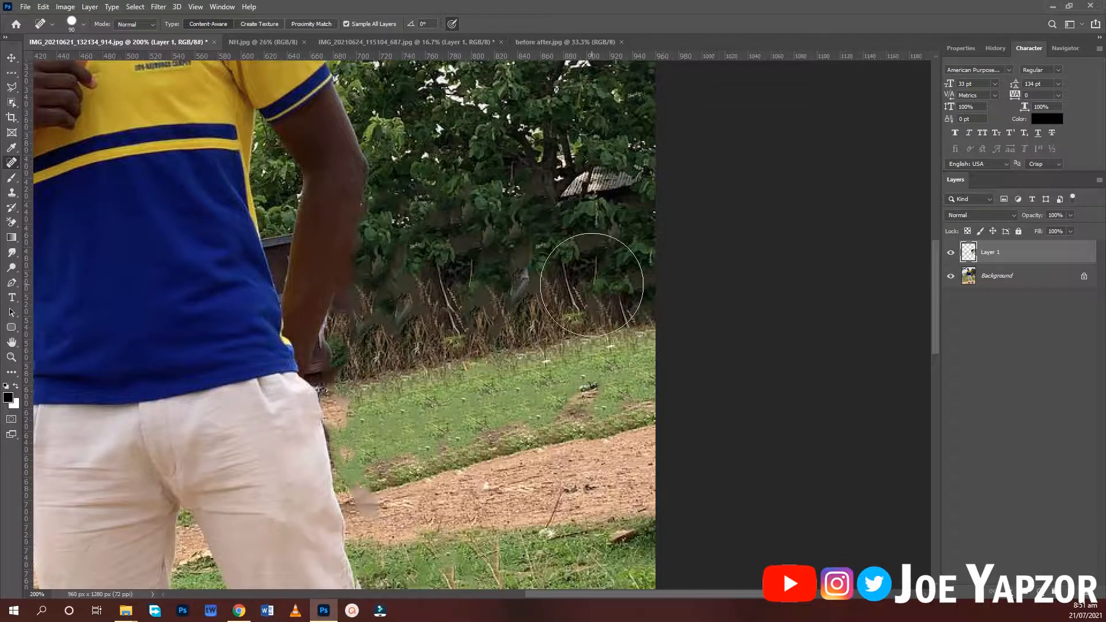
# Try erasing the healed patch beside the arm with the Background Eraser, and undo the erasing and the healing strokes over the arm
pyautogui.press('e')
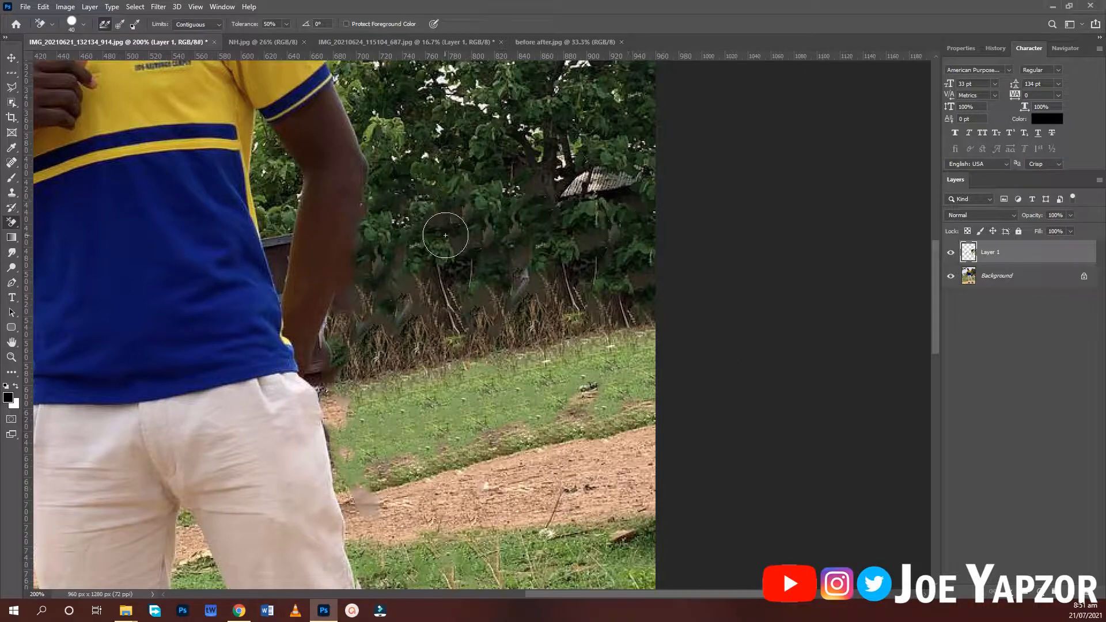
pyautogui.rightClick(7, 222)
pyautogui.click(47, 232)
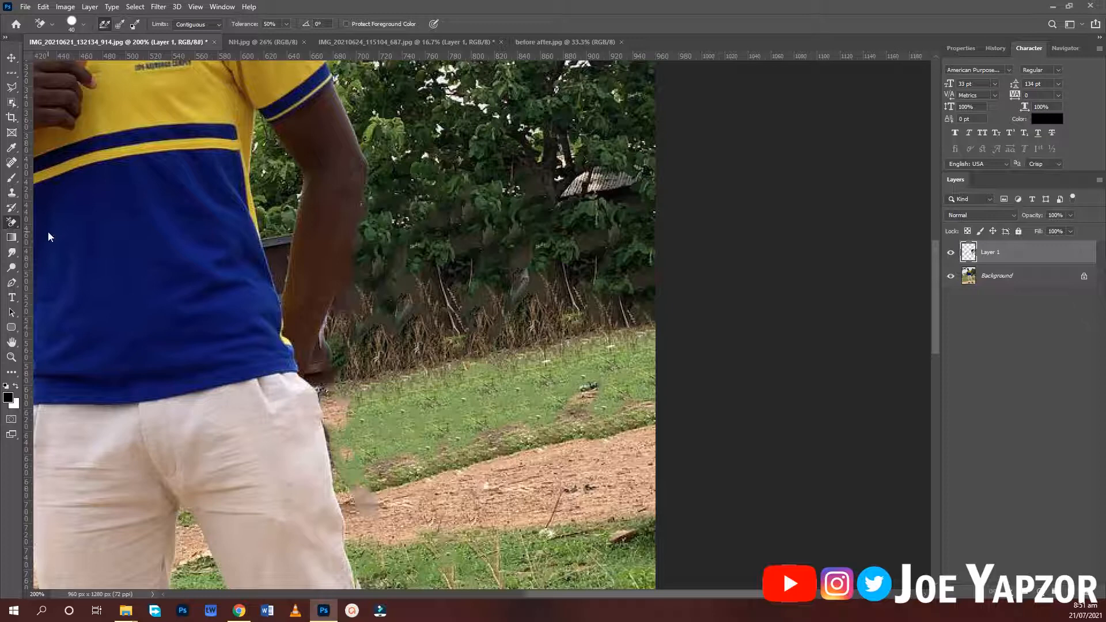
pyautogui.rightClick(10, 222)
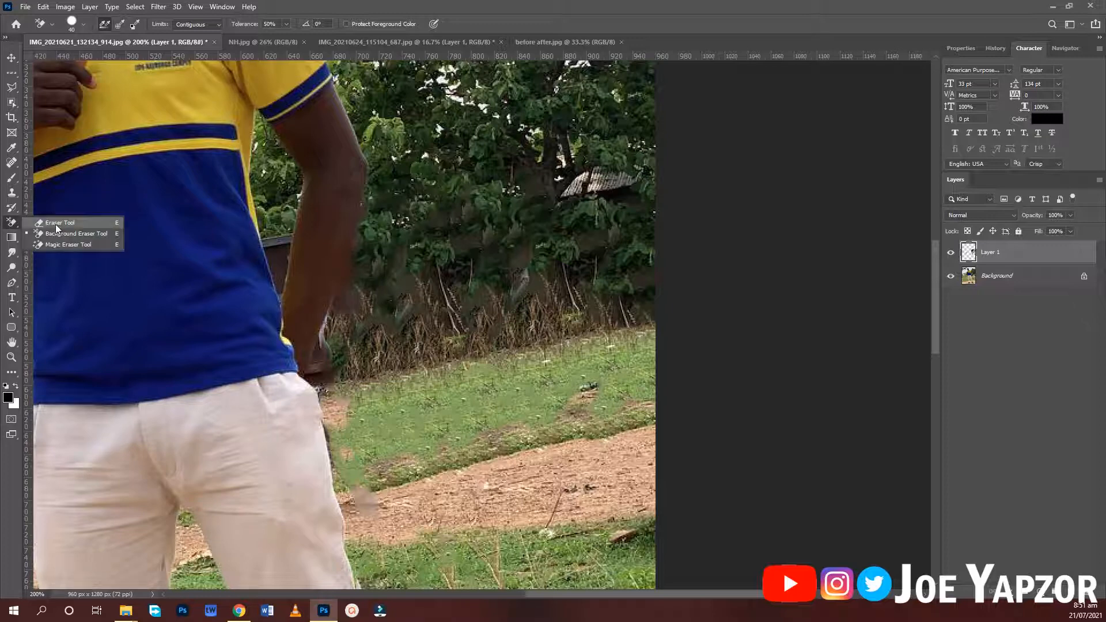
pyautogui.click(441, 293)
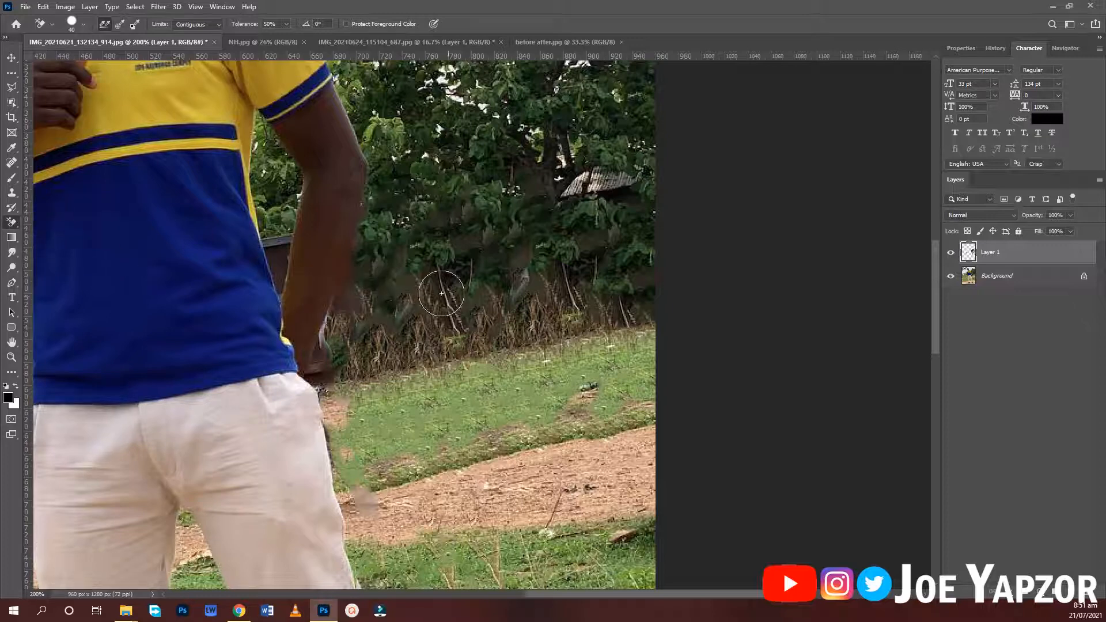
pyautogui.moveTo(375, 297)
pyautogui.mouseDown()
pyautogui.moveTo(360, 259)
pyautogui.moveTo(350, 302)
pyautogui.moveTo(378, 240)
pyautogui.moveTo(357, 271)
pyautogui.moveTo(363, 317)
pyautogui.moveTo(373, 206)
pyautogui.moveTo(354, 261)
pyautogui.moveTo(374, 341)
pyautogui.moveTo(420, 230)
pyautogui.moveTo(408, 408)
pyautogui.moveTo(517, 255)
pyautogui.moveTo(453, 376)
pyautogui.moveTo(480, 202)
pyautogui.moveTo(468, 232)
pyautogui.moveTo(337, 276)
pyautogui.moveTo(533, 202)
pyautogui.moveTo(507, 259)
pyautogui.moveTo(448, 247)
pyautogui.mouseUp()
pyautogui.hotkey('ctrl', 'z')
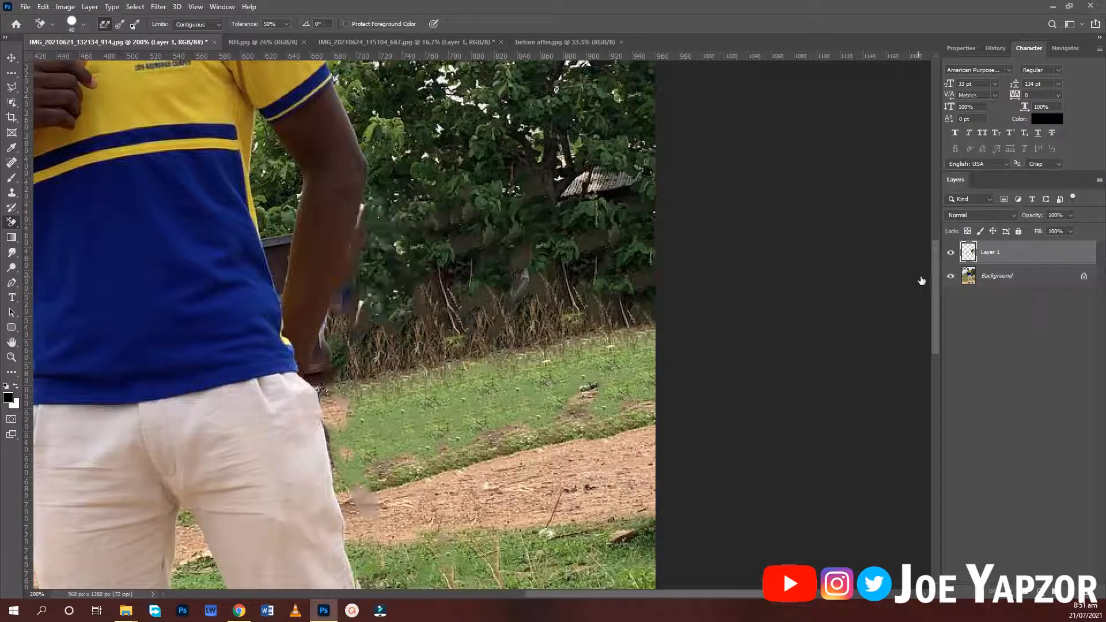
pyautogui.hotkey('ctrl', 'z')
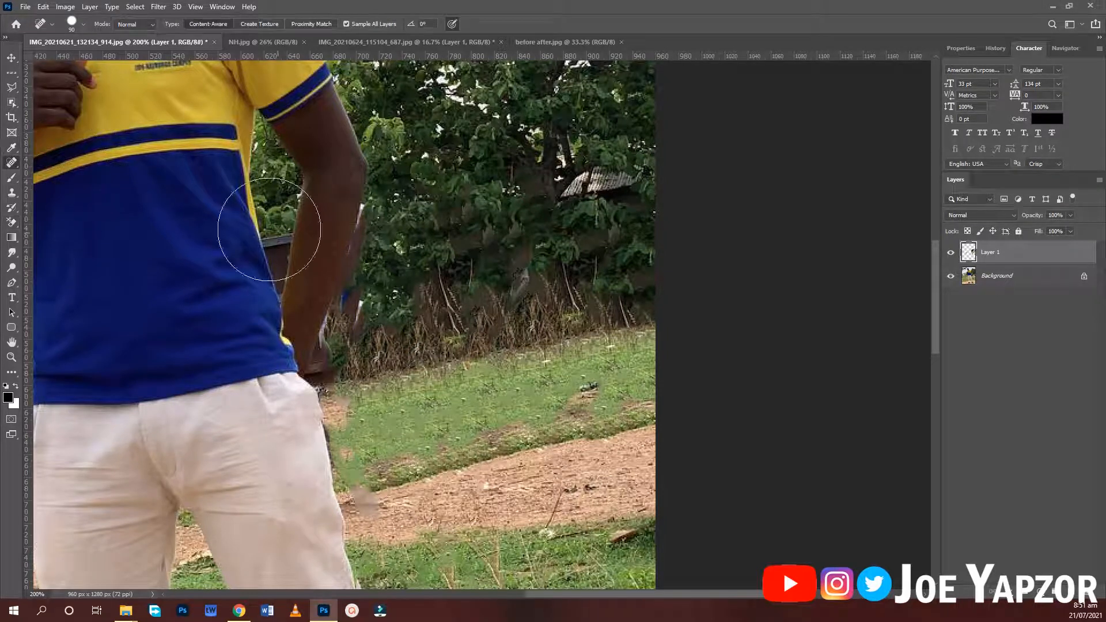
# Select the background beside the man's forearm and hip with the Polygonal Lasso, following the edges of his arm and trousers
pyautogui.click(10, 95)
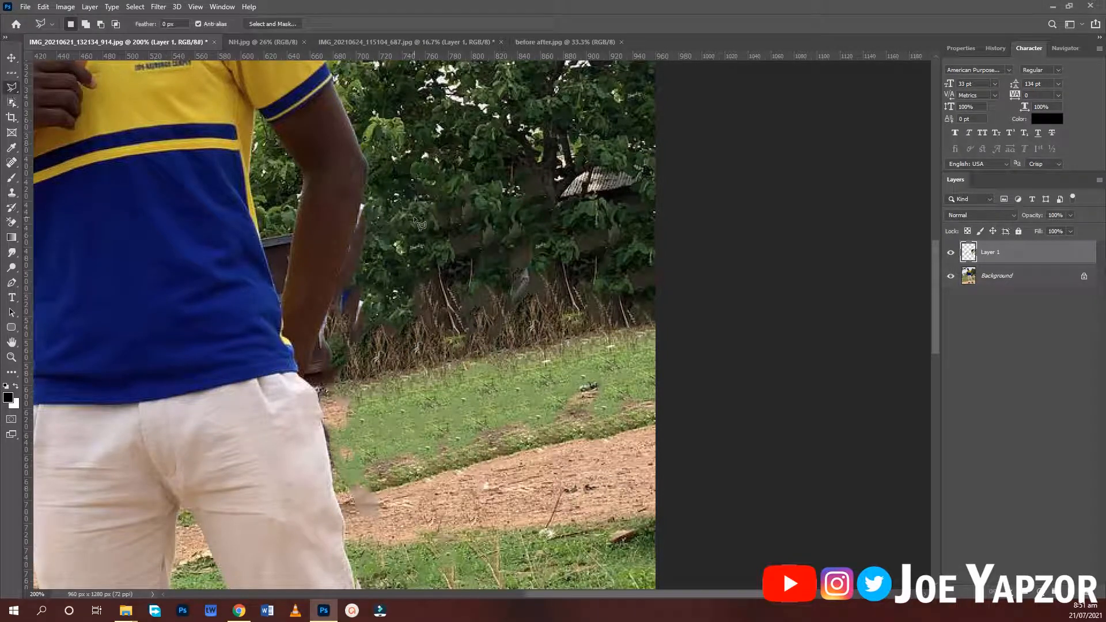
pyautogui.rightClick(11, 91)
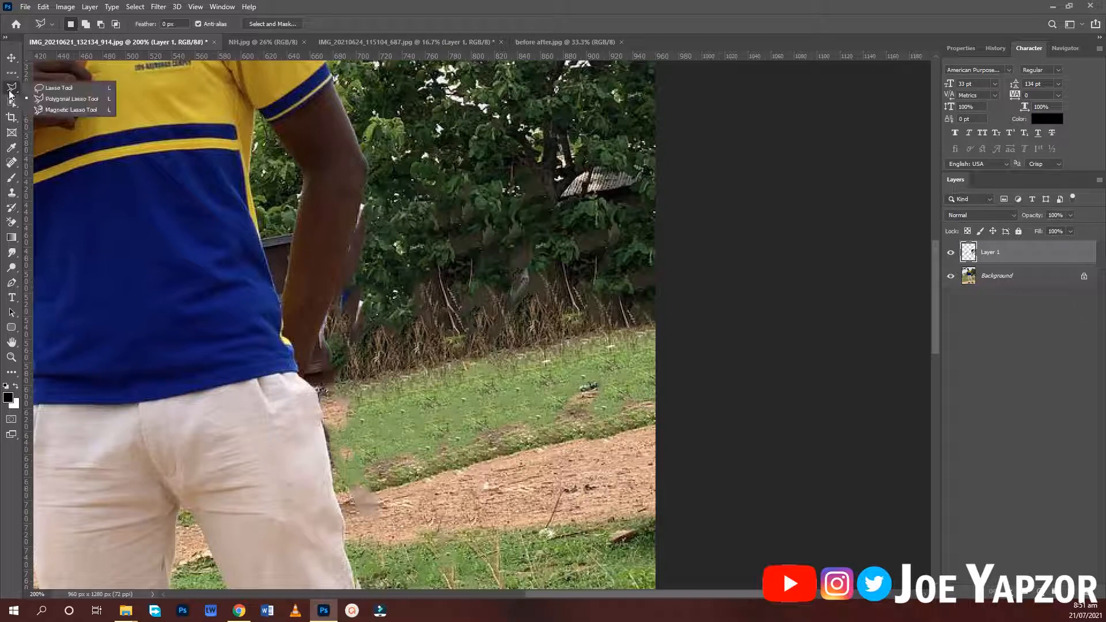
pyautogui.click(57, 103)
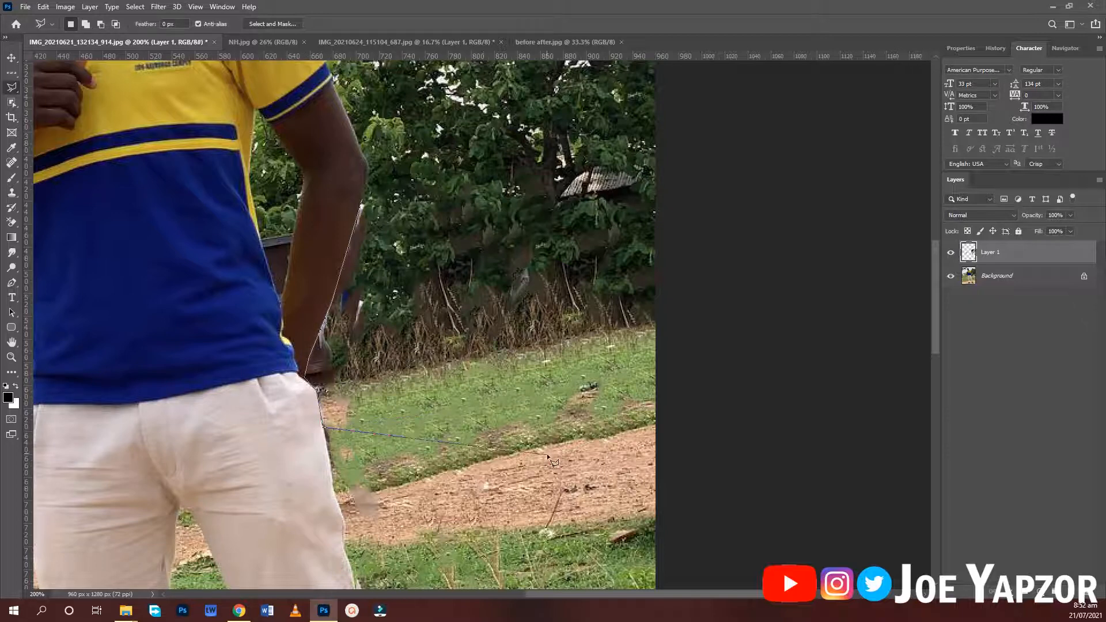
pyautogui.click(365, 545)
pyautogui.click(470, 506)
pyautogui.click(491, 438)
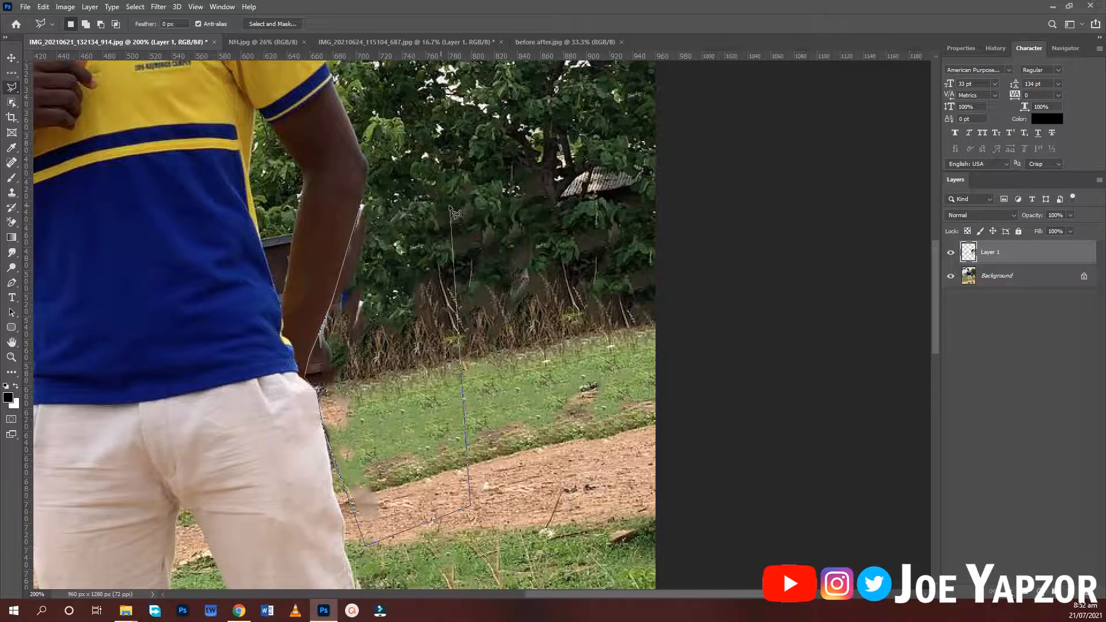
pyautogui.click(602, 233)
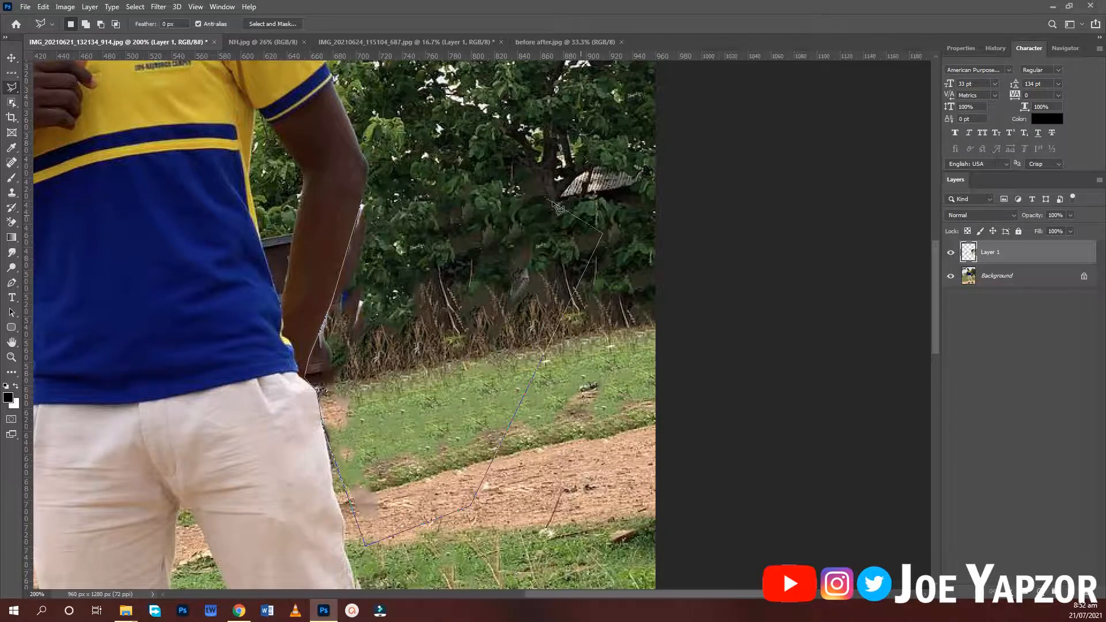
pyautogui.click(361, 204)
pyautogui.click(362, 204)
pyautogui.scroll(1, 462, 254)
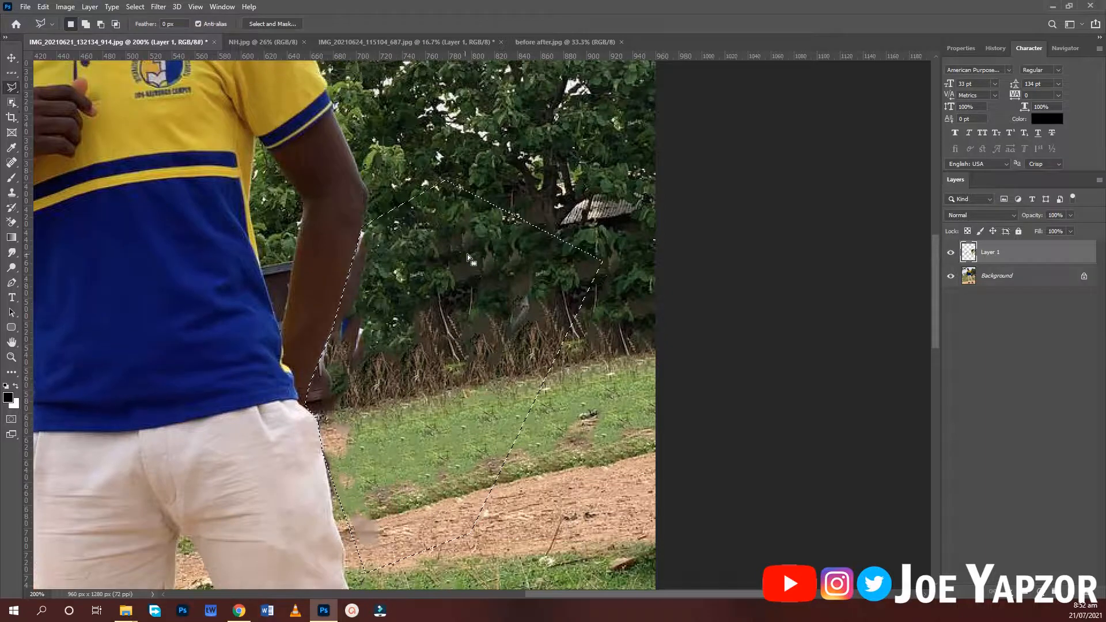
# Use the Spot Healing Brush inside the selection to remove the remnants along the edge of the man's arm and hand
pyautogui.click(13, 162)
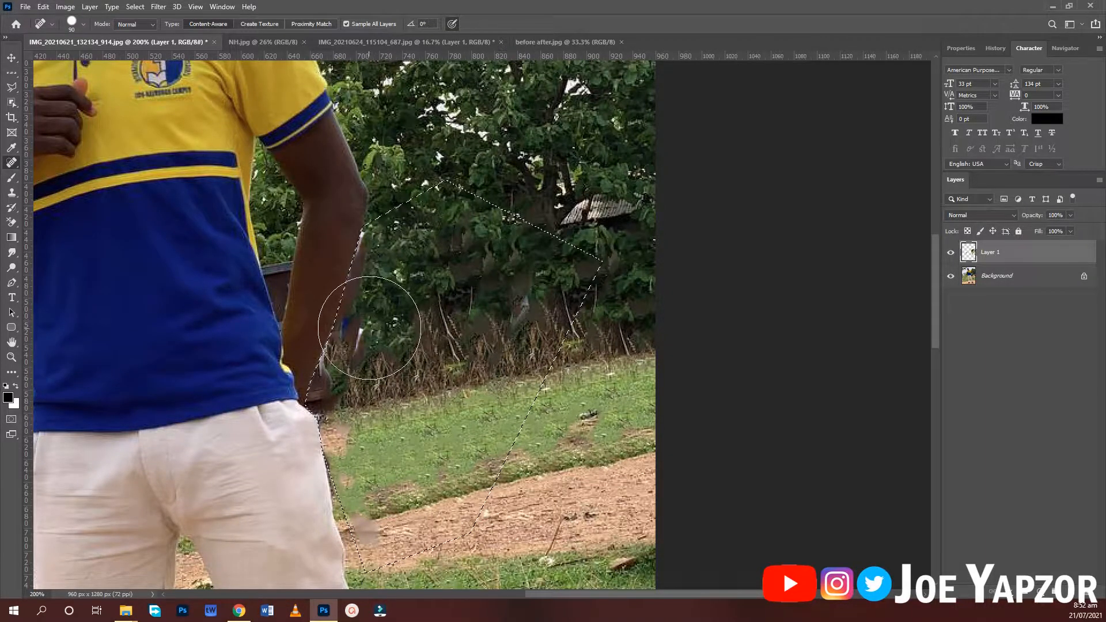
pyautogui.moveTo(365, 332); pyautogui.dragTo(329, 332)
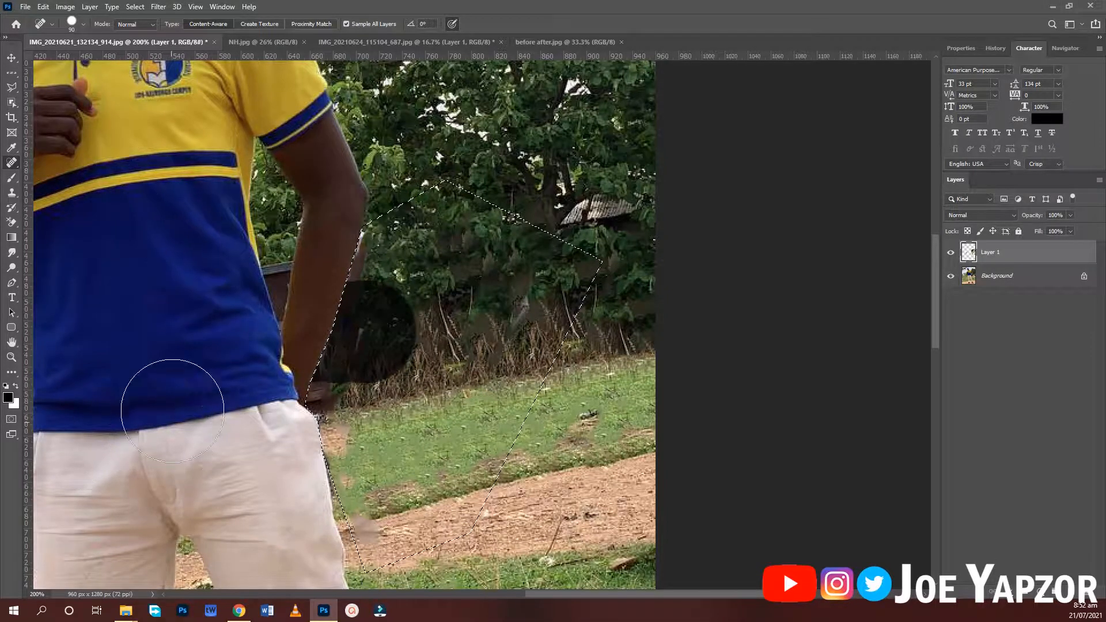
pyautogui.moveTo(309, 345)
pyautogui.mouseDown()
pyautogui.moveTo(332, 310)
pyautogui.moveTo(323, 273)
pyautogui.mouseUp()
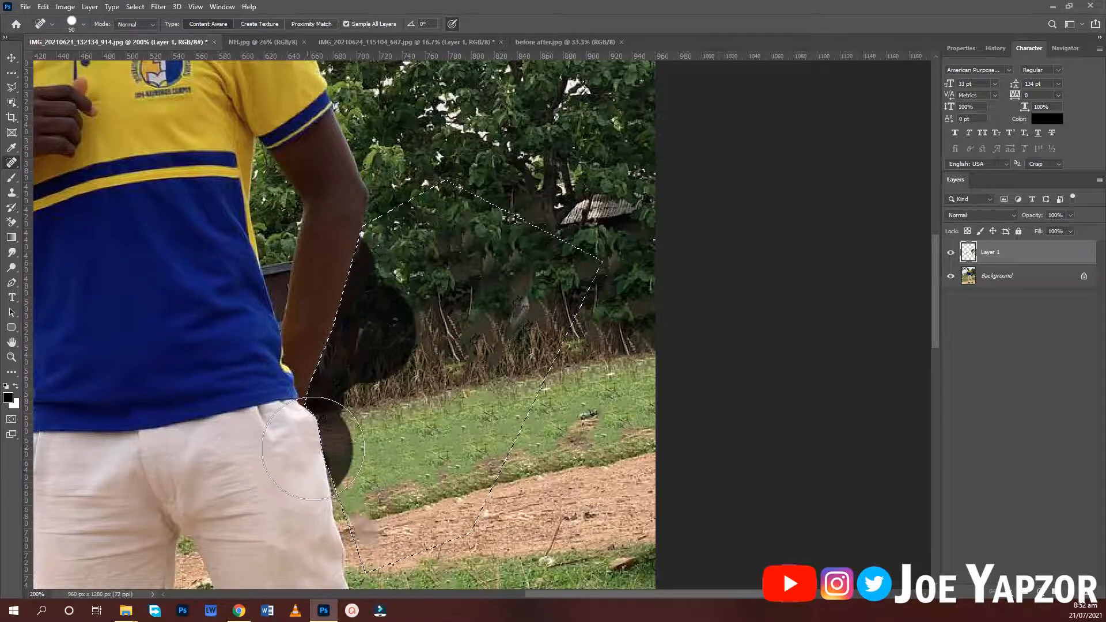
pyautogui.moveTo(320, 402); pyautogui.dragTo(346, 392)
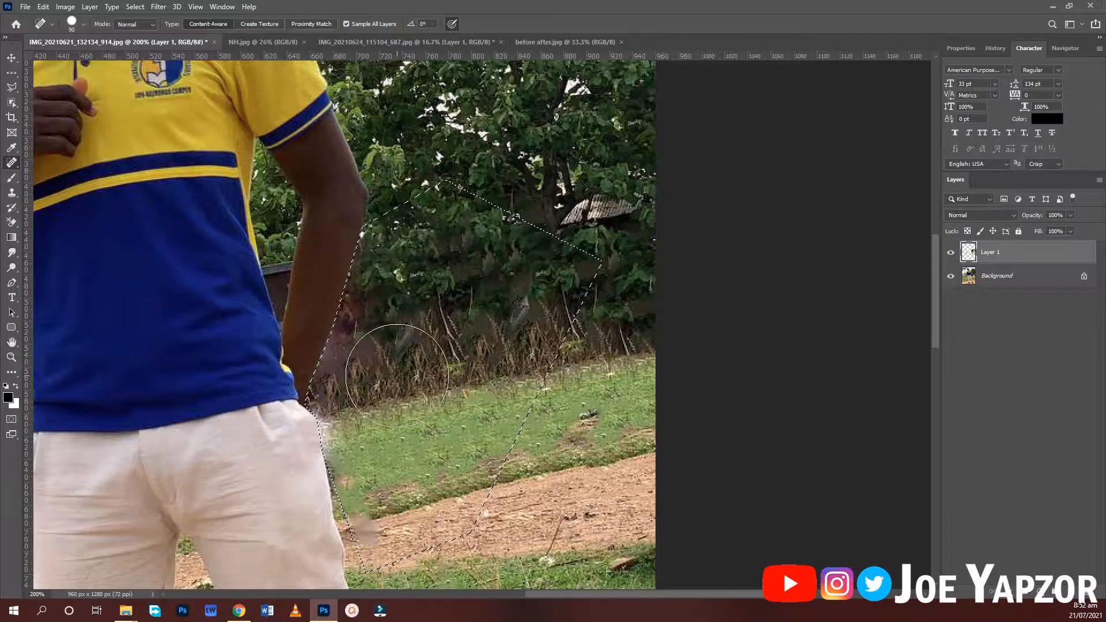
pyautogui.moveTo(358, 321)
pyautogui.mouseDown()
pyautogui.moveTo(363, 386)
pyautogui.moveTo(354, 375)
pyautogui.mouseUp()
pyautogui.moveTo(357, 321)
pyautogui.mouseDown()
pyautogui.moveTo(365, 334)
pyautogui.moveTo(322, 429)
pyautogui.moveTo(342, 428)
pyautogui.mouseUp()
pyautogui.moveTo(358, 347)
pyautogui.mouseDown()
pyautogui.moveTo(364, 310)
pyautogui.moveTo(326, 426)
pyautogui.mouseUp()
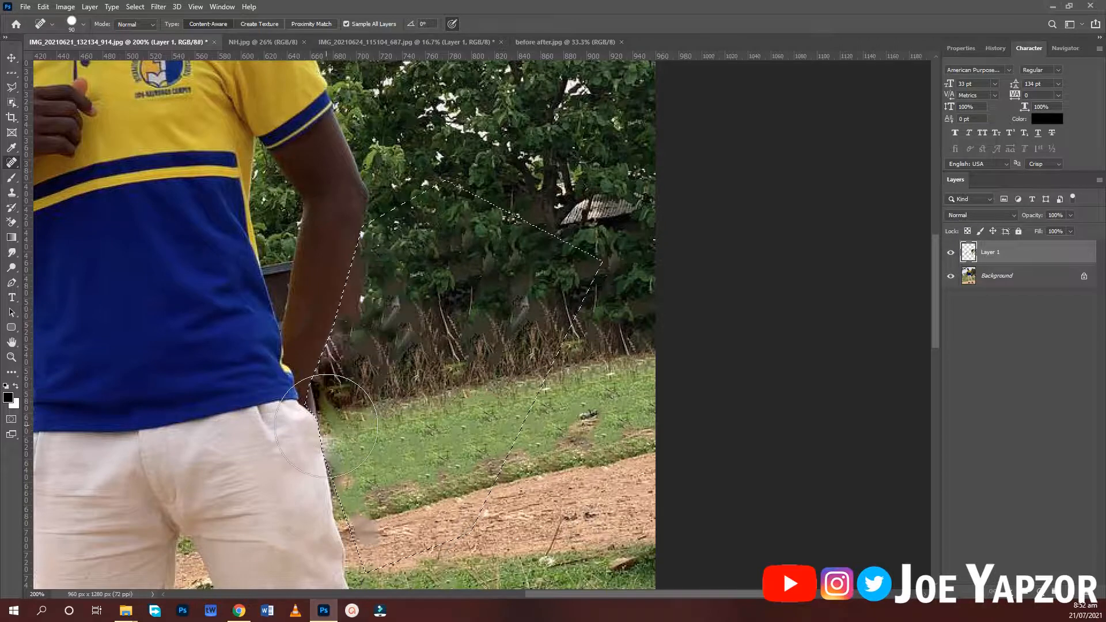
pyautogui.moveTo(365, 334); pyautogui.dragTo(340, 371)
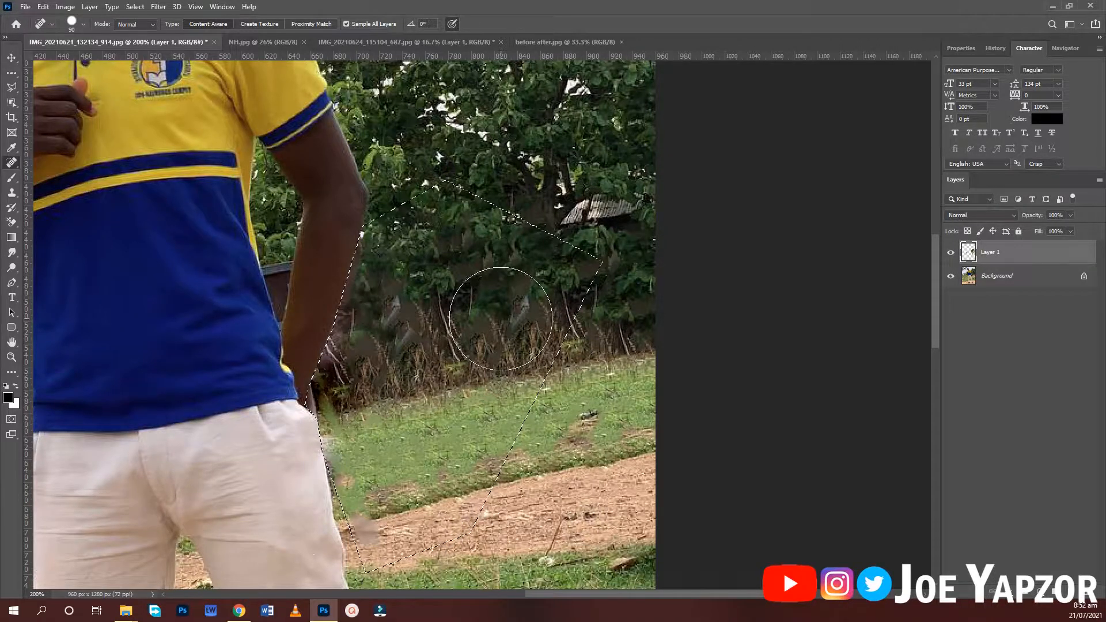
# Heal the blotchy bushes and dry grass within the selection, between the man's arm and the tree
pyautogui.moveTo(490, 314); pyautogui.dragTo(458, 363)
pyautogui.moveTo(443, 294)
pyautogui.mouseDown()
pyautogui.moveTo(413, 361)
pyautogui.moveTo(395, 351)
pyautogui.mouseUp()
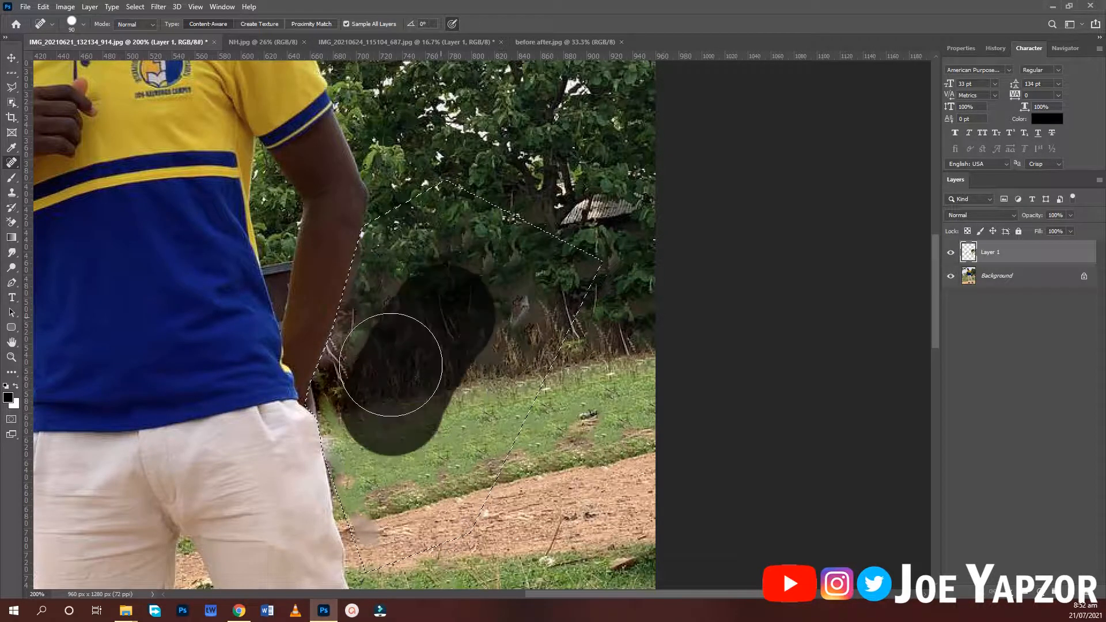
pyautogui.moveTo(407, 309); pyautogui.dragTo(344, 393)
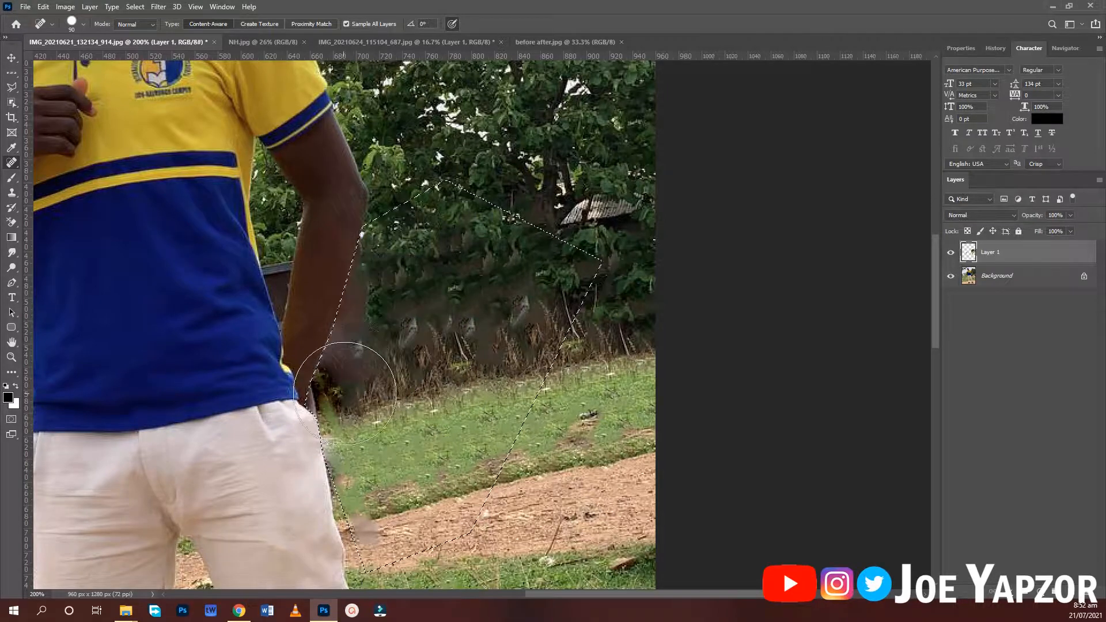
pyautogui.moveTo(362, 345); pyautogui.dragTo(433, 326)
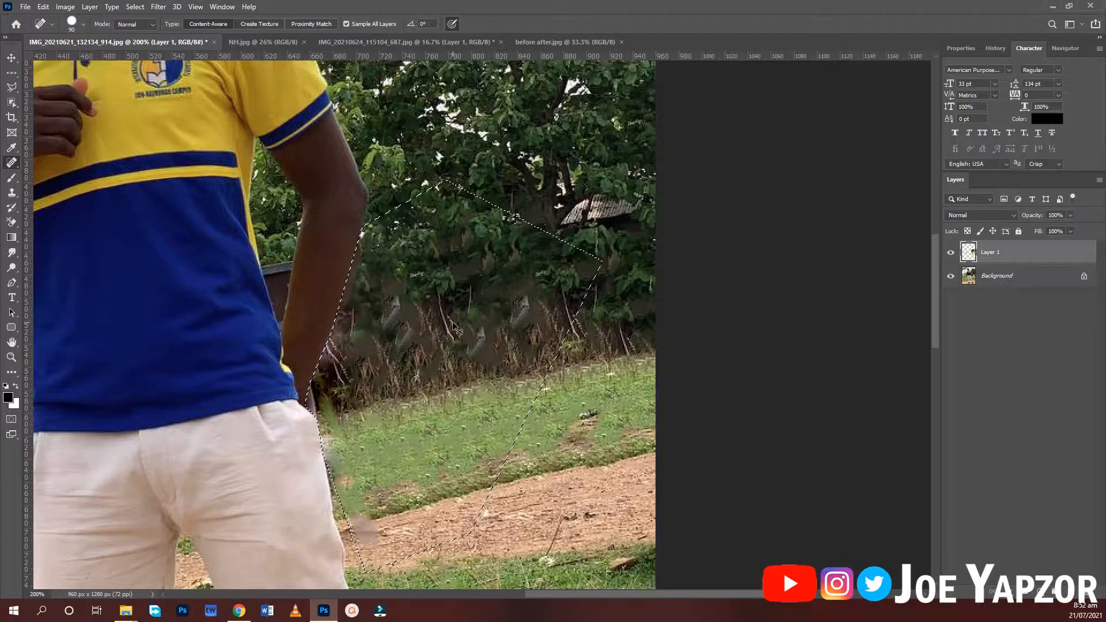
pyautogui.click(504, 327)
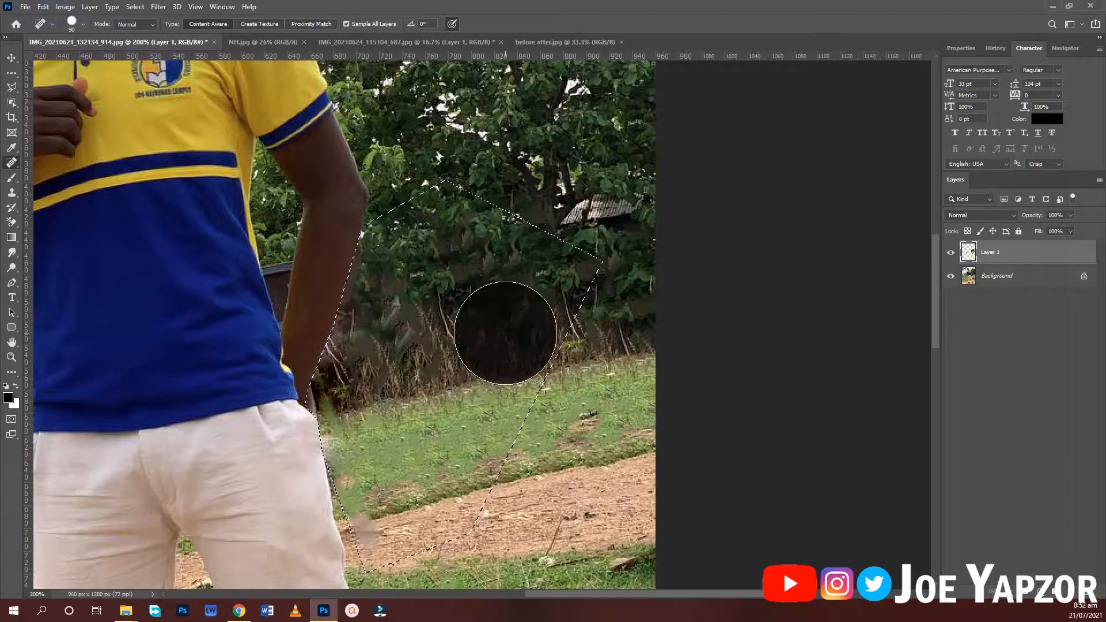
pyautogui.click(505, 298)
pyautogui.moveTo(488, 290)
pyautogui.mouseDown()
pyautogui.moveTo(424, 297)
pyautogui.moveTo(402, 289)
pyautogui.mouseUp()
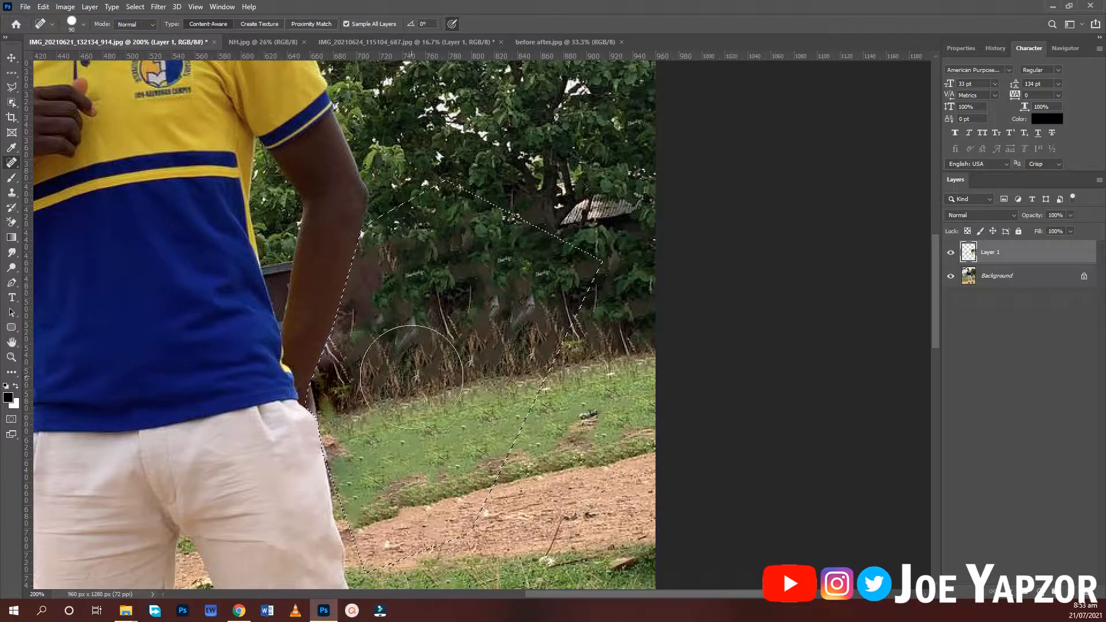
# Retouch the remaining smudges in the hedge and lower foliage within the selection, and deselect the area
pyautogui.click(409, 368)
pyautogui.click(499, 322)
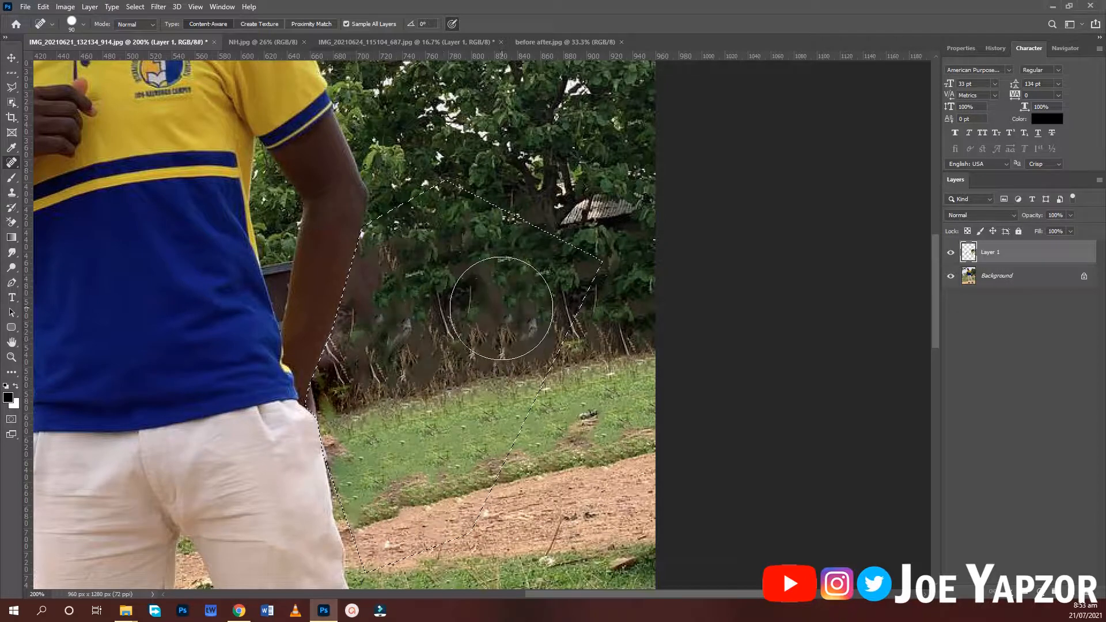
pyautogui.click(512, 295)
pyautogui.click(472, 269)
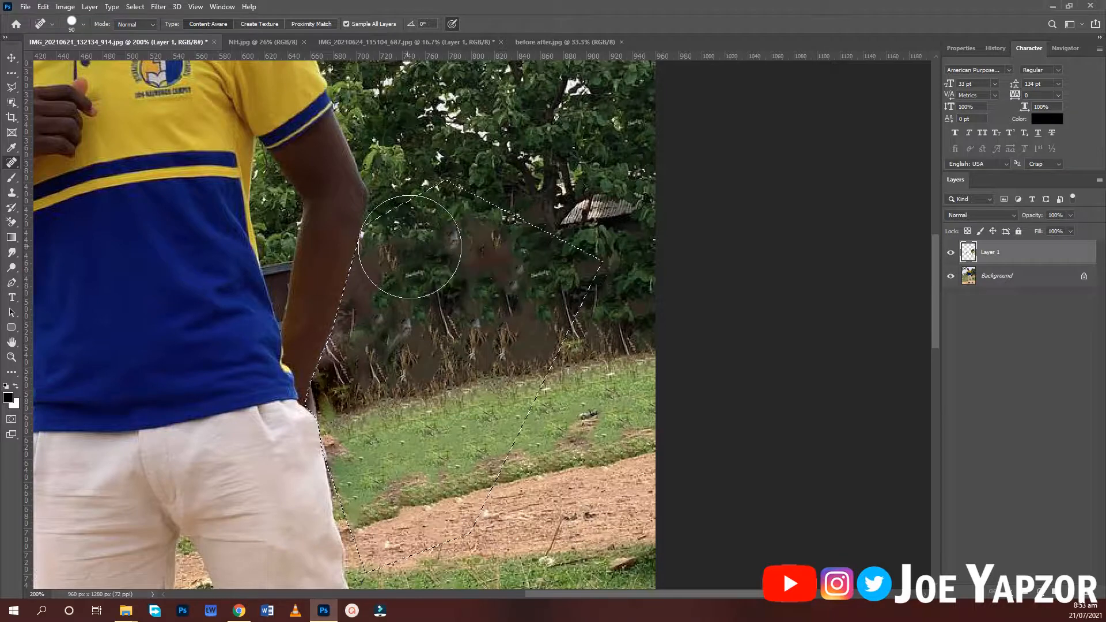
pyautogui.click(482, 272)
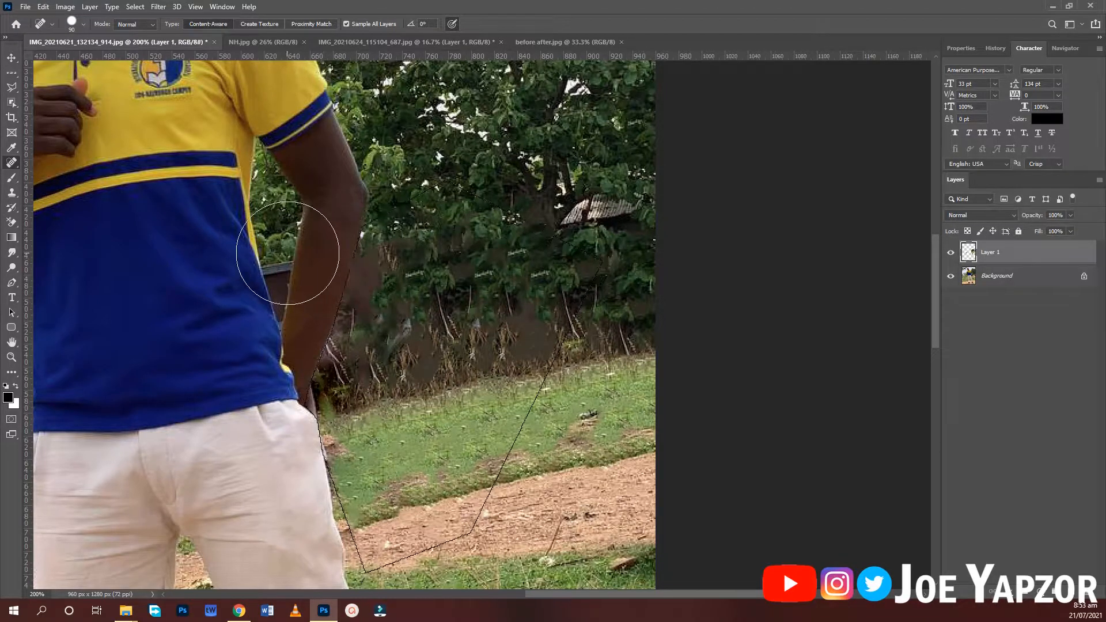
pyautogui.hotkey('ctrl', 'd')
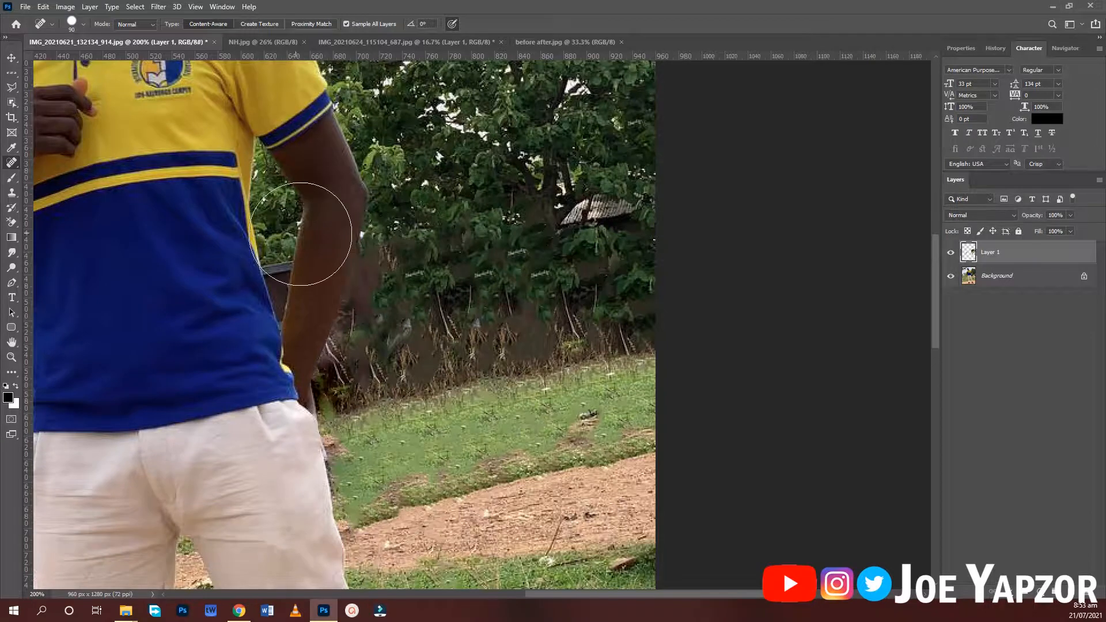
# Select the gap between the man's shirt and arm with the Polygonal Lasso and switch back to the Spot Healing Brush
pyautogui.click(10, 89)
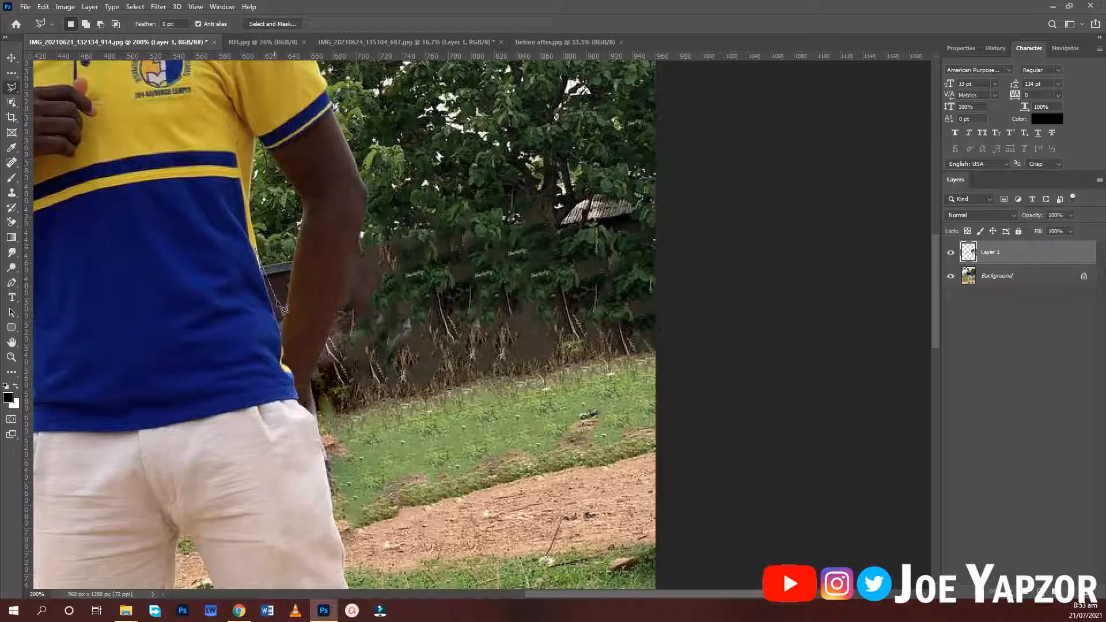
pyautogui.click(278, 324)
pyautogui.click(261, 254)
pyautogui.click(11, 163)
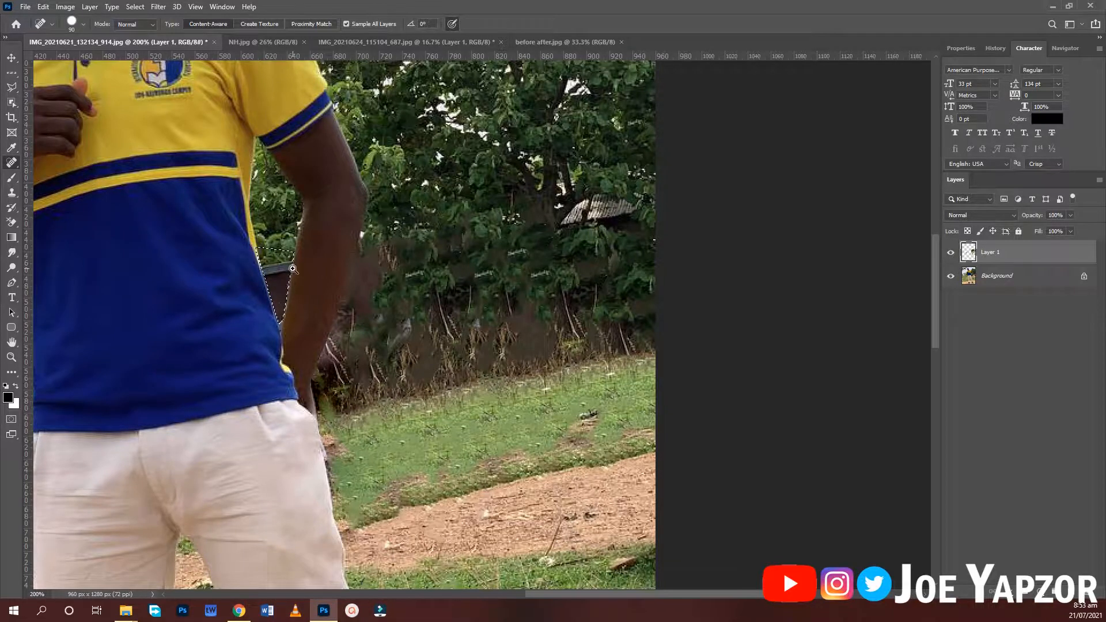
pyautogui.scroll(2, 260, 286)
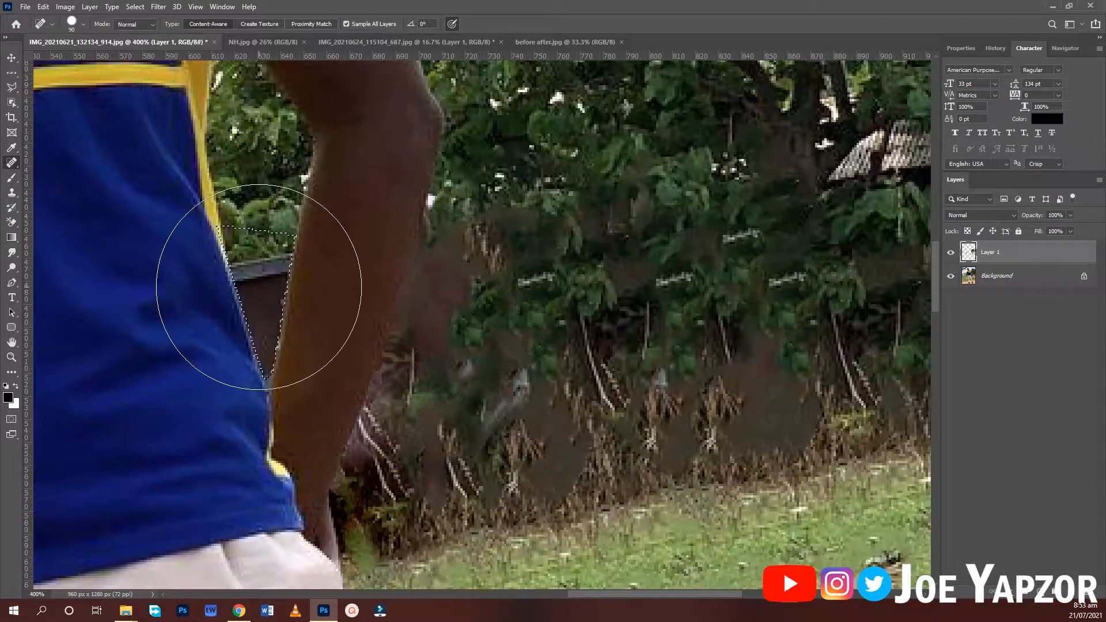
# Heal away the container showing in the selected gap between the man's shirt and arm, using a smaller Spot Healing Brush
pyautogui.press('[')
pyautogui.press('[')
pyautogui.press('[')
pyautogui.press('[')
pyautogui.press('[')
pyautogui.press('[')
pyautogui.press('[')
pyautogui.press('[')
pyautogui.press('[')
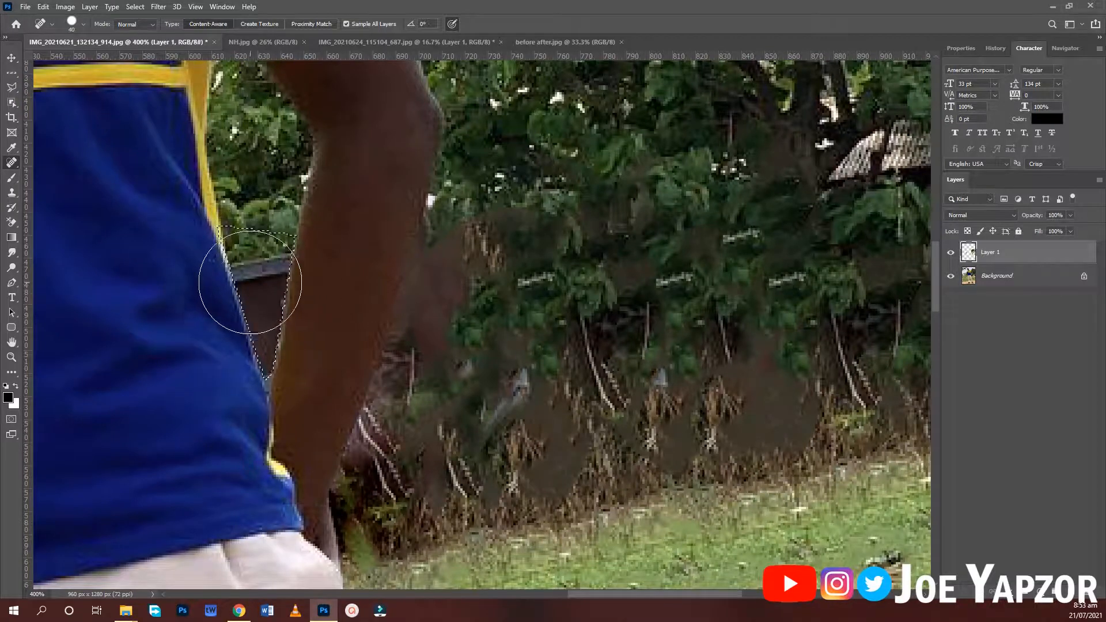
pyautogui.moveTo(252, 270)
pyautogui.mouseDown()
pyautogui.moveTo(263, 327)
pyautogui.moveTo(275, 266)
pyautogui.moveTo(258, 340)
pyautogui.moveTo(254, 299)
pyautogui.mouseUp()
pyautogui.moveTo(247, 271)
pyautogui.mouseDown()
pyautogui.moveTo(262, 345)
pyautogui.moveTo(259, 271)
pyautogui.moveTo(259, 334)
pyautogui.moveTo(243, 285)
pyautogui.mouseUp()
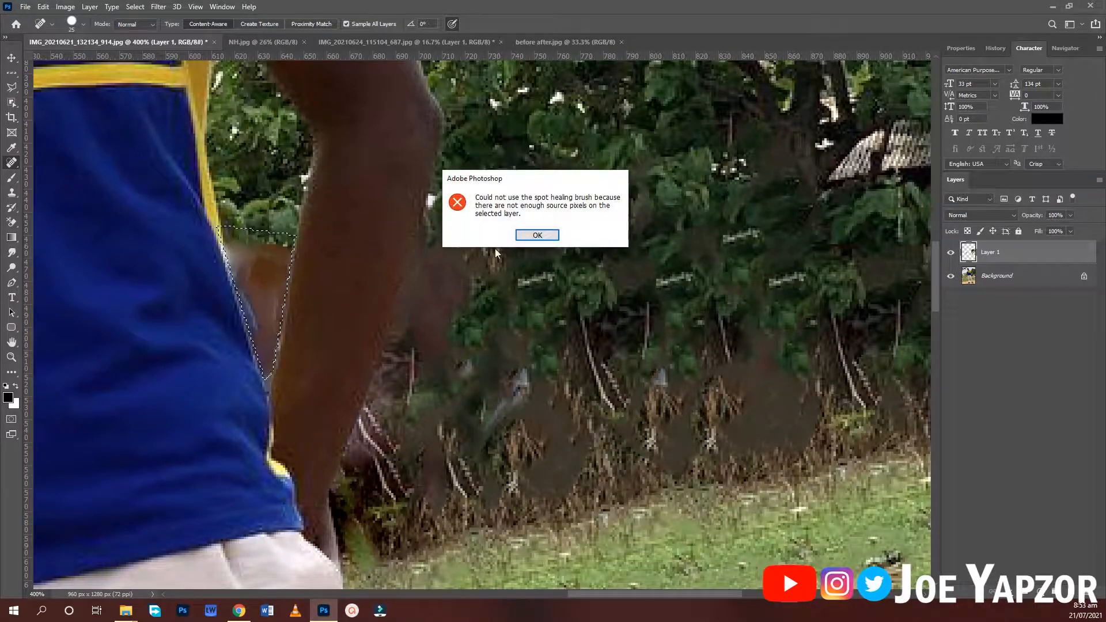
pyautogui.click(537, 235)
pyautogui.moveTo(262, 346); pyautogui.dragTo(248, 254)
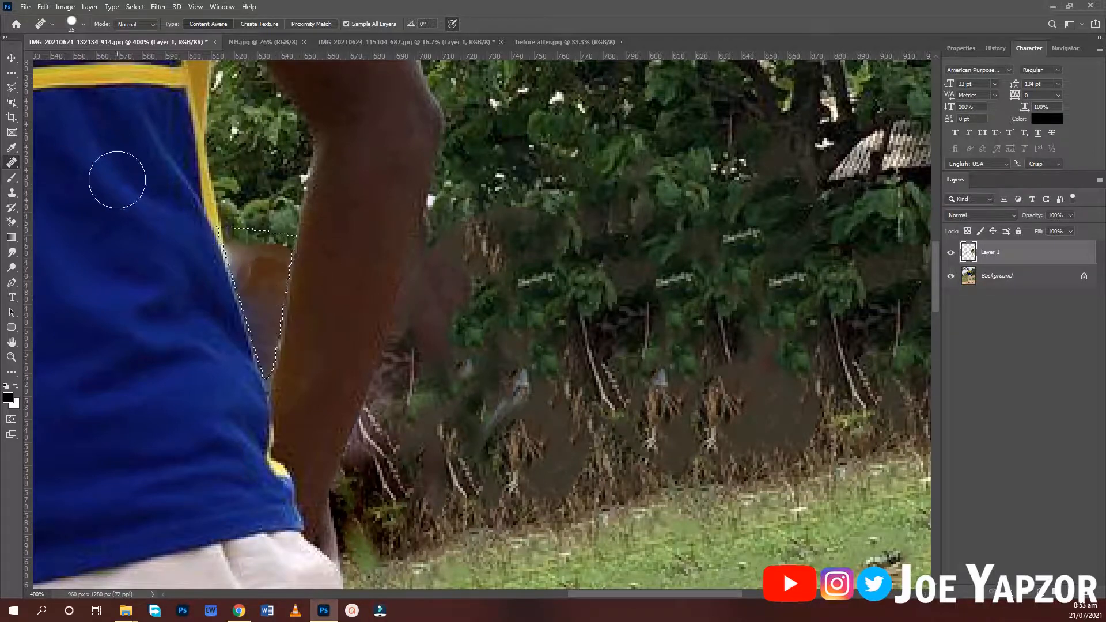
# Switch to the Healing Brush and reduce its size to fit the gap between the shirt and arm
pyautogui.rightClick(11, 163)
pyautogui.click(60, 176)
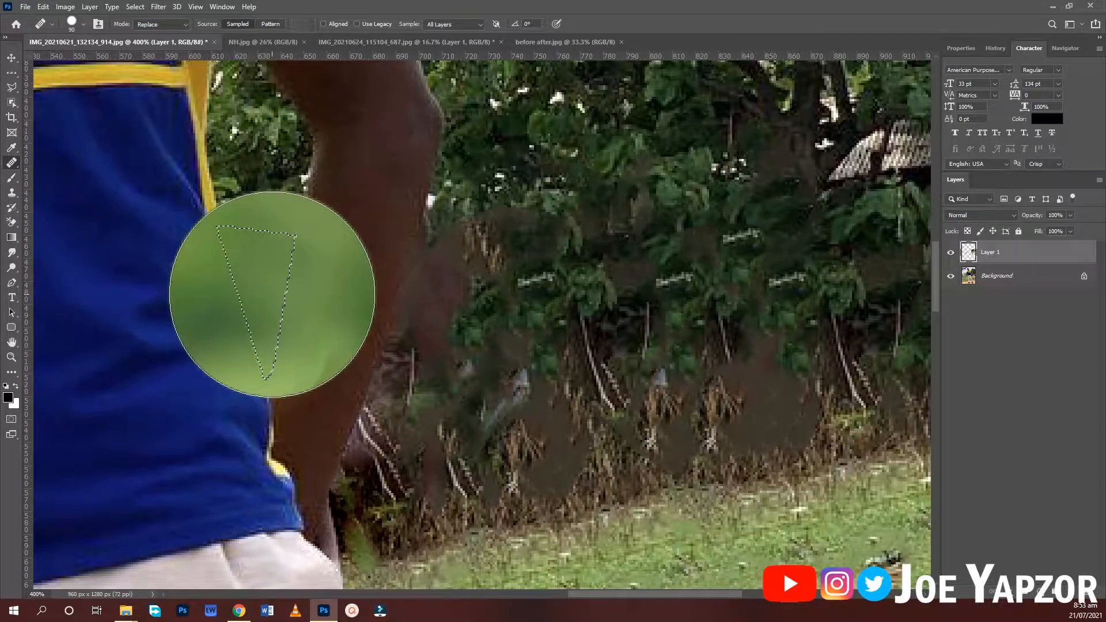
pyautogui.press('[')
pyautogui.press('[')
pyautogui.press('[')
pyautogui.press('[')
pyautogui.press('[')
pyautogui.press('[')
pyautogui.press('[')
pyautogui.click(271, 295)
pyautogui.hotkey('ctrl', 'd')
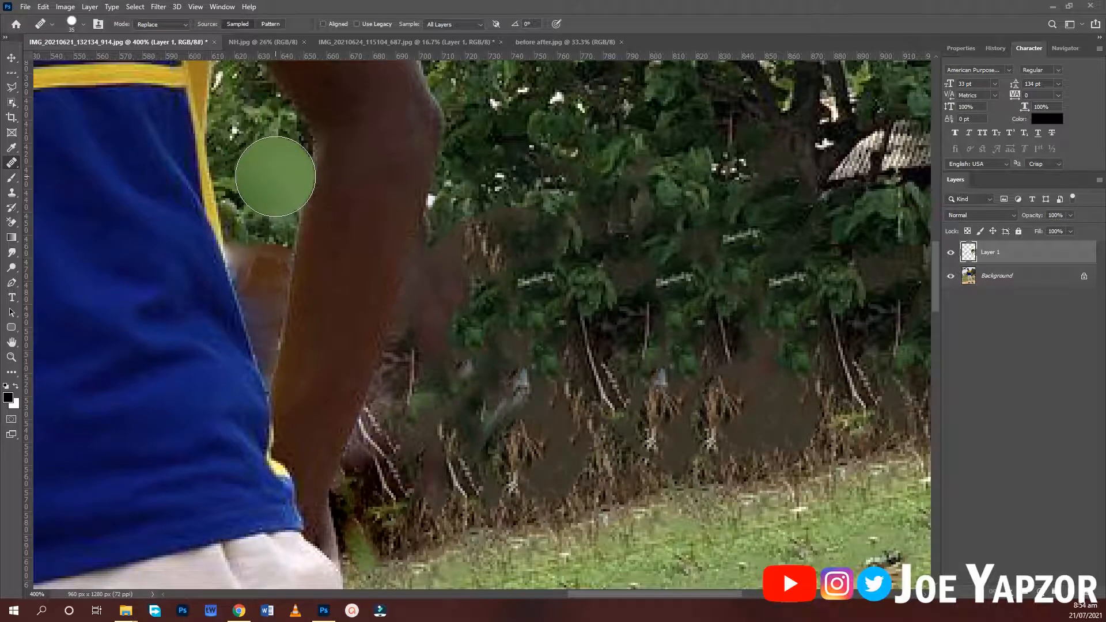
pyautogui.click(275, 176)
pyautogui.hotkey('ctrl', 'z')
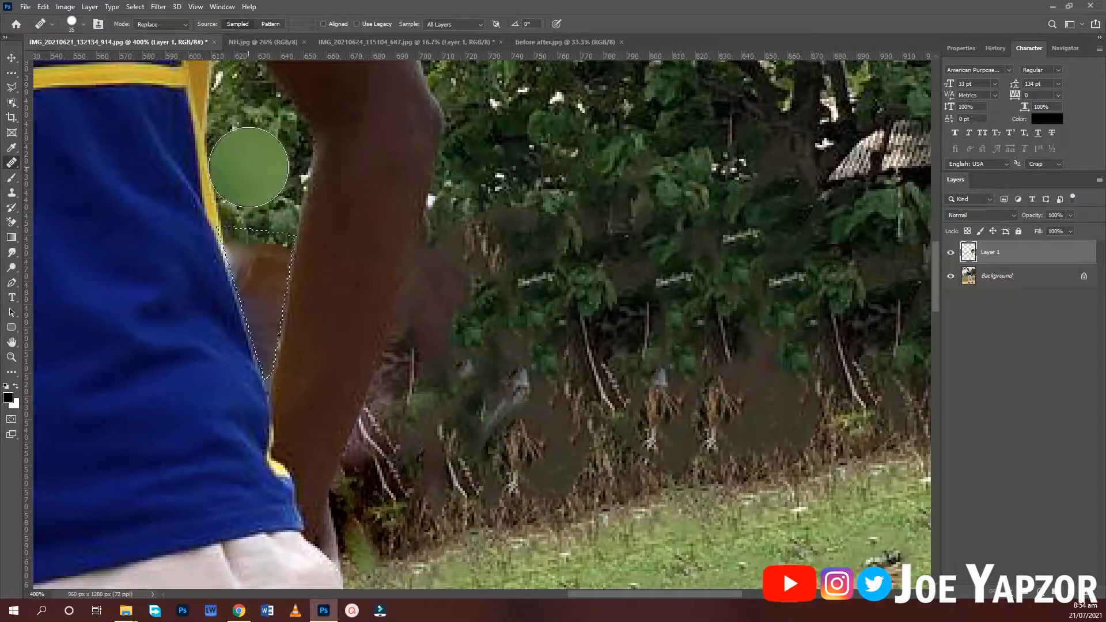
# Sample the foliage above the gap with the Healing Brush at size 20 and paint it over the brown patch inside the selection
pyautogui.press('[')
pyautogui.press('[')
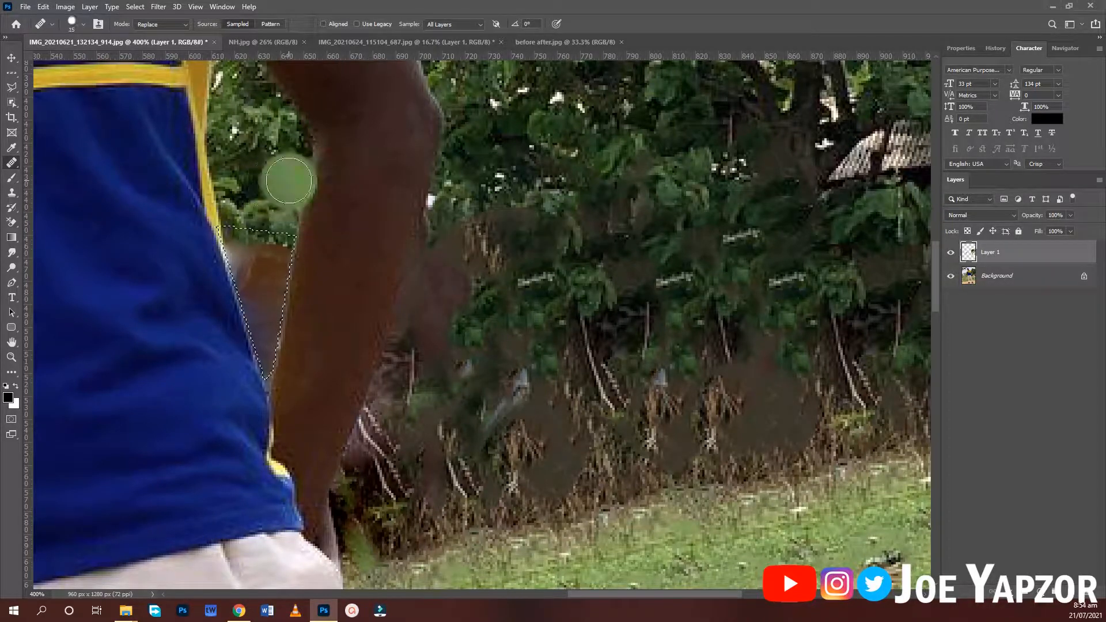
pyautogui.press('[')
pyautogui.press('[')
pyautogui.press(']')
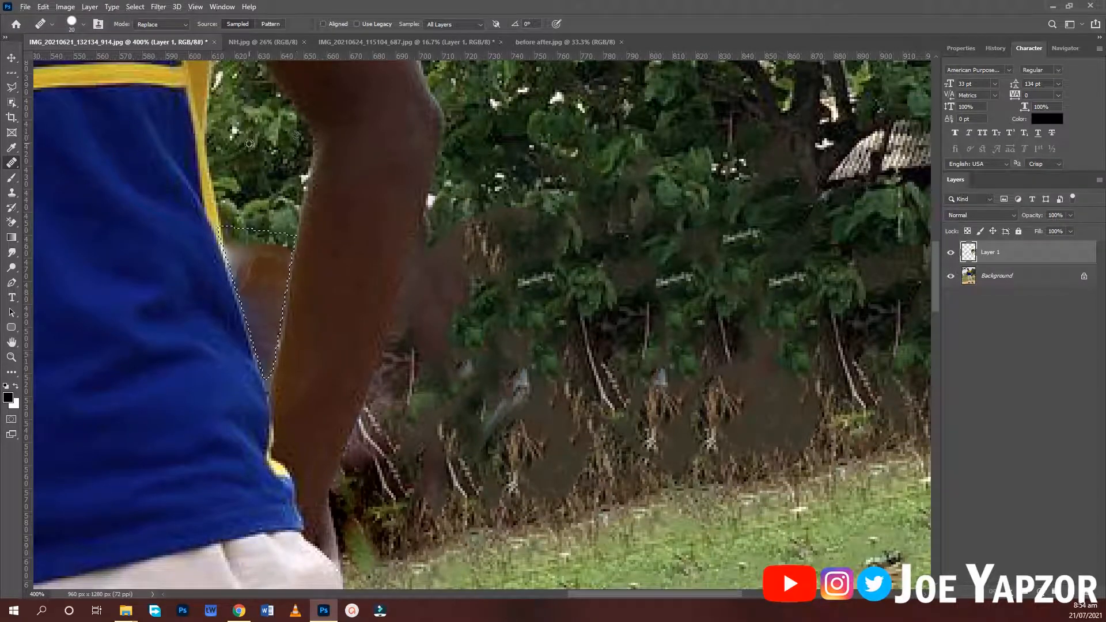
pyautogui.keyDown('alt'); pyautogui.click(249, 143); pyautogui.keyUp('alt')
pyautogui.moveTo(230, 248); pyautogui.dragTo(271, 322)
pyautogui.moveTo(241, 254); pyautogui.dragTo(265, 357)
pyautogui.moveTo(247, 300)
pyautogui.mouseDown()
pyautogui.moveTo(258, 265)
pyautogui.moveTo(239, 240)
pyautogui.moveTo(265, 326)
pyautogui.moveTo(262, 259)
pyautogui.moveTo(256, 354)
pyautogui.moveTo(253, 288)
pyautogui.moveTo(229, 215)
pyautogui.moveTo(276, 277)
pyautogui.moveTo(279, 333)
pyautogui.moveTo(266, 324)
pyautogui.moveTo(265, 371)
pyautogui.mouseUp()
# Select the container fragment beside the man's waist with the Polygonal Lasso, following the edge of his shirt and trousers
pyautogui.hotkey('ctrl', '0')
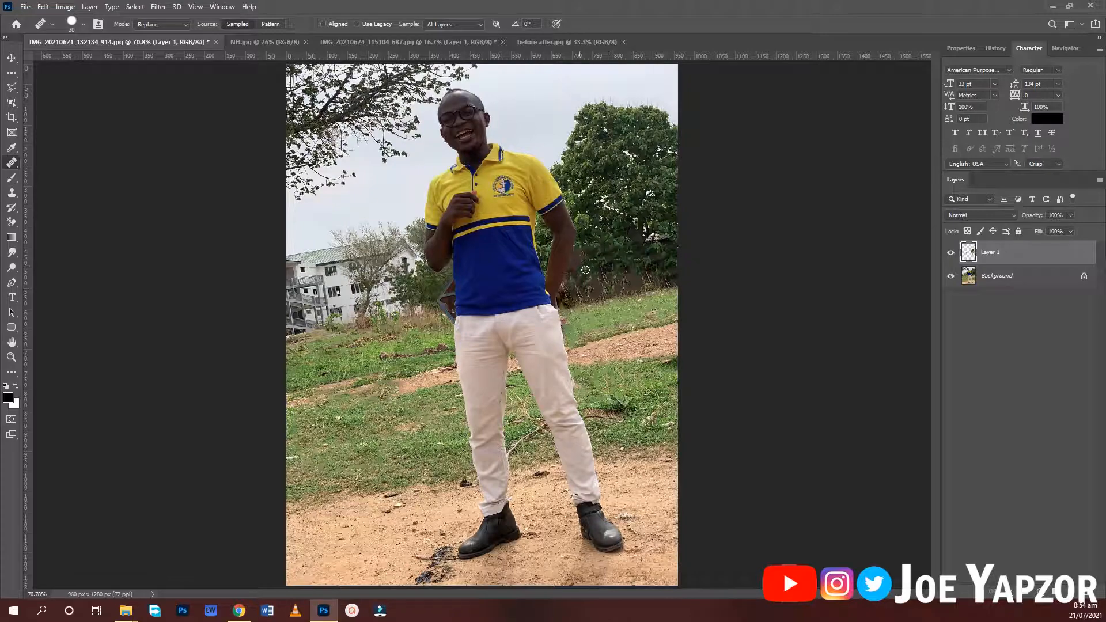
pyautogui.click(485, 267)
pyautogui.click(461, 276)
pyautogui.click(416, 292)
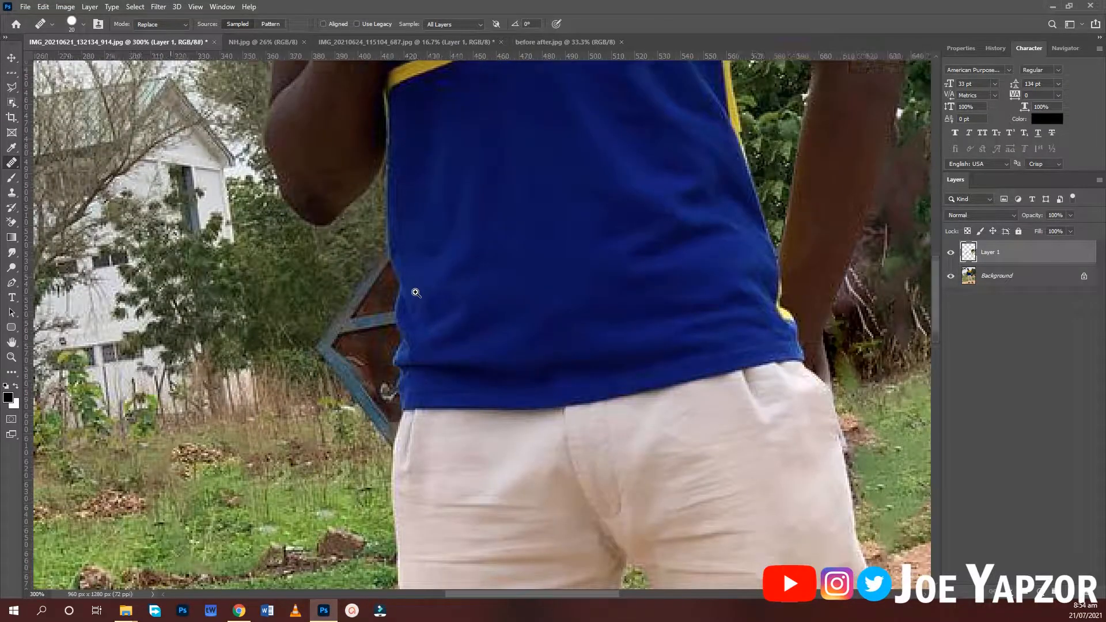
pyautogui.click(416, 293)
pyautogui.press('l')
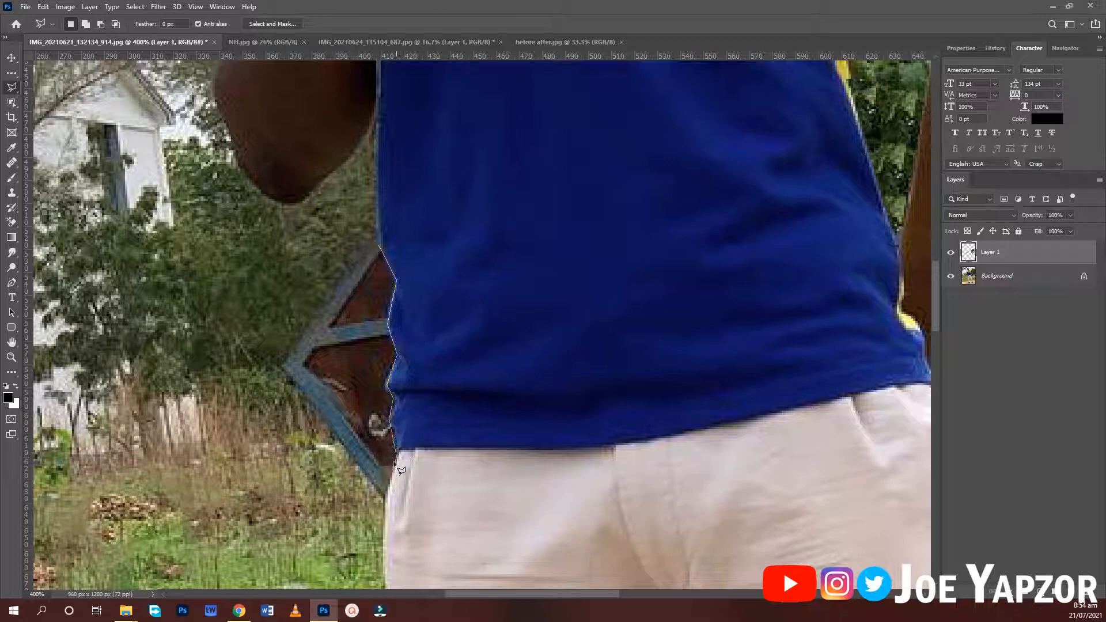
pyautogui.click(244, 354)
pyautogui.click(380, 243)
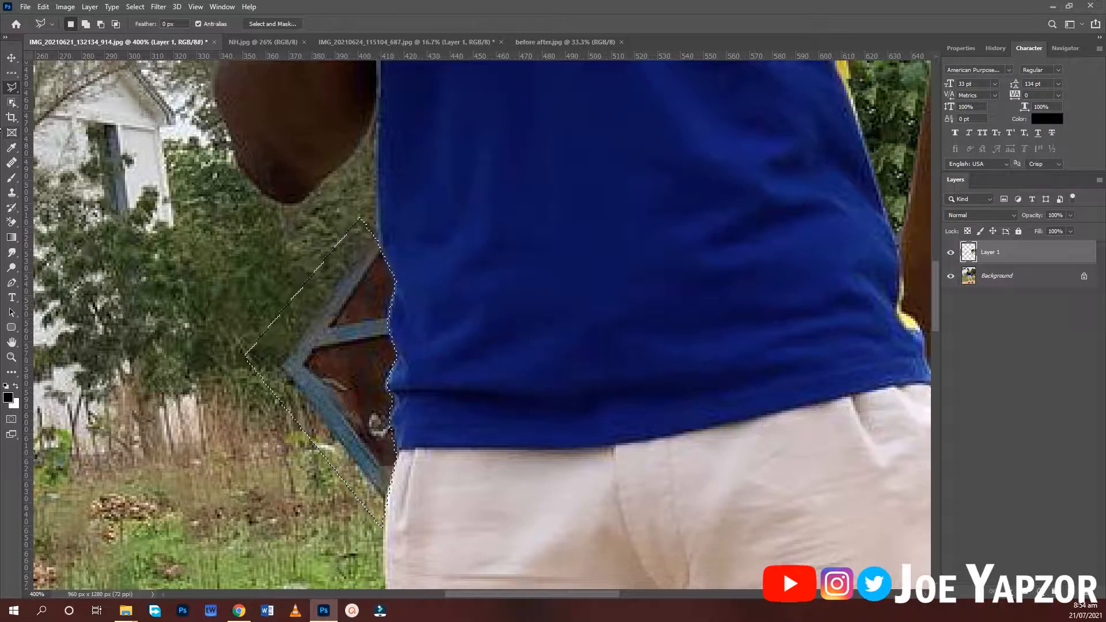
# Remove the container fragment inside the selection beside the man's waist with the Spot Healing Brush
pyautogui.click(11, 163)
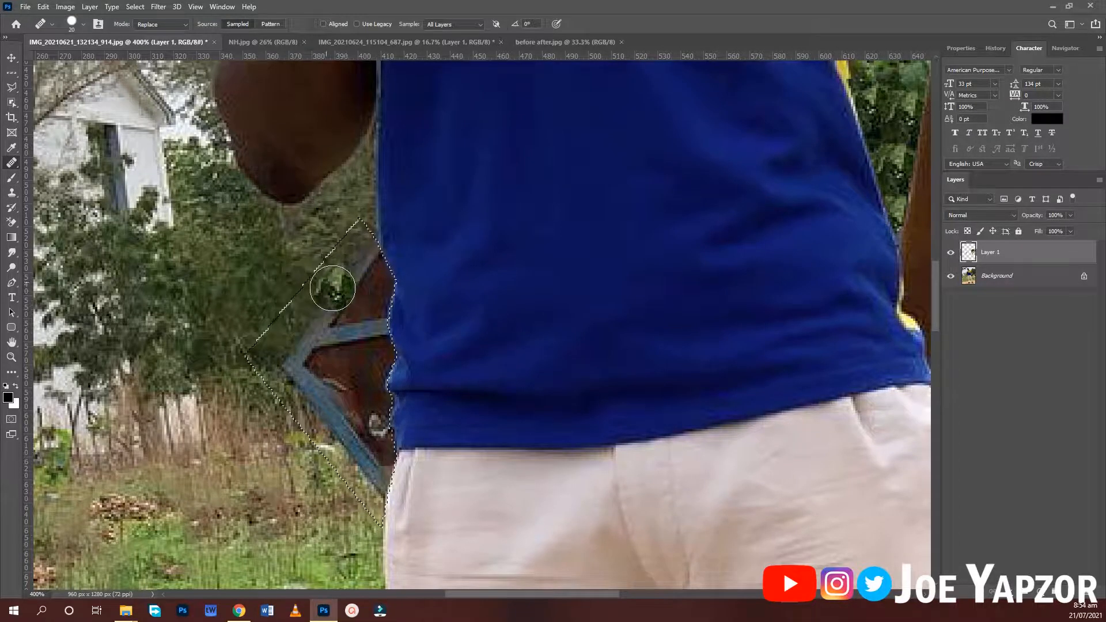
pyautogui.rightClick(14, 165)
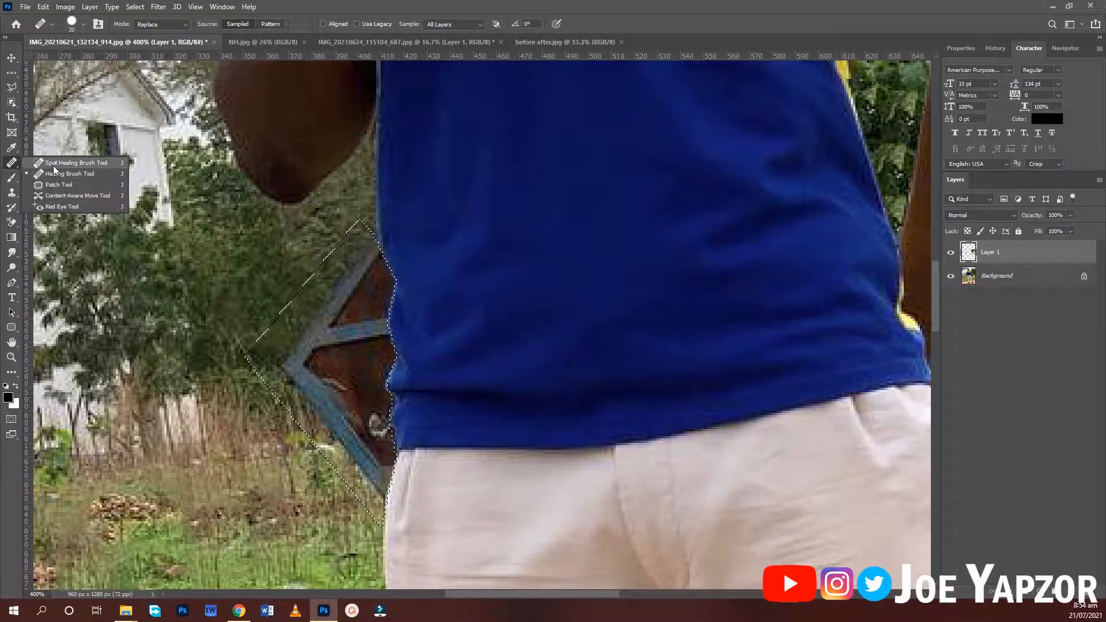
pyautogui.click(72, 163)
pyautogui.moveTo(354, 279)
pyautogui.mouseDown()
pyautogui.moveTo(317, 383)
pyautogui.moveTo(385, 278)
pyautogui.moveTo(376, 262)
pyautogui.moveTo(363, 443)
pyautogui.moveTo(295, 349)
pyautogui.mouseUp()
pyautogui.moveTo(357, 450); pyautogui.dragTo(372, 527)
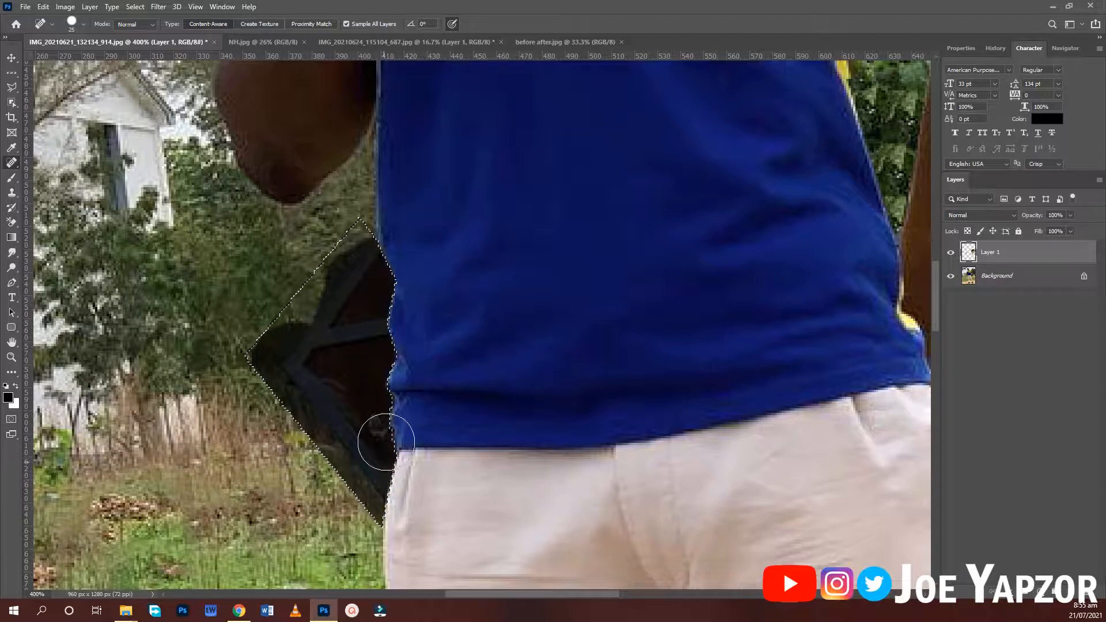
pyautogui.click(375, 449)
pyautogui.moveTo(320, 277)
pyautogui.mouseDown()
pyautogui.moveTo(294, 340)
pyautogui.moveTo(296, 365)
pyautogui.mouseUp()
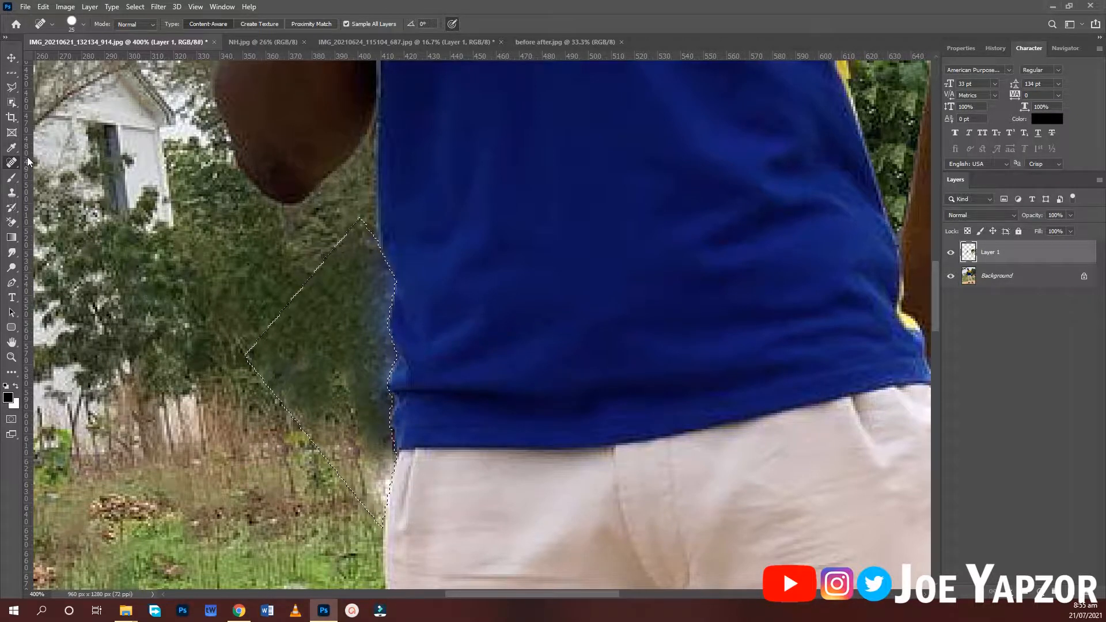
pyautogui.rightClick(8, 167)
pyautogui.click(69, 174)
pyautogui.hotkey('ctrl', 'd')
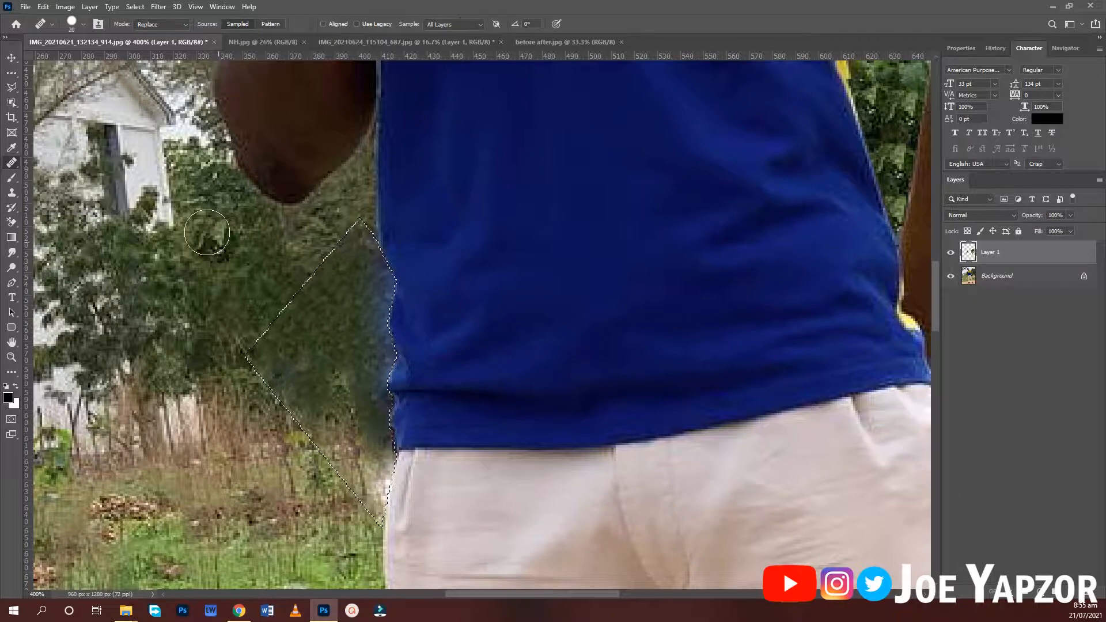
pyautogui.hotkey('ctrl', 'z')
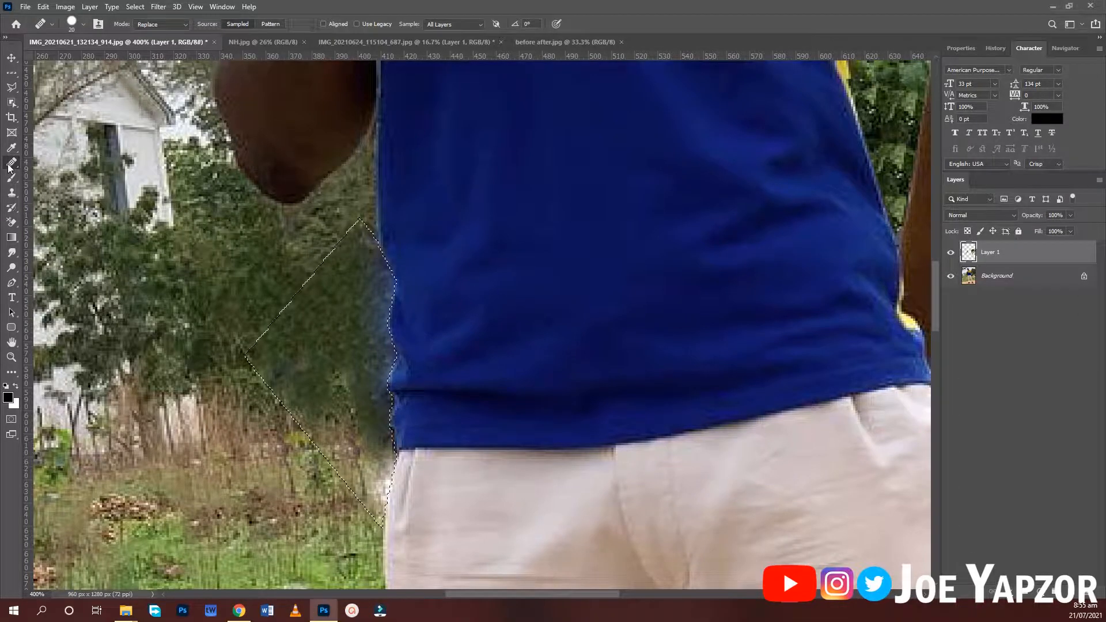
pyautogui.rightClick(11, 163)
pyautogui.click(52, 166)
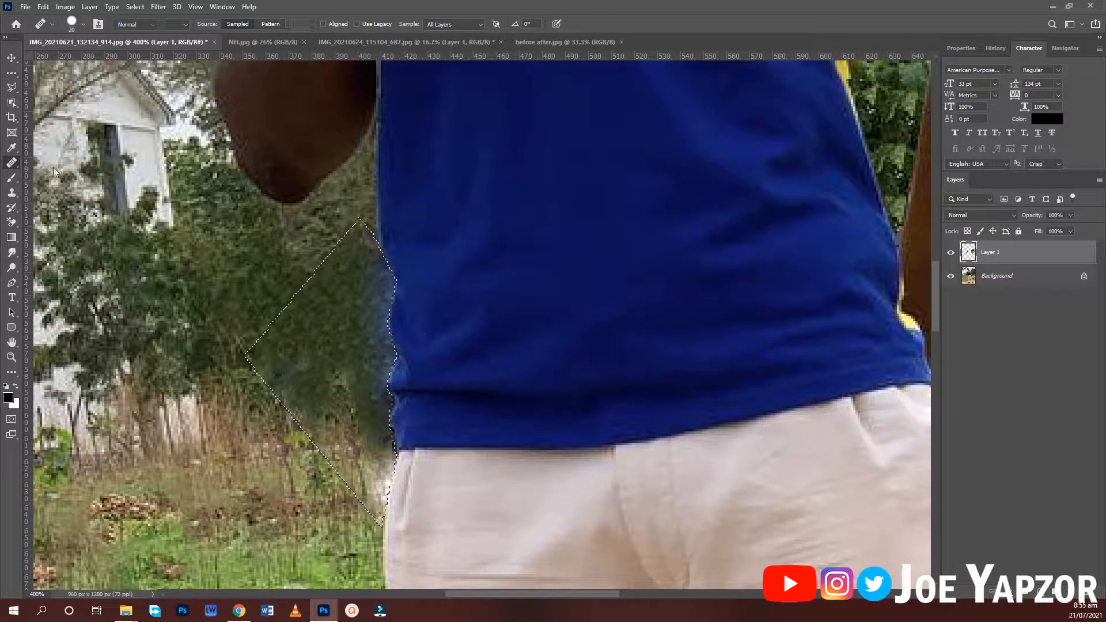
# Set the Spot Healing Brush mode to Replace and heal the blue smear along the shirt's edge inside the selection
pyautogui.click(133, 24)
pyautogui.click(139, 43)
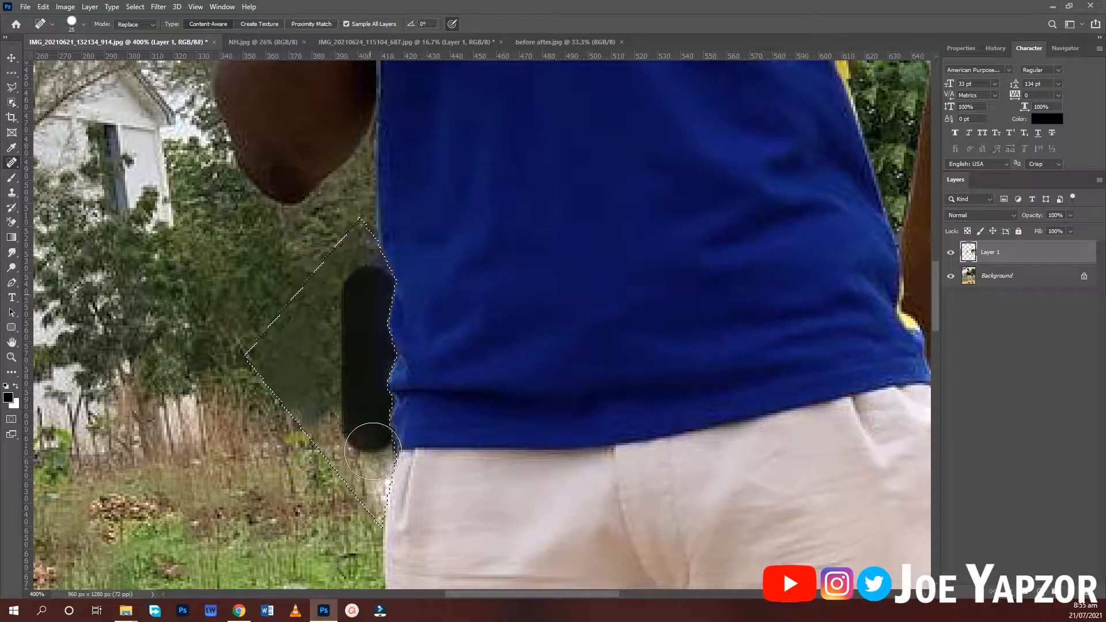
pyautogui.moveTo(373, 451); pyautogui.dragTo(375, 450)
pyautogui.moveTo(365, 288)
pyautogui.mouseDown()
pyautogui.moveTo(387, 407)
pyautogui.moveTo(370, 364)
pyautogui.moveTo(363, 521)
pyautogui.mouseUp()
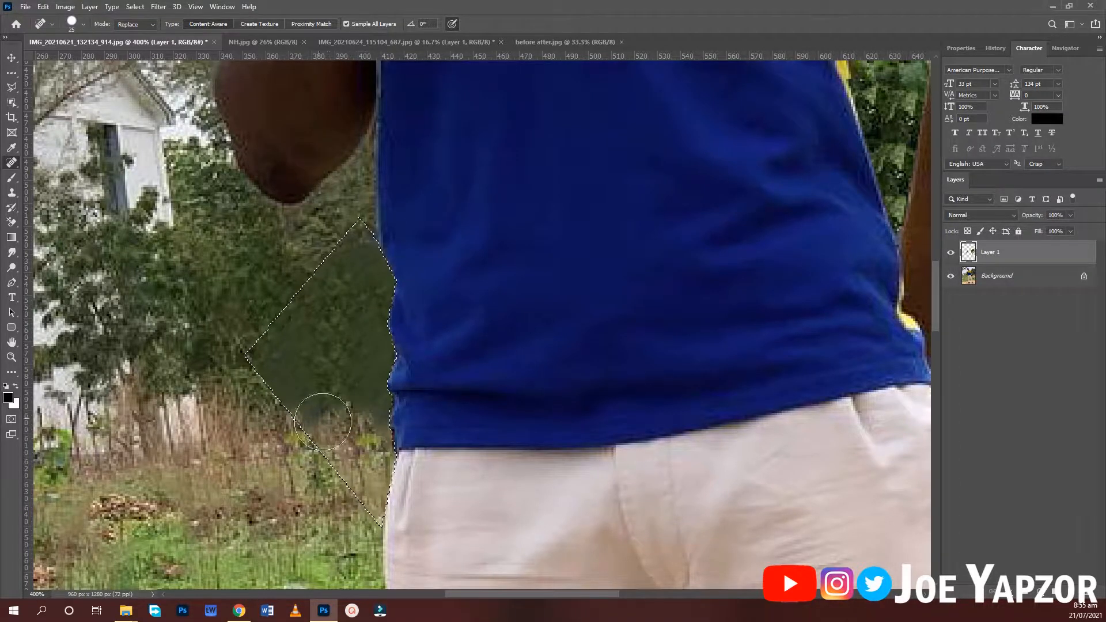
# Heal away the burnt debris beside the man's boot and the dark object at the grass edge on Layer 1
pyautogui.hotkey('ctrl', '0')
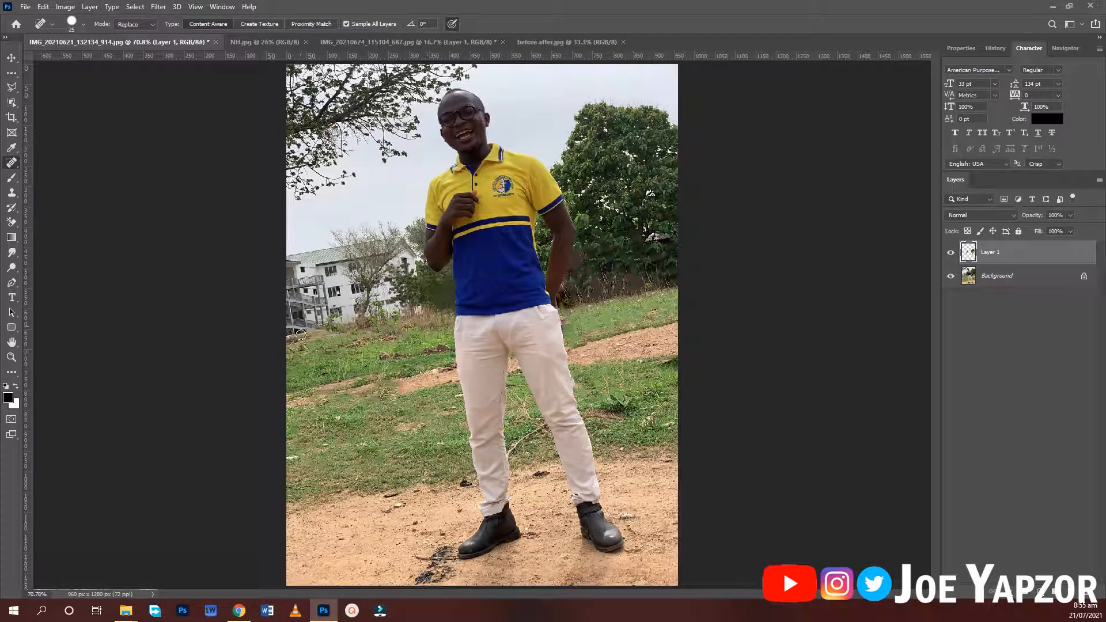
pyautogui.click(13, 60)
pyautogui.click(355, 334)
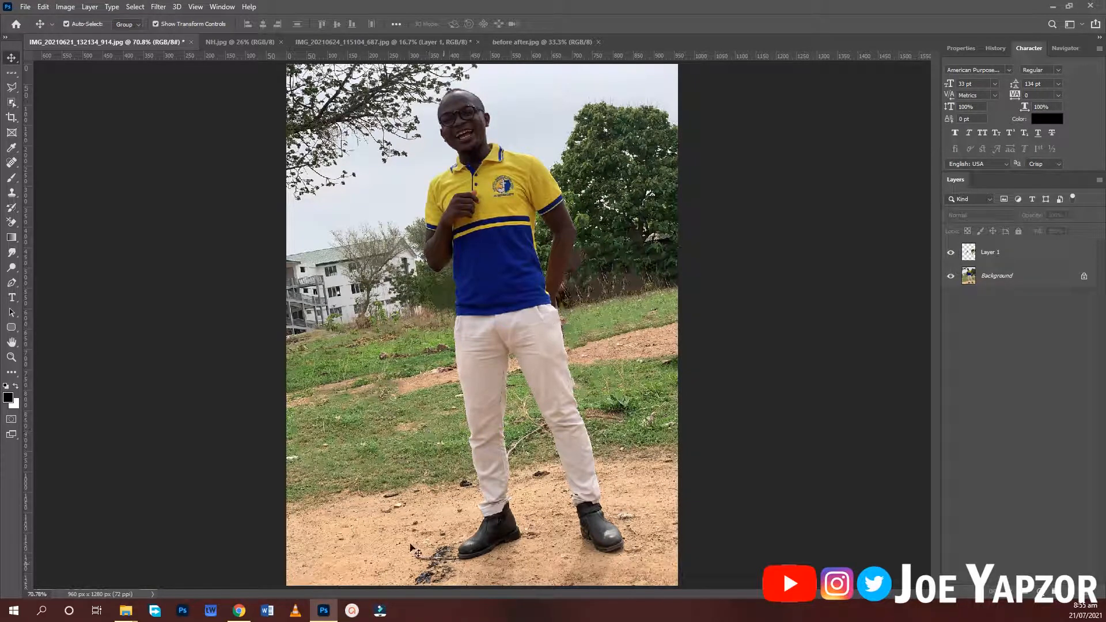
pyautogui.click(1016, 254)
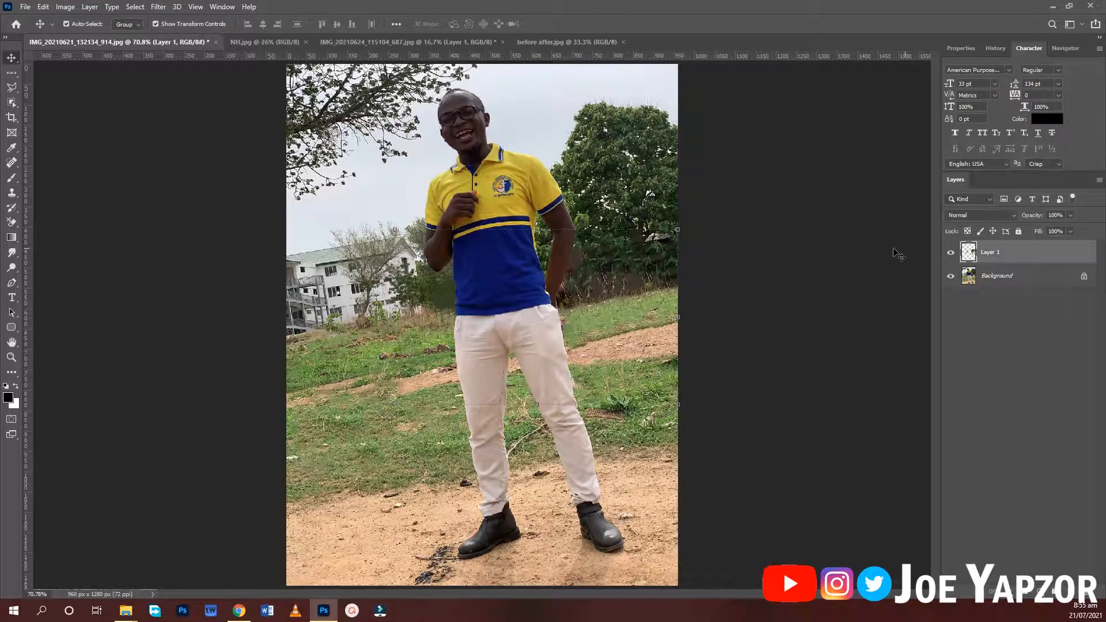
pyautogui.press('j')
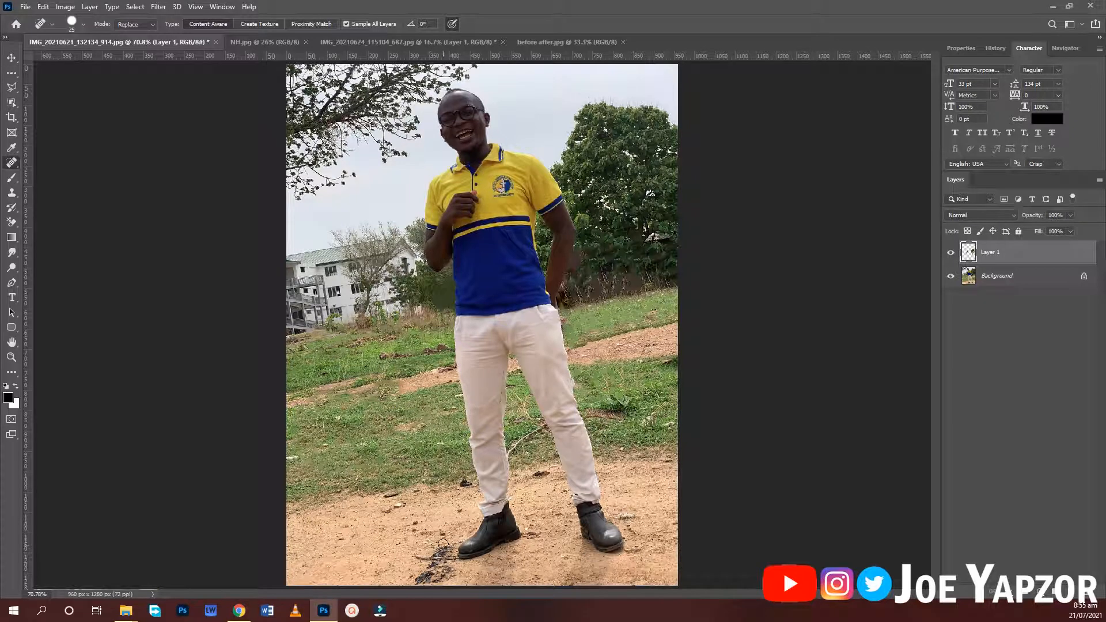
pyautogui.moveTo(444, 546); pyautogui.dragTo(433, 550)
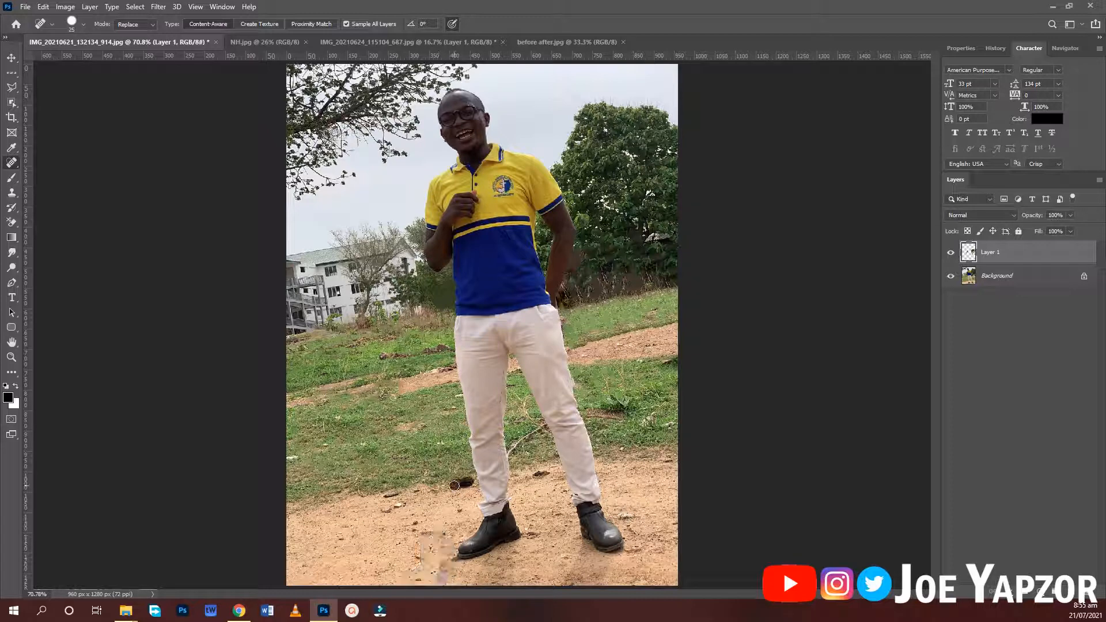
pyautogui.moveTo(455, 485); pyautogui.dragTo(468, 482)
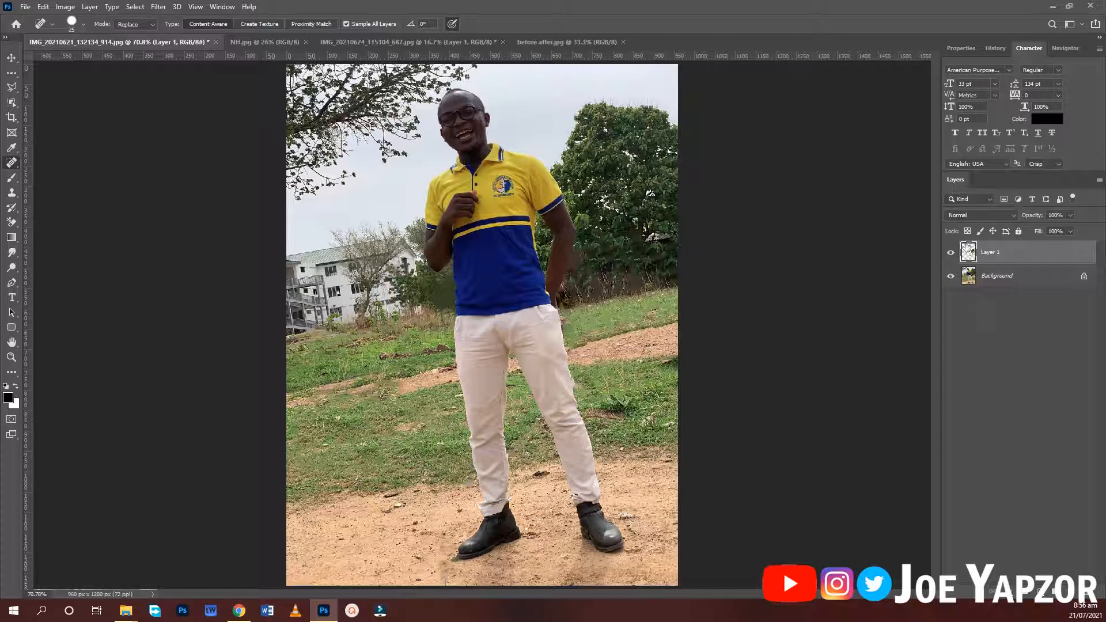
# Toggle the visibility of Layer 1 to compare the retouched photo with the original
pyautogui.click(951, 254)
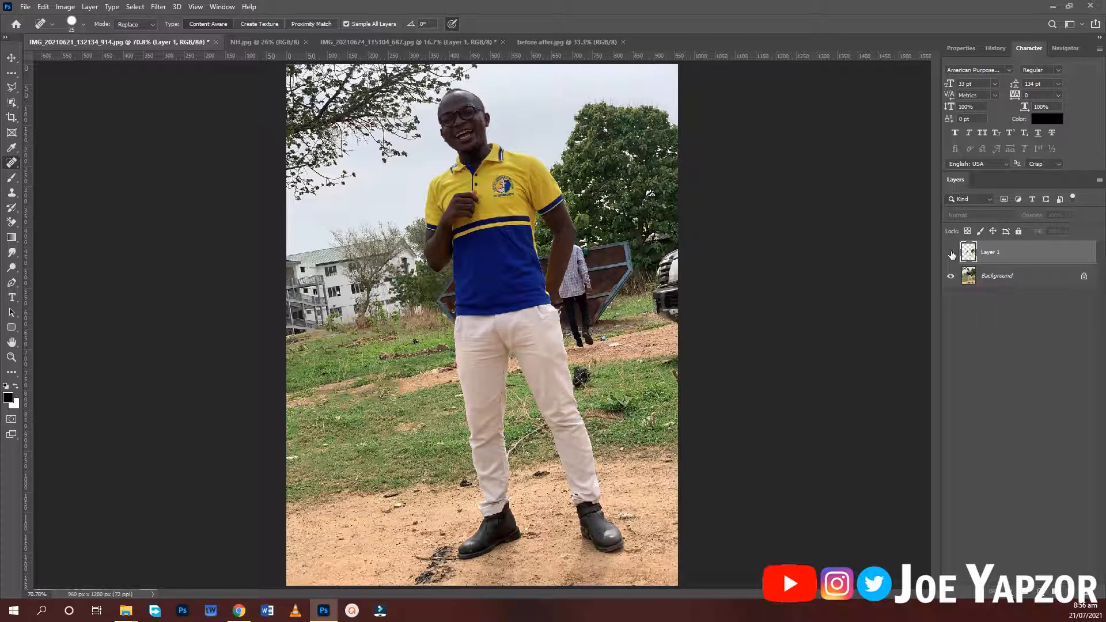
pyautogui.click(951, 253)
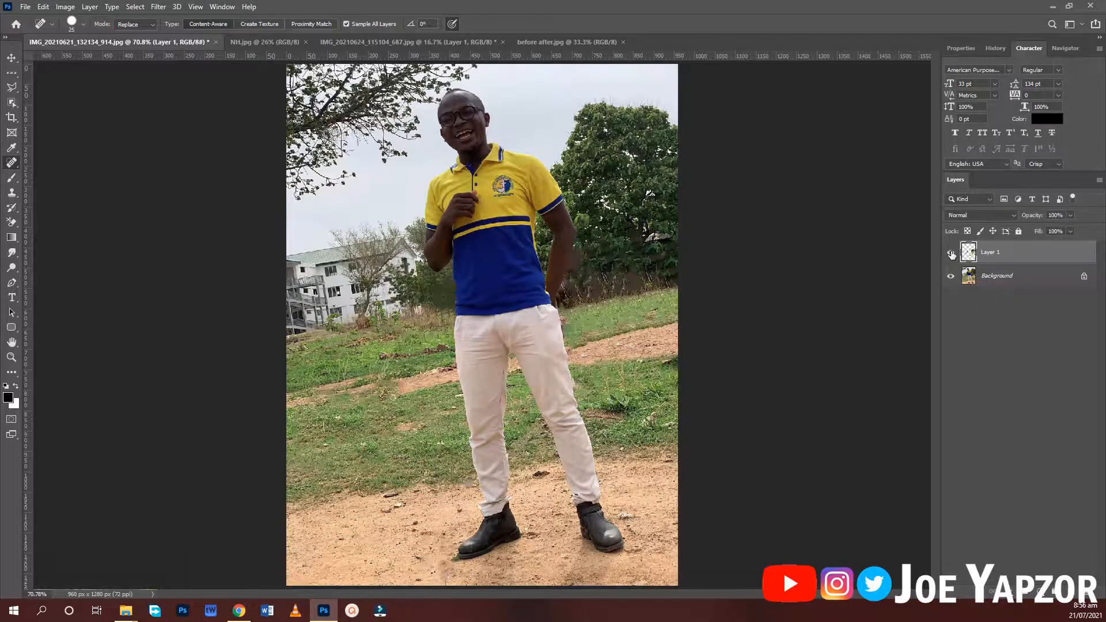
pyautogui.click(951, 253)
pyautogui.click(951, 254)
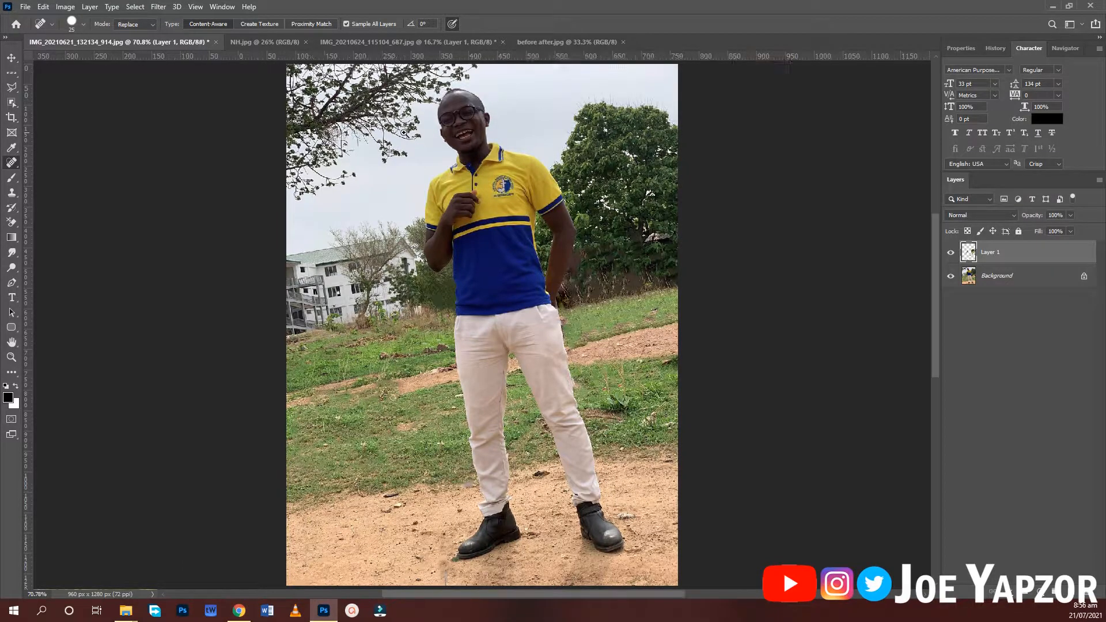
# Remove the low-hanging branches and leaf remnants from the sky beneath the tree with the Spot Healing Brush
pyautogui.scroll(3, 404, 134)
pyautogui.scroll(1, 331, 170)
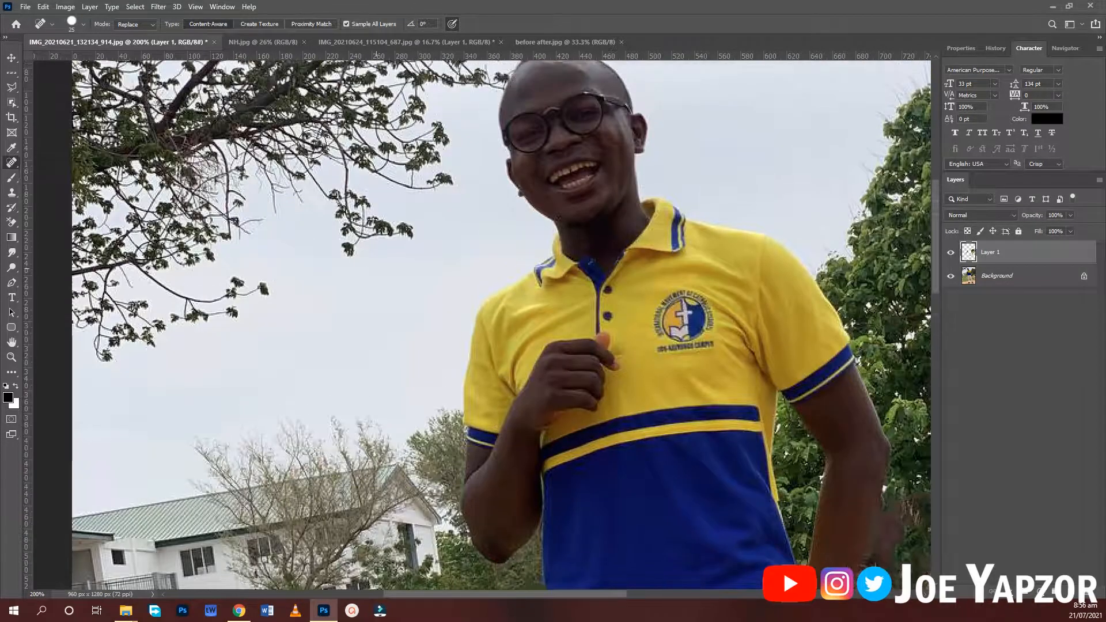
pyautogui.hscroll(-3, 309, 141)
pyautogui.scroll(2, 323, 408)
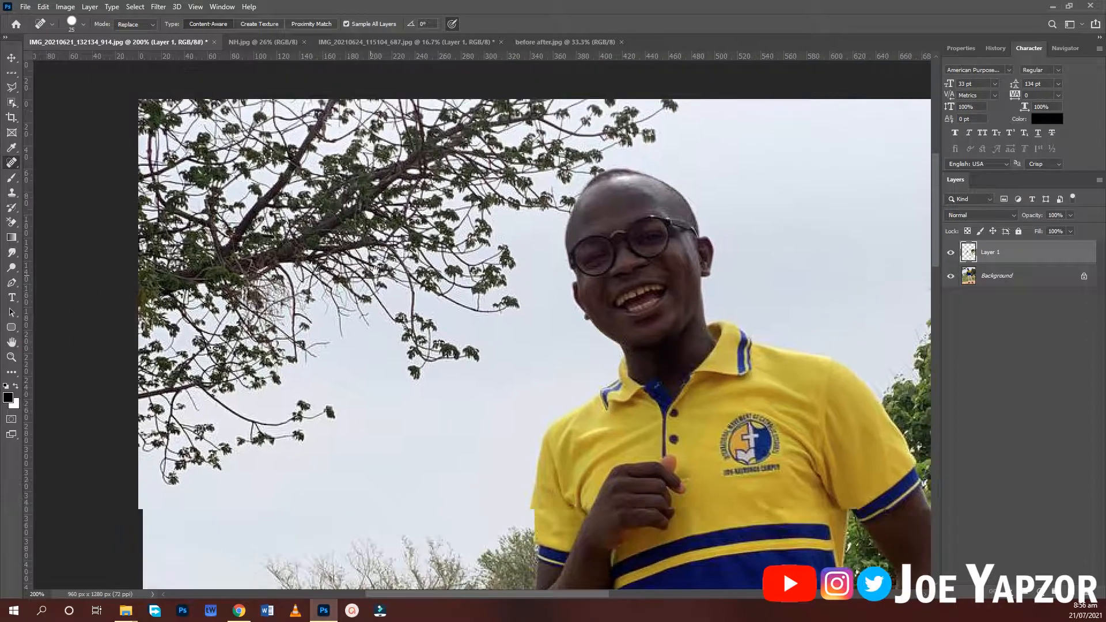
pyautogui.moveTo(330, 415)
pyautogui.mouseDown()
pyautogui.moveTo(246, 447)
pyautogui.moveTo(222, 477)
pyautogui.moveTo(216, 454)
pyautogui.moveTo(149, 475)
pyautogui.moveTo(209, 424)
pyautogui.moveTo(218, 405)
pyautogui.moveTo(207, 384)
pyautogui.moveTo(183, 407)
pyautogui.moveTo(216, 346)
pyautogui.mouseUp()
pyautogui.moveTo(263, 426); pyautogui.dragTo(190, 404)
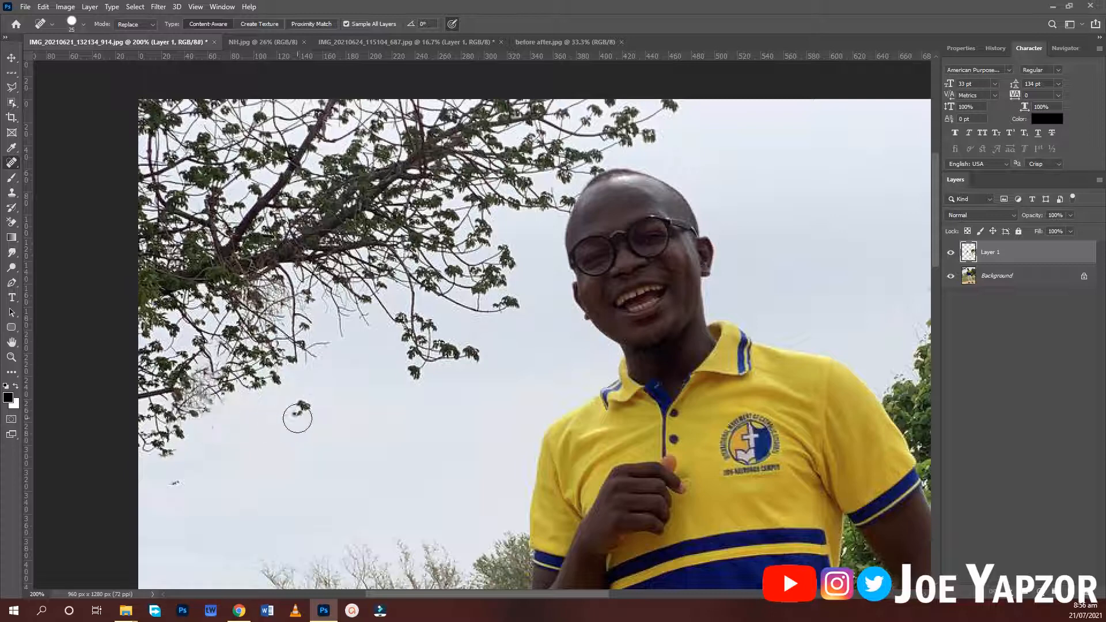
pyautogui.moveTo(296, 415); pyautogui.dragTo(302, 398)
pyautogui.moveTo(156, 464)
pyautogui.mouseDown()
pyautogui.moveTo(163, 481)
pyautogui.moveTo(145, 412)
pyautogui.mouseUp()
pyautogui.moveTo(141, 461)
pyautogui.mouseDown()
pyautogui.moveTo(156, 406)
pyautogui.moveTo(164, 440)
pyautogui.mouseUp()
# Switch to the Healing Brush and paint sampled clear sky over the lowest tree branches along the photo's edge
pyautogui.rightClick(10, 164)
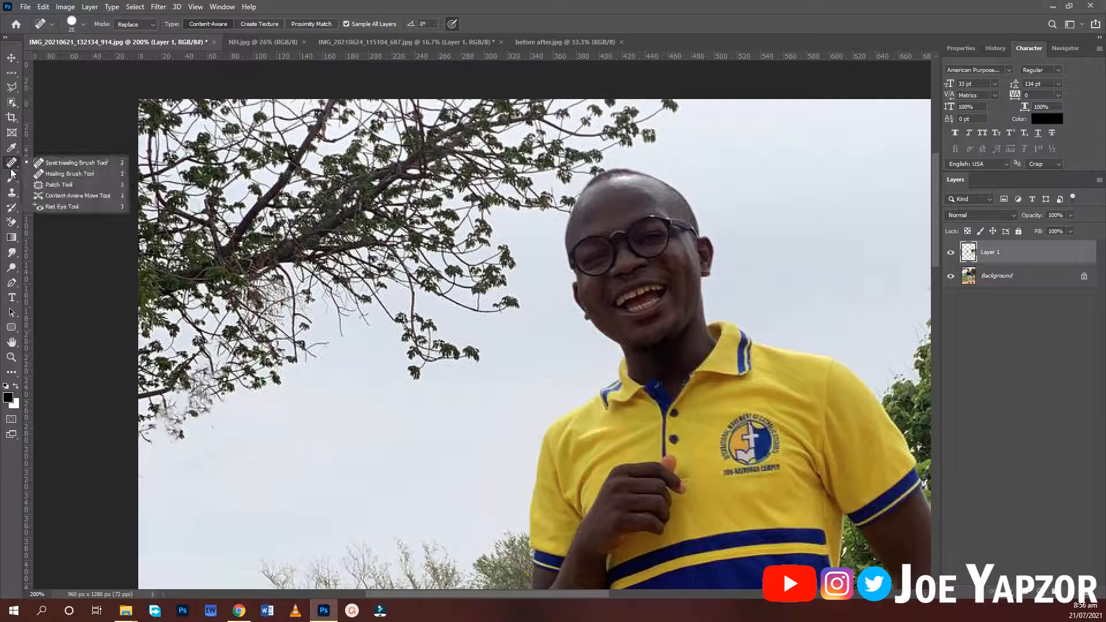
pyautogui.click(69, 175)
pyautogui.moveTo(270, 458); pyautogui.dragTo(266, 405)
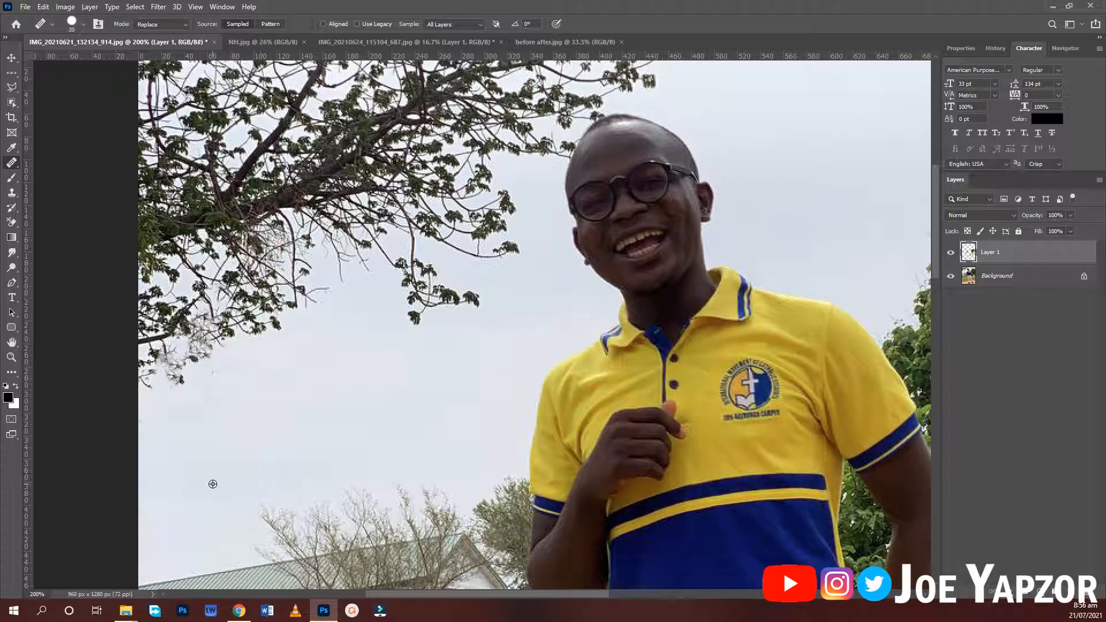
pyautogui.moveTo(174, 375)
pyautogui.mouseDown()
pyautogui.moveTo(147, 373)
pyautogui.moveTo(196, 373)
pyautogui.moveTo(180, 349)
pyautogui.moveTo(225, 349)
pyautogui.moveTo(162, 357)
pyautogui.moveTo(219, 336)
pyautogui.moveTo(157, 341)
pyautogui.moveTo(214, 331)
pyautogui.moveTo(132, 340)
pyautogui.moveTo(194, 326)
pyautogui.moveTo(192, 346)
pyautogui.moveTo(165, 363)
pyautogui.moveTo(218, 361)
pyautogui.moveTo(247, 339)
pyautogui.moveTo(190, 338)
pyautogui.moveTo(259, 327)
pyautogui.moveTo(216, 322)
pyautogui.moveTo(273, 309)
pyautogui.moveTo(234, 307)
pyautogui.moveTo(304, 308)
pyautogui.moveTo(308, 297)
pyautogui.moveTo(276, 299)
pyautogui.moveTo(285, 277)
pyautogui.moveTo(260, 278)
pyautogui.moveTo(204, 292)
pyautogui.moveTo(233, 290)
pyautogui.moveTo(197, 312)
pyautogui.moveTo(242, 301)
pyautogui.moveTo(164, 314)
pyautogui.moveTo(206, 253)
pyautogui.moveTo(246, 247)
pyautogui.moveTo(196, 279)
pyautogui.moveTo(304, 254)
pyautogui.moveTo(263, 249)
pyautogui.moveTo(303, 233)
pyautogui.moveTo(221, 233)
pyautogui.moveTo(292, 216)
pyautogui.moveTo(236, 222)
pyautogui.moveTo(303, 201)
pyautogui.moveTo(286, 178)
pyautogui.moveTo(240, 178)
pyautogui.moveTo(282, 164)
pyautogui.moveTo(229, 163)
pyautogui.moveTo(282, 145)
pyautogui.moveTo(254, 141)
pyautogui.moveTo(270, 125)
pyautogui.moveTo(241, 133)
pyautogui.moveTo(268, 144)
pyautogui.moveTo(229, 180)
pyautogui.moveTo(257, 190)
pyautogui.moveTo(256, 219)
pyautogui.moveTo(208, 236)
pyautogui.moveTo(227, 262)
pyautogui.mouseUp()
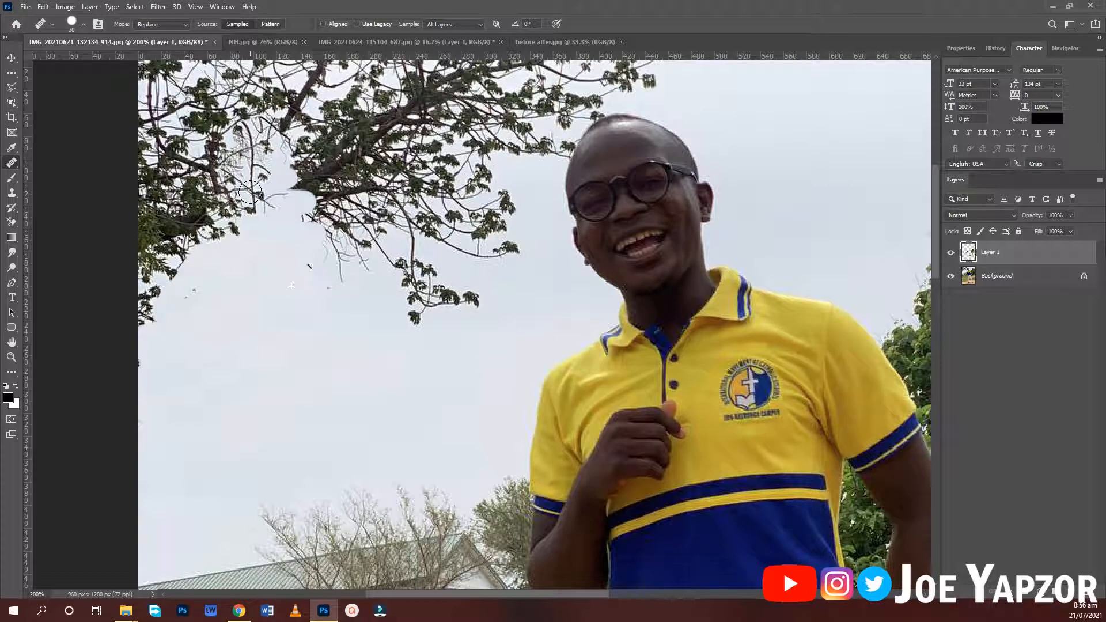
pyautogui.moveTo(268, 202); pyautogui.dragTo(227, 210)
pyautogui.moveTo(253, 170)
pyautogui.mouseDown()
pyautogui.moveTo(227, 219)
pyautogui.moveTo(302, 198)
pyautogui.moveTo(206, 236)
pyautogui.moveTo(229, 216)
pyautogui.moveTo(187, 246)
pyautogui.moveTo(222, 249)
pyautogui.moveTo(194, 243)
pyautogui.moveTo(131, 310)
pyautogui.moveTo(181, 263)
pyautogui.mouseUp()
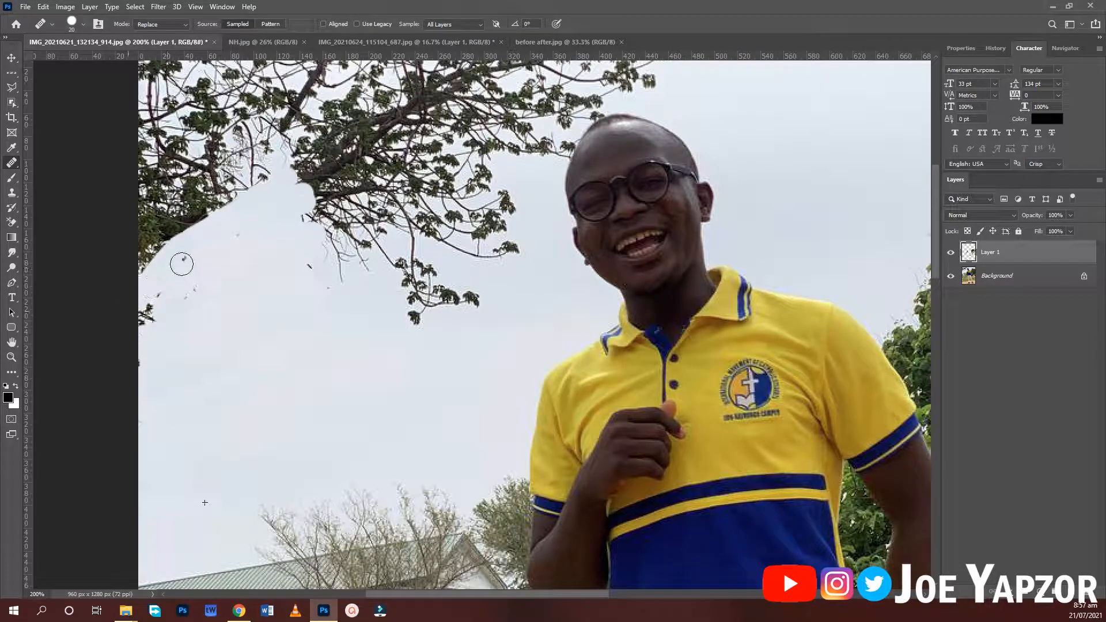
pyautogui.moveTo(130, 327)
pyautogui.mouseDown()
pyautogui.moveTo(154, 308)
pyautogui.moveTo(185, 310)
pyautogui.moveTo(106, 334)
pyautogui.mouseUp()
# Enlarge the Healing Brush and cover the main mass of branches in the sky away from the man
pyautogui.press(']')
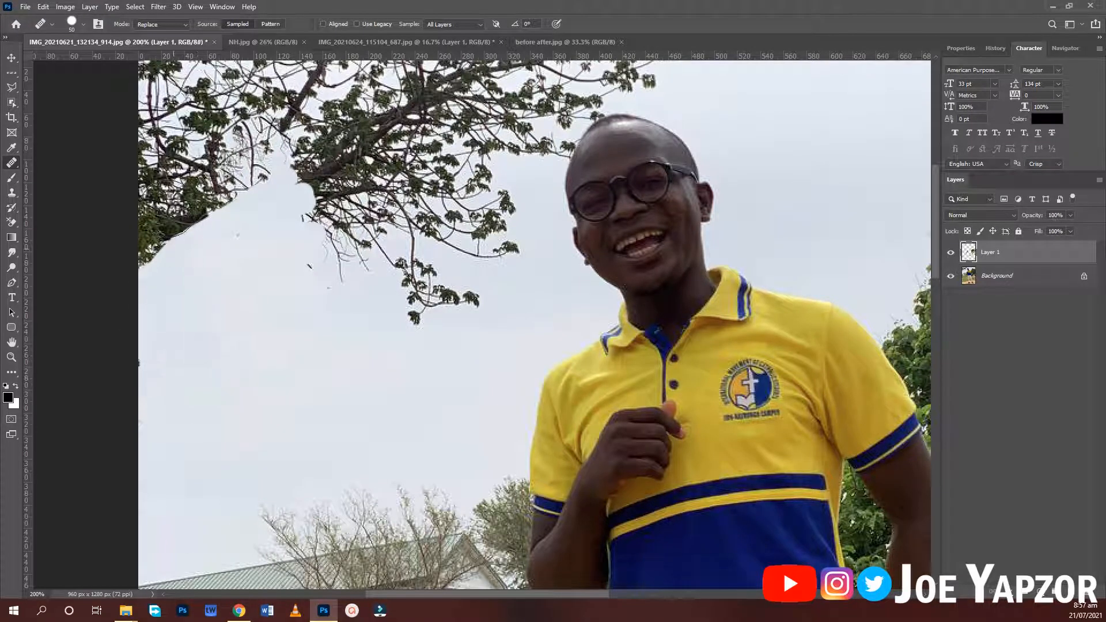
pyautogui.moveTo(173, 254)
pyautogui.mouseDown()
pyautogui.moveTo(156, 231)
pyautogui.moveTo(152, 184)
pyautogui.mouseUp()
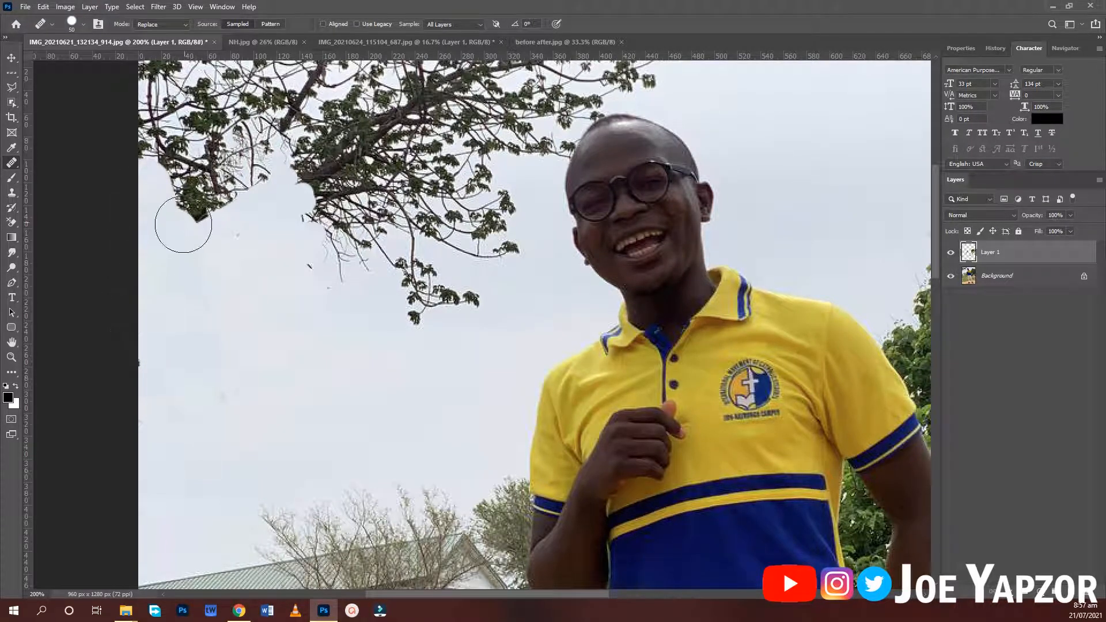
pyautogui.moveTo(183, 225); pyautogui.dragTo(202, 136)
pyautogui.moveTo(178, 173)
pyautogui.mouseDown()
pyautogui.moveTo(143, 102)
pyautogui.moveTo(160, 118)
pyautogui.moveTo(167, 70)
pyautogui.moveTo(213, 104)
pyautogui.moveTo(204, 149)
pyautogui.moveTo(268, 171)
pyautogui.moveTo(236, 188)
pyautogui.moveTo(319, 198)
pyautogui.moveTo(340, 271)
pyautogui.moveTo(343, 222)
pyautogui.moveTo(329, 289)
pyautogui.moveTo(300, 237)
pyautogui.moveTo(303, 284)
pyautogui.moveTo(368, 298)
pyautogui.moveTo(386, 270)
pyautogui.moveTo(418, 316)
pyautogui.moveTo(423, 271)
pyautogui.moveTo(437, 301)
pyautogui.moveTo(465, 291)
pyautogui.moveTo(475, 301)
pyautogui.moveTo(478, 251)
pyautogui.moveTo(501, 262)
pyautogui.moveTo(456, 199)
pyautogui.moveTo(460, 250)
pyautogui.moveTo(325, 193)
pyautogui.moveTo(381, 224)
pyautogui.moveTo(279, 157)
pyautogui.moveTo(358, 204)
pyautogui.moveTo(279, 146)
pyautogui.moveTo(215, 125)
pyautogui.moveTo(287, 142)
pyautogui.moveTo(199, 84)
pyautogui.moveTo(127, 174)
pyautogui.moveTo(129, 160)
pyautogui.moveTo(196, 360)
pyautogui.moveTo(225, 360)
pyautogui.moveTo(194, 342)
pyautogui.moveTo(144, 241)
pyautogui.moveTo(156, 269)
pyautogui.moveTo(166, 281)
pyautogui.moveTo(154, 208)
pyautogui.moveTo(153, 300)
pyautogui.moveTo(151, 283)
pyautogui.moveTo(208, 360)
pyautogui.mouseUp()
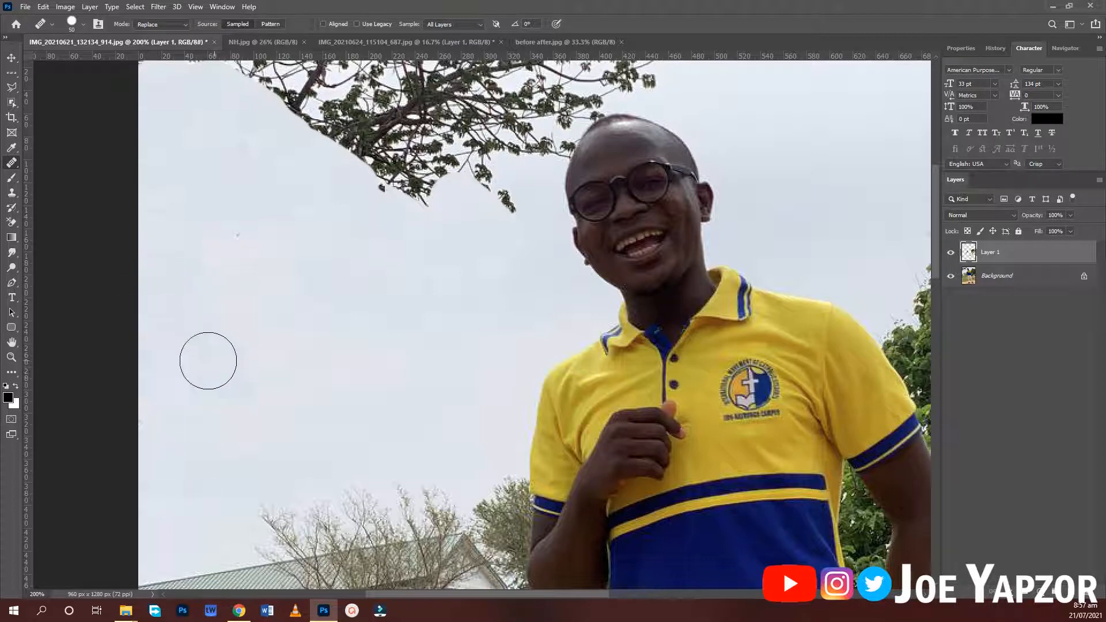
# Heal away the remaining branches and leaf bits in the sky between the cleared area and the man's head
pyautogui.moveTo(449, 191)
pyautogui.mouseDown()
pyautogui.moveTo(352, 156)
pyautogui.moveTo(430, 185)
pyautogui.moveTo(240, 66)
pyautogui.moveTo(343, 92)
pyautogui.moveTo(284, 60)
pyautogui.moveTo(390, 105)
pyautogui.moveTo(307, 45)
pyautogui.moveTo(402, 109)
pyautogui.moveTo(430, 145)
pyautogui.moveTo(328, 94)
pyautogui.mouseUp()
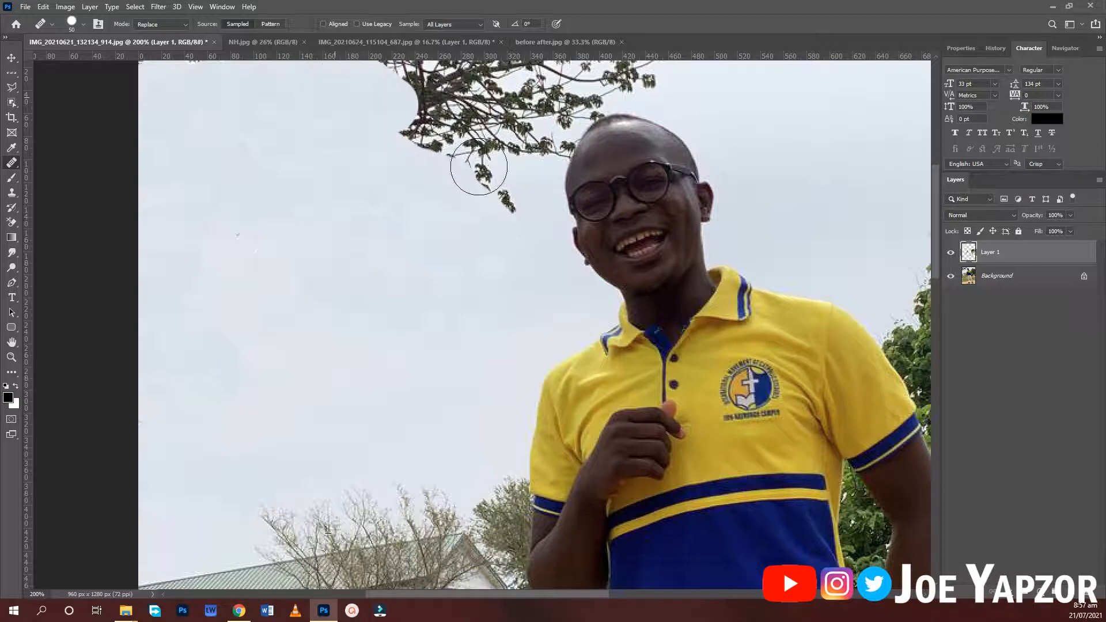
pyautogui.moveTo(478, 167)
pyautogui.mouseDown()
pyautogui.moveTo(503, 197)
pyautogui.moveTo(362, 107)
pyautogui.moveTo(443, 150)
pyautogui.moveTo(414, 67)
pyautogui.moveTo(434, 120)
pyautogui.moveTo(386, 104)
pyautogui.moveTo(398, 147)
pyautogui.moveTo(374, 63)
pyautogui.mouseUp()
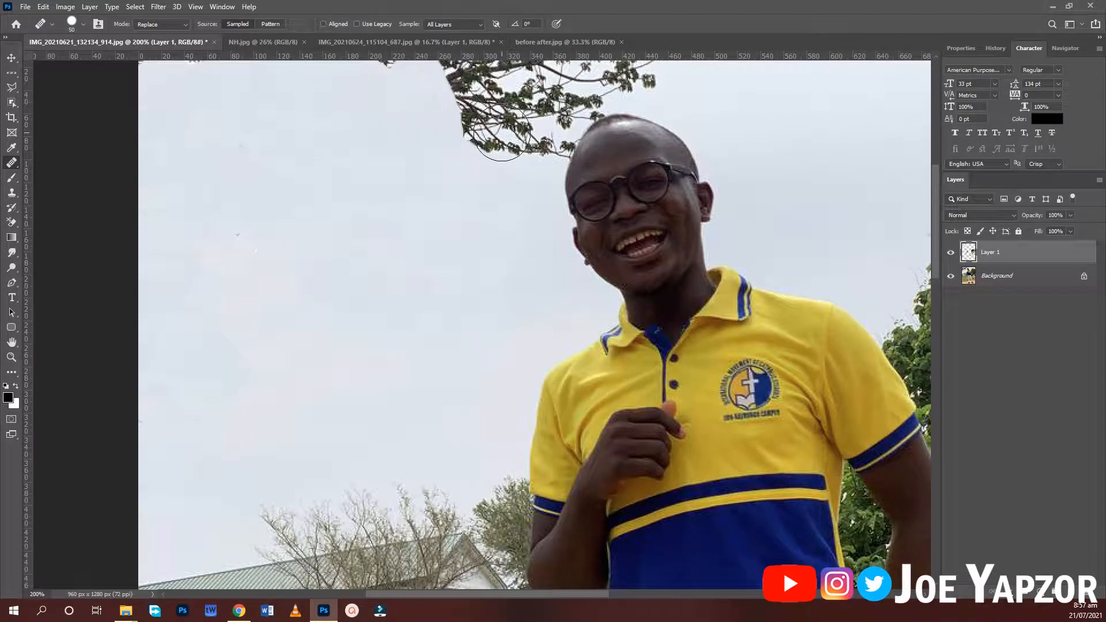
pyautogui.moveTo(502, 133)
pyautogui.mouseDown()
pyautogui.moveTo(542, 132)
pyautogui.moveTo(540, 98)
pyautogui.moveTo(574, 62)
pyautogui.moveTo(655, 57)
pyautogui.moveTo(552, 88)
pyautogui.moveTo(577, 94)
pyautogui.mouseUp()
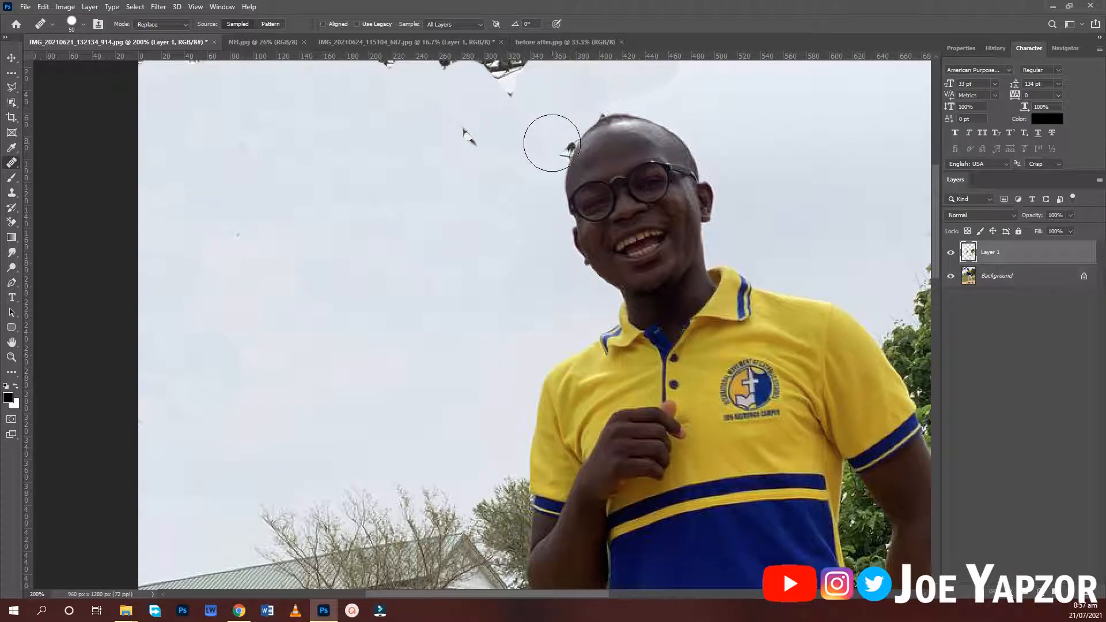
pyautogui.moveTo(552, 143); pyautogui.dragTo(548, 136)
pyautogui.click(469, 141)
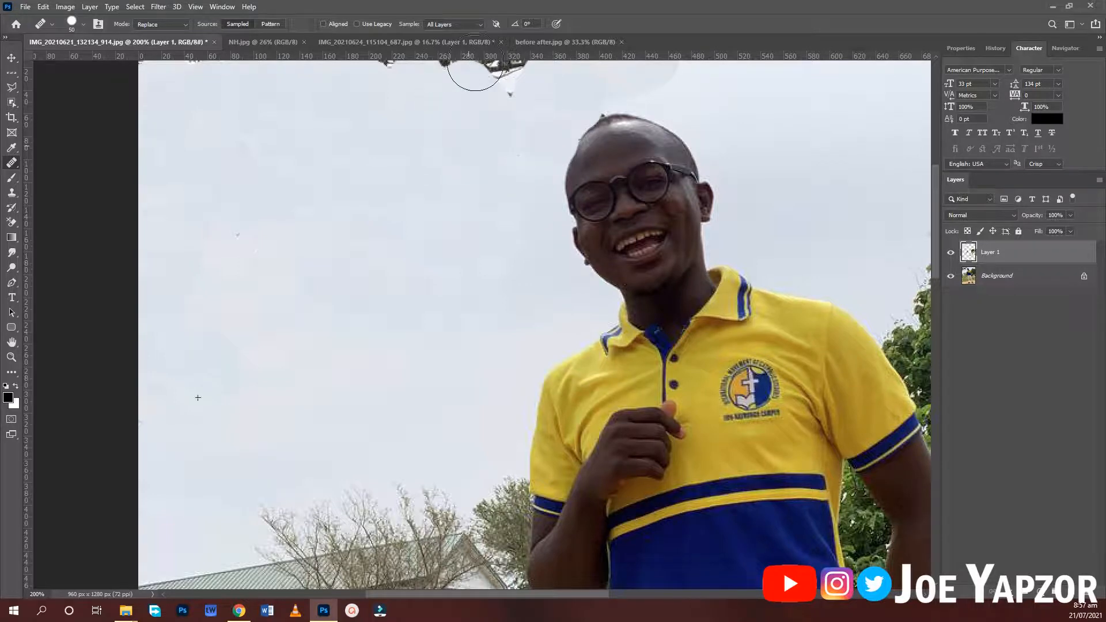
# Clean the last branch remnants along the upper edge and corner of the sky with the Healing Brush
pyautogui.moveTo(475, 69)
pyautogui.mouseDown()
pyautogui.moveTo(506, 74)
pyautogui.moveTo(491, 67)
pyautogui.mouseUp()
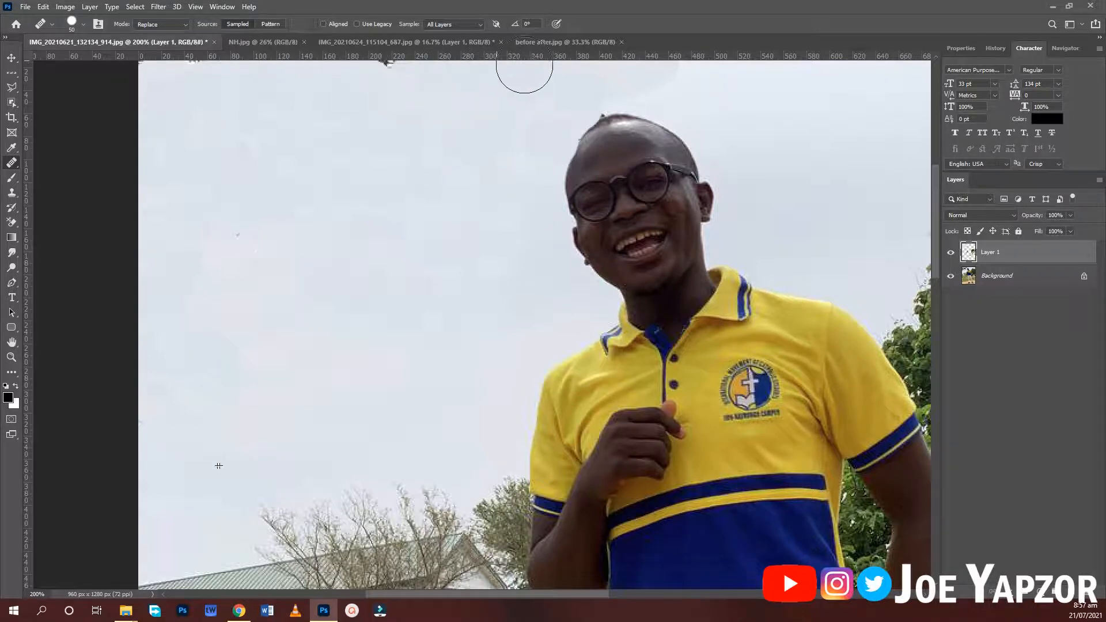
pyautogui.click(589, 93)
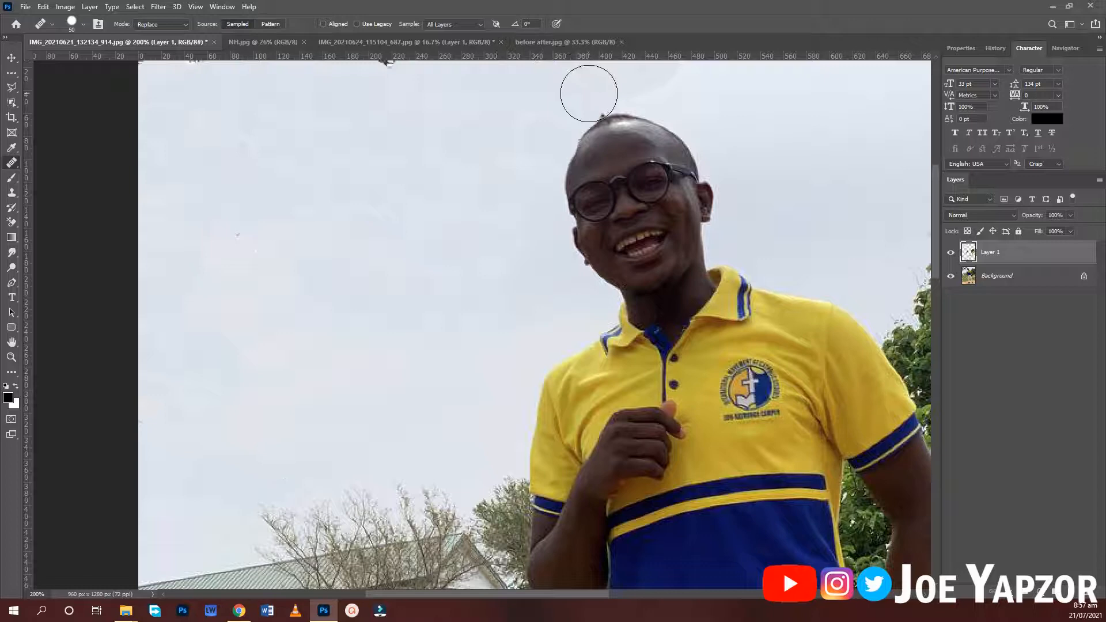
pyautogui.click(387, 68)
pyautogui.hotkey('ctrl', '0')
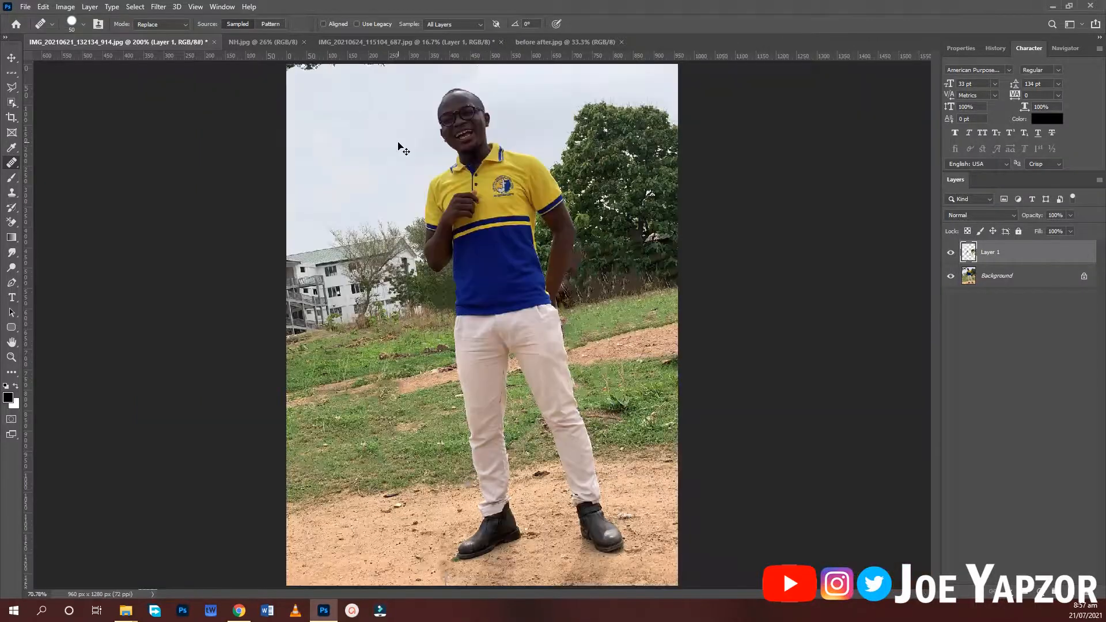
pyautogui.moveTo(317, 68); pyautogui.dragTo(286, 68)
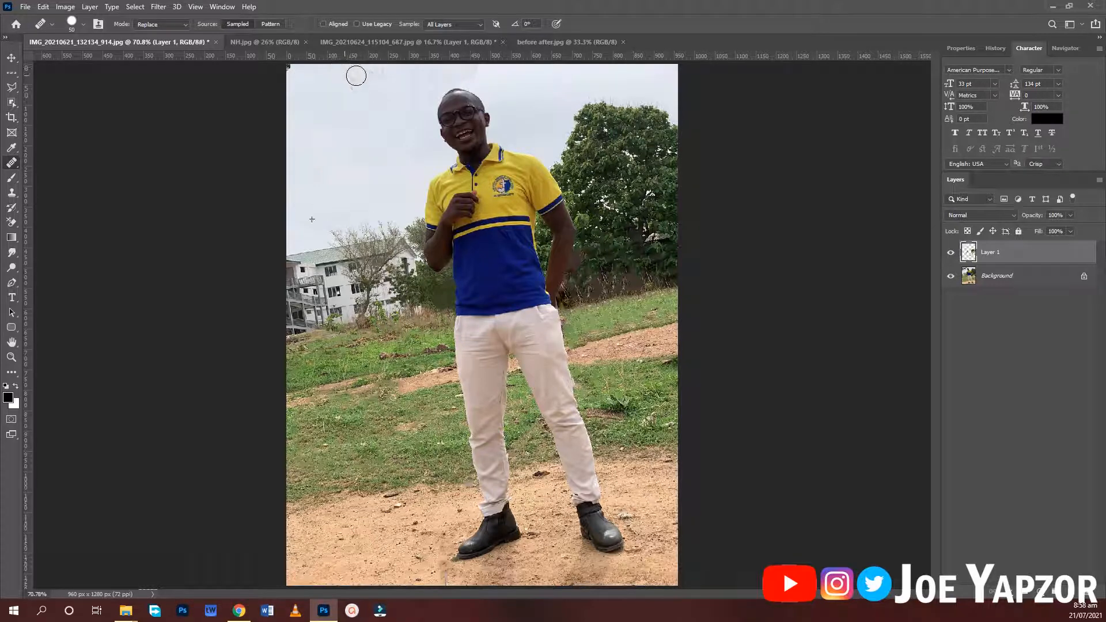
pyautogui.moveTo(271, 76); pyautogui.dragTo(284, 65)
# Toggle the visibility of Layer 1 to compare the cleared sky with the original photo
pyautogui.click(950, 253)
pyautogui.click(950, 254)
pyautogui.click(950, 254)
pyautogui.click(950, 254)
# Switch to the open photo IMG_20210624_115104_687.jpg and delete its Layer 1, leaving only the Background
pyautogui.click(450, 39)
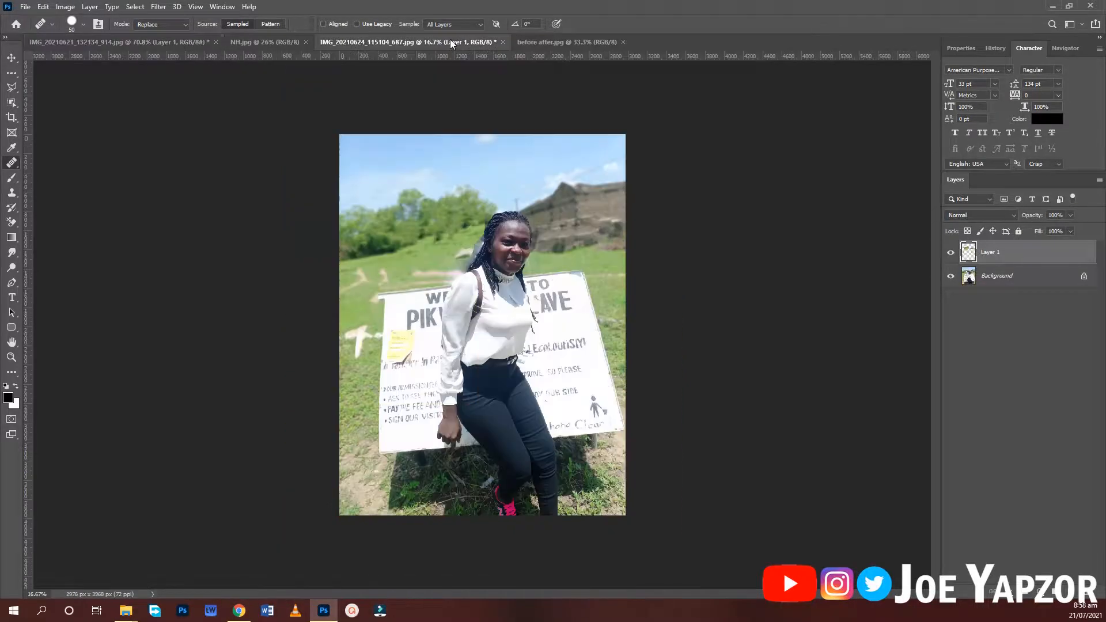
pyautogui.click(951, 253)
pyautogui.moveTo(1041, 259); pyautogui.dragTo(1084, 594)
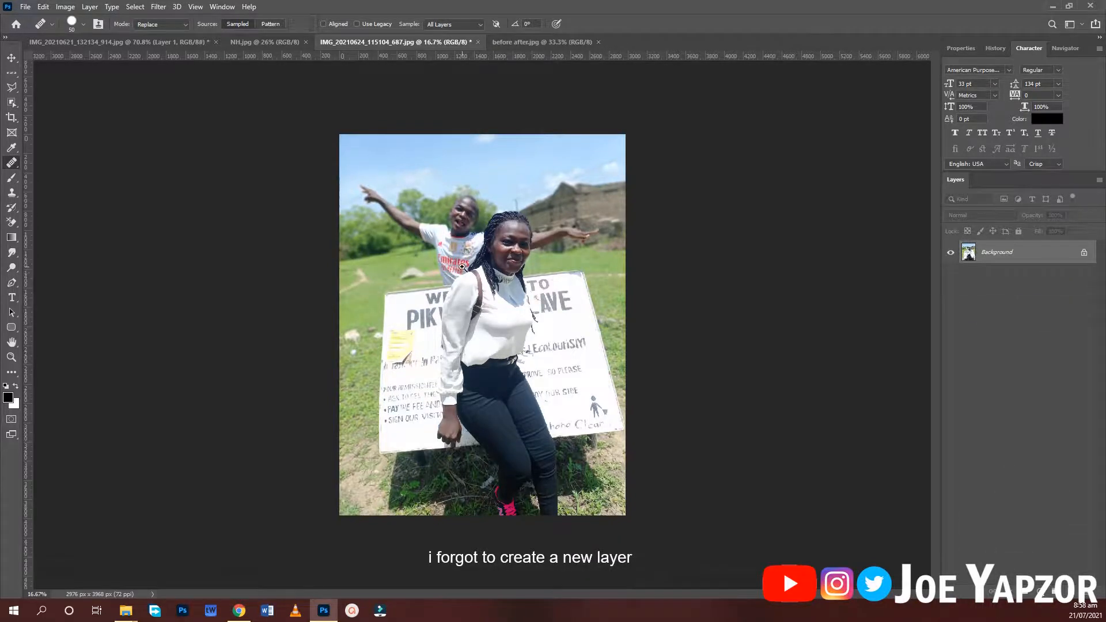
# Select the background man's head, torso and raised arm with the Polygonal Lasso, following the woman's hair and shoulder as the boundary
pyautogui.scroll(2, 462, 267)
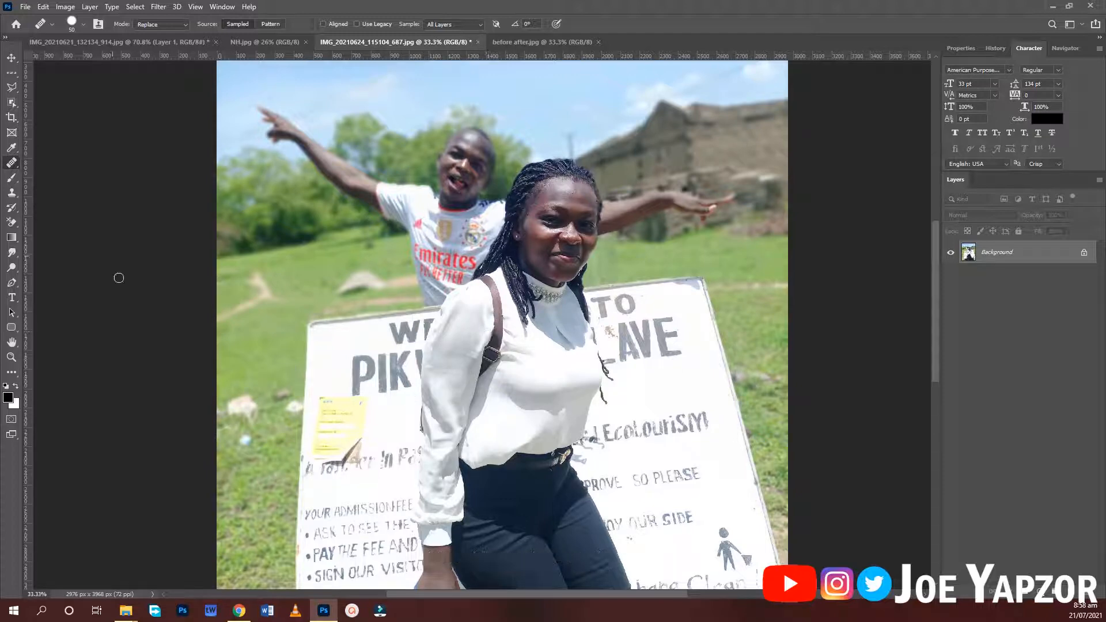
pyautogui.click(14, 88)
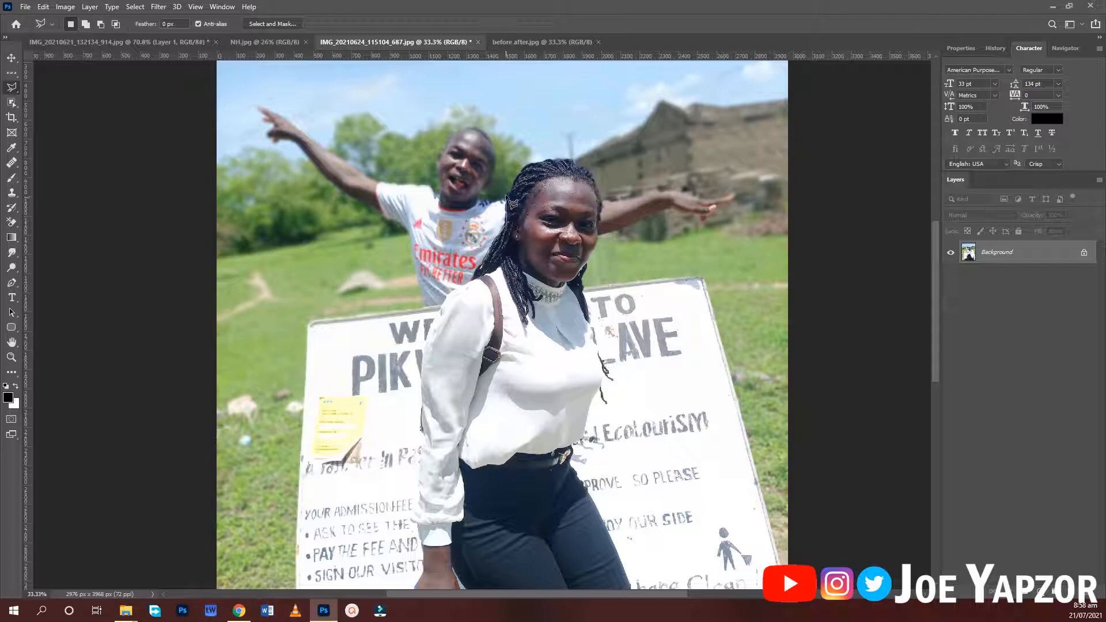
pyautogui.click(520, 170)
pyautogui.click(458, 91)
pyautogui.click(234, 85)
pyautogui.click(358, 302)
pyautogui.click(441, 305)
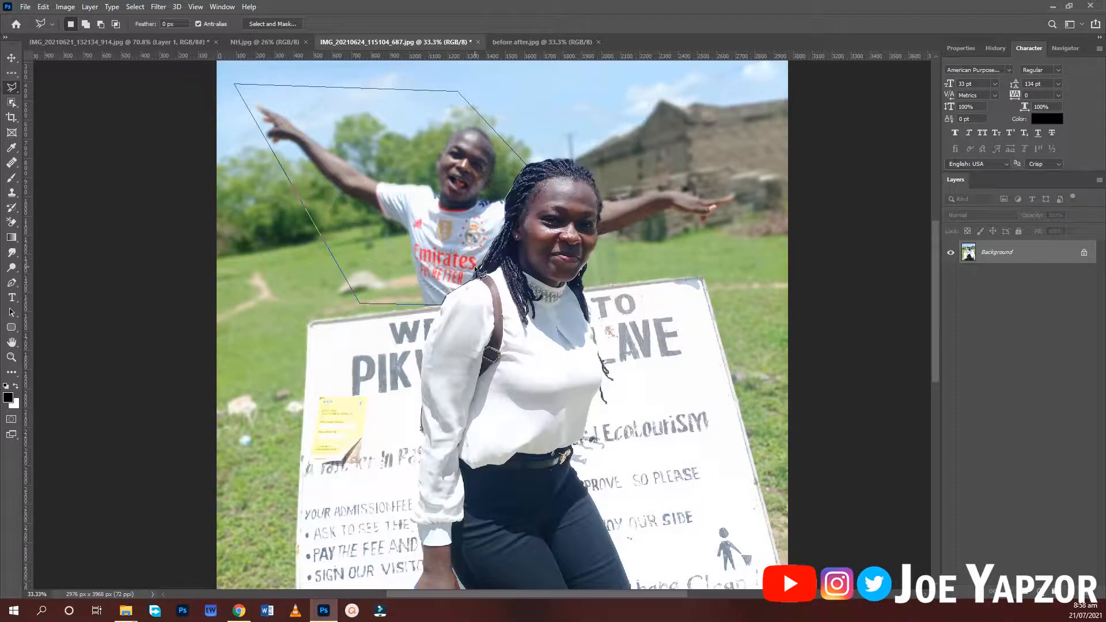
pyautogui.doubleClick(488, 270)
pyautogui.scroll(2, 458, 226)
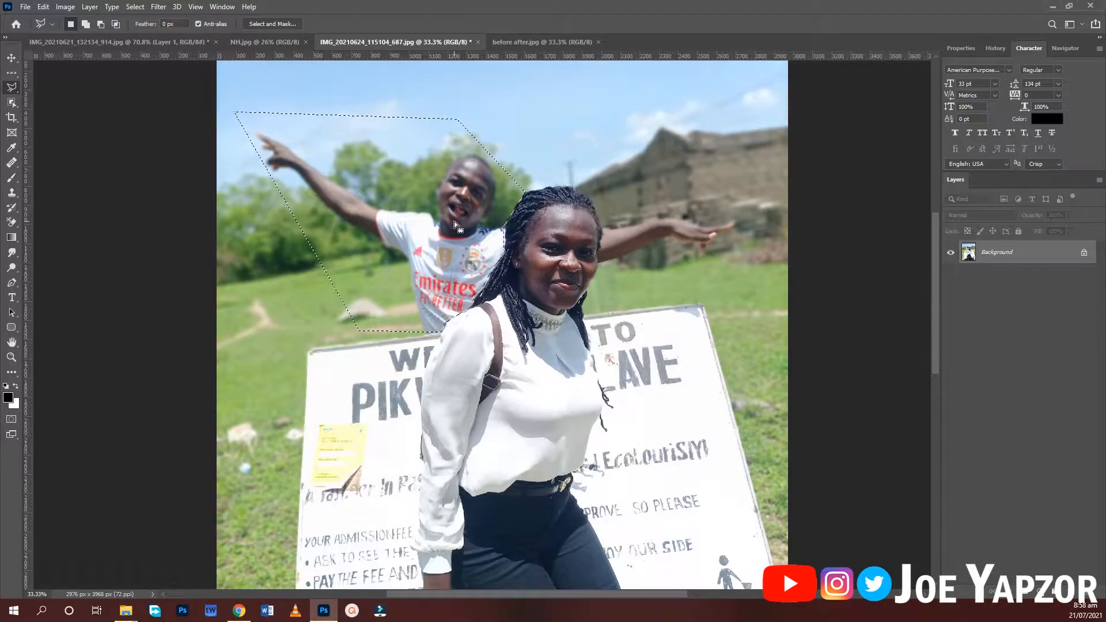
# Set the Spot Healing Brush to size 250 and heal away the man's raised arm inside the selection
pyautogui.press('j')
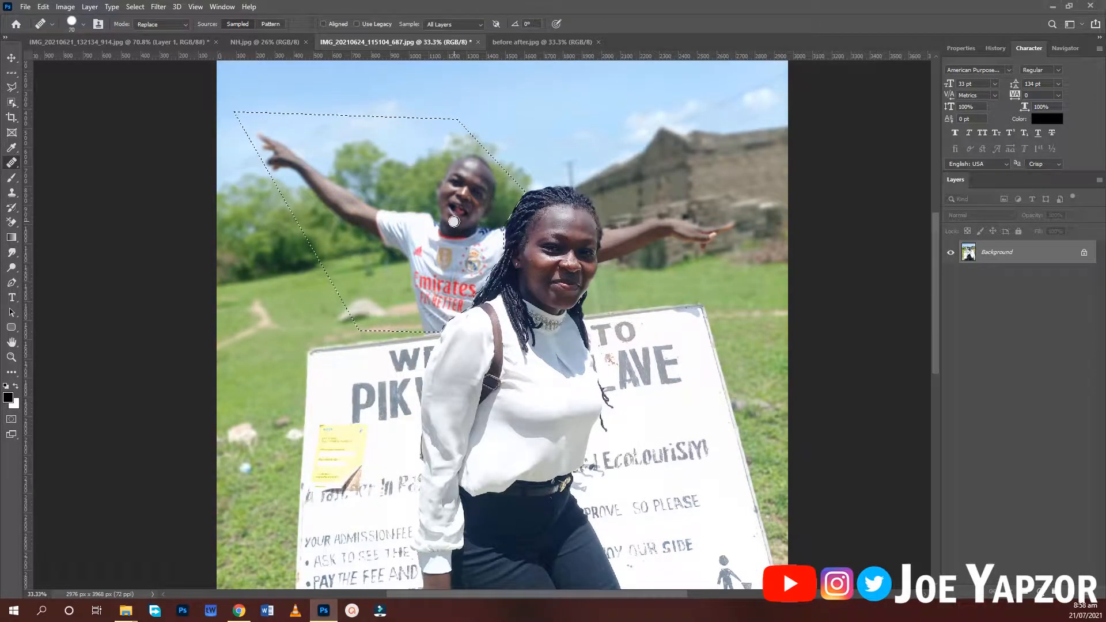
pyautogui.press(']')
pyautogui.press(']')
pyautogui.press(']')
pyautogui.rightClick(26, 163)
pyautogui.click(35, 168)
pyautogui.rightClick(25, 163)
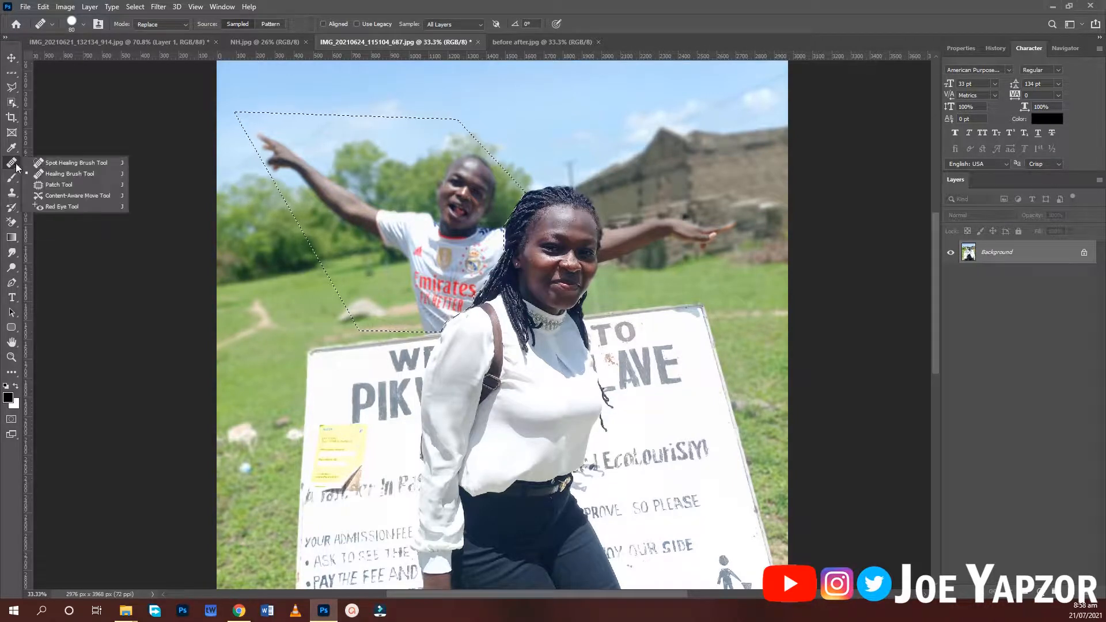
pyautogui.click(65, 172)
pyautogui.hotkey('shift', 'j')
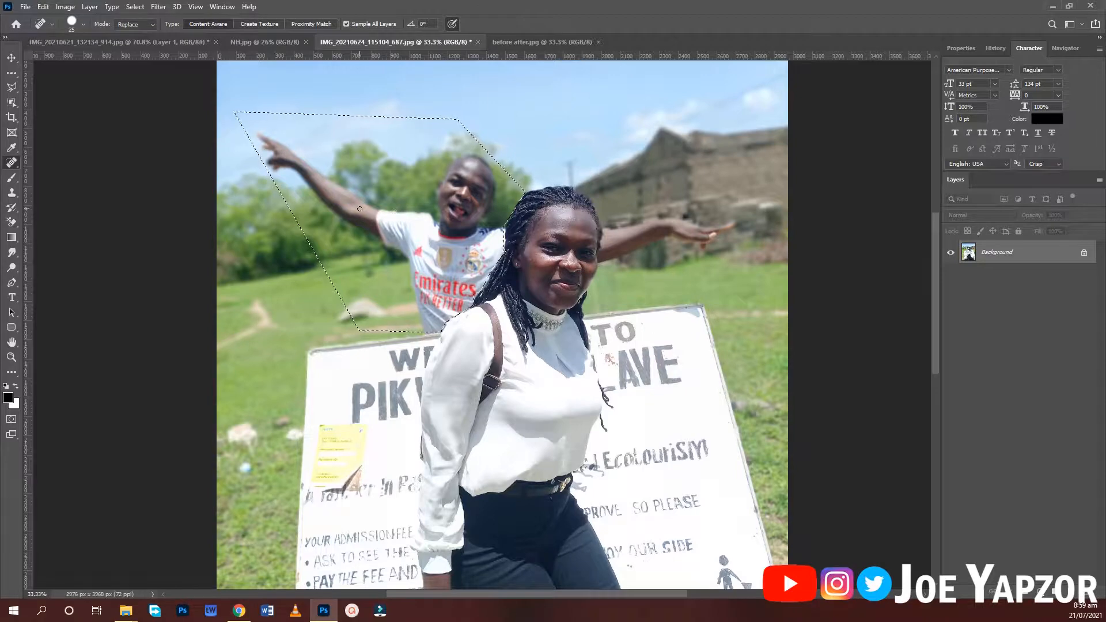
pyautogui.press(']')
pyautogui.press(']')
pyautogui.press(']')
pyautogui.press(']')
pyautogui.press(']')
pyautogui.press(']')
pyautogui.press(']')
pyautogui.press(']')
pyautogui.press(']')
pyautogui.press(']')
pyautogui.press(']')
pyautogui.press(']')
pyautogui.moveTo(254, 127)
pyautogui.mouseDown()
pyautogui.moveTo(311, 189)
pyautogui.moveTo(390, 220)
pyautogui.mouseUp()
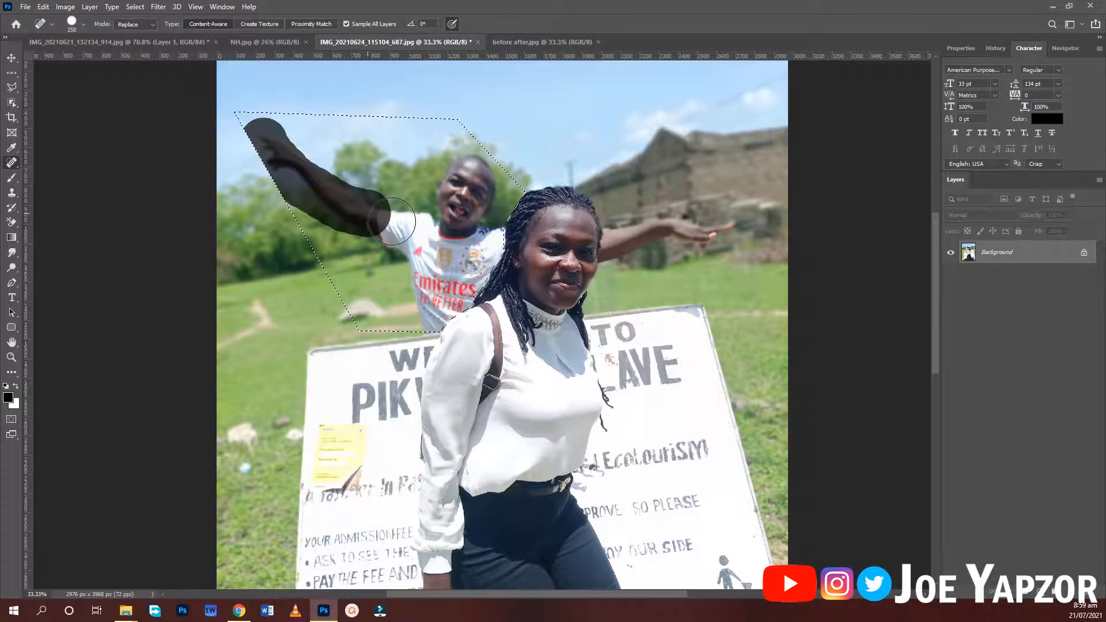
# Heal away the man's head, shoulders and torso inside the selection, going over the leftover patches beside the woman
pyautogui.moveTo(392, 221)
pyautogui.mouseDown()
pyautogui.moveTo(369, 228)
pyautogui.moveTo(410, 222)
pyautogui.moveTo(400, 259)
pyautogui.moveTo(470, 172)
pyautogui.moveTo(464, 234)
pyautogui.moveTo(487, 239)
pyautogui.moveTo(443, 293)
pyautogui.moveTo(429, 251)
pyautogui.moveTo(426, 328)
pyautogui.moveTo(470, 314)
pyautogui.moveTo(492, 230)
pyautogui.moveTo(511, 217)
pyautogui.mouseUp()
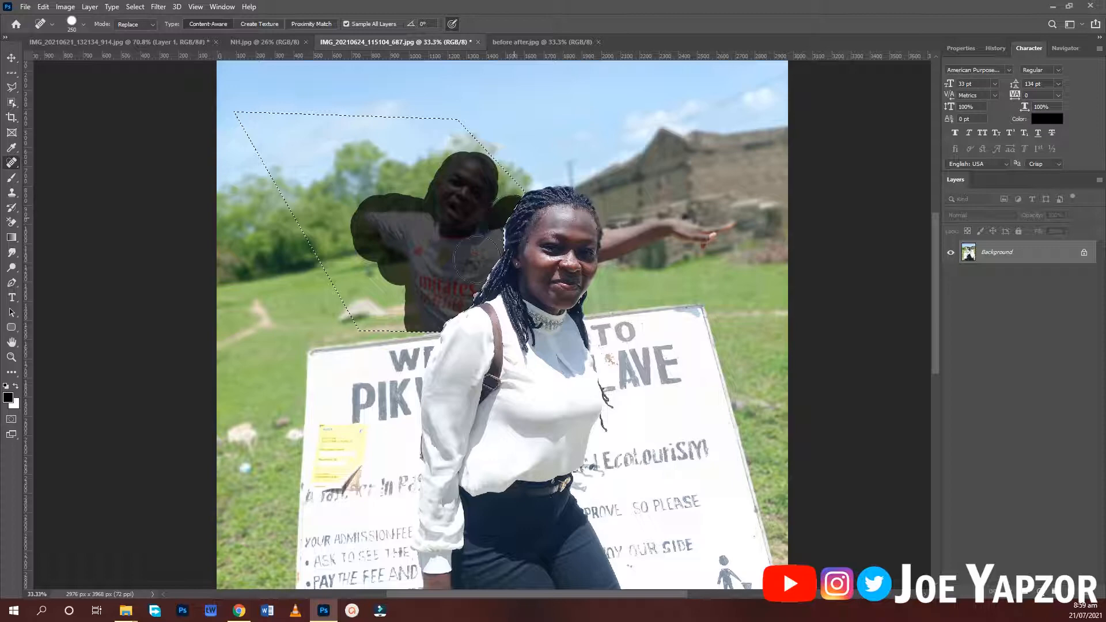
pyautogui.moveTo(477, 258); pyautogui.dragTo(473, 259)
pyautogui.moveTo(414, 210)
pyautogui.mouseDown()
pyautogui.moveTo(397, 231)
pyautogui.moveTo(452, 266)
pyautogui.moveTo(469, 225)
pyautogui.moveTo(440, 228)
pyautogui.moveTo(479, 236)
pyautogui.moveTo(482, 267)
pyautogui.moveTo(455, 289)
pyautogui.mouseUp()
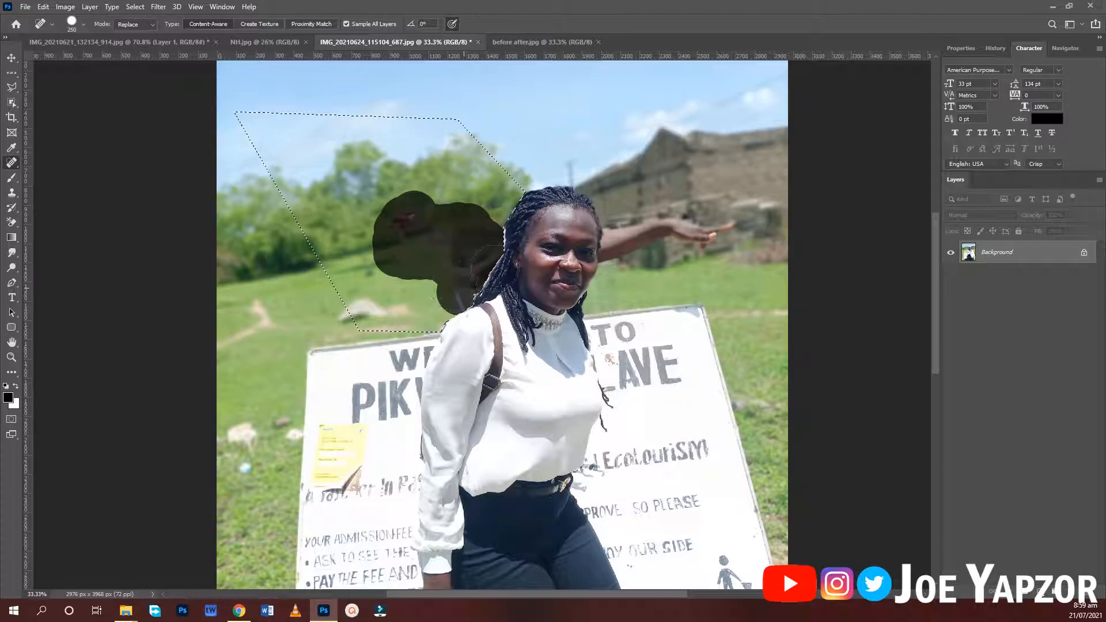
pyautogui.moveTo(492, 265)
pyautogui.mouseDown()
pyautogui.moveTo(428, 299)
pyautogui.moveTo(431, 283)
pyautogui.moveTo(468, 259)
pyautogui.moveTo(483, 266)
pyautogui.moveTo(483, 241)
pyautogui.moveTo(449, 293)
pyautogui.mouseUp()
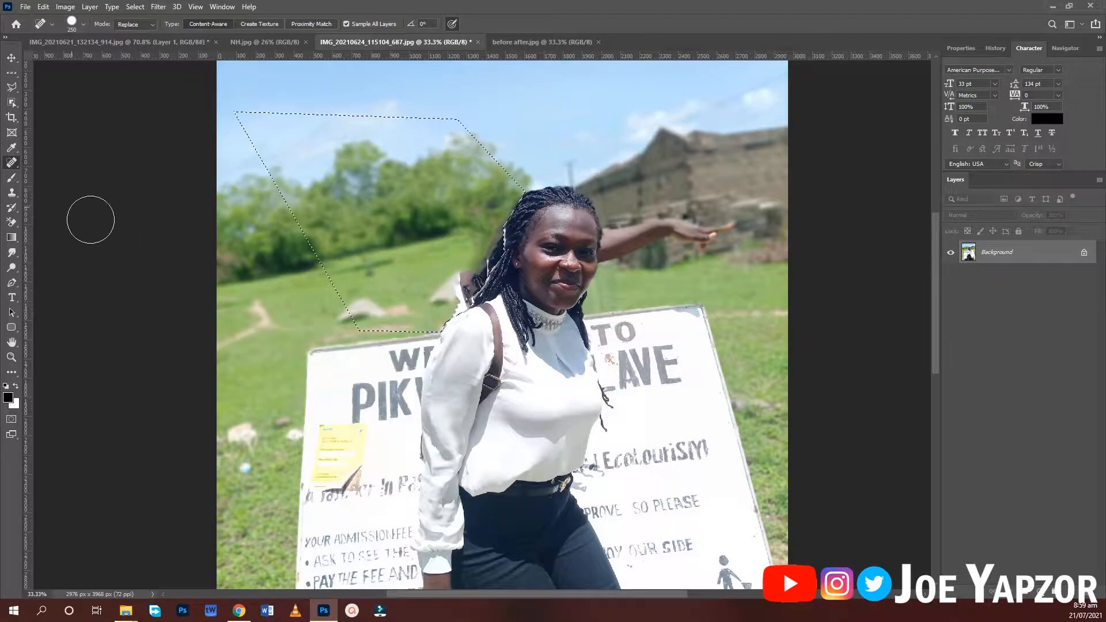
# Set the Healing Brush mode to Normal and heal the man's remnants beside the woman's hair and shoulder
pyautogui.rightClick(12, 166)
pyautogui.click(69, 174)
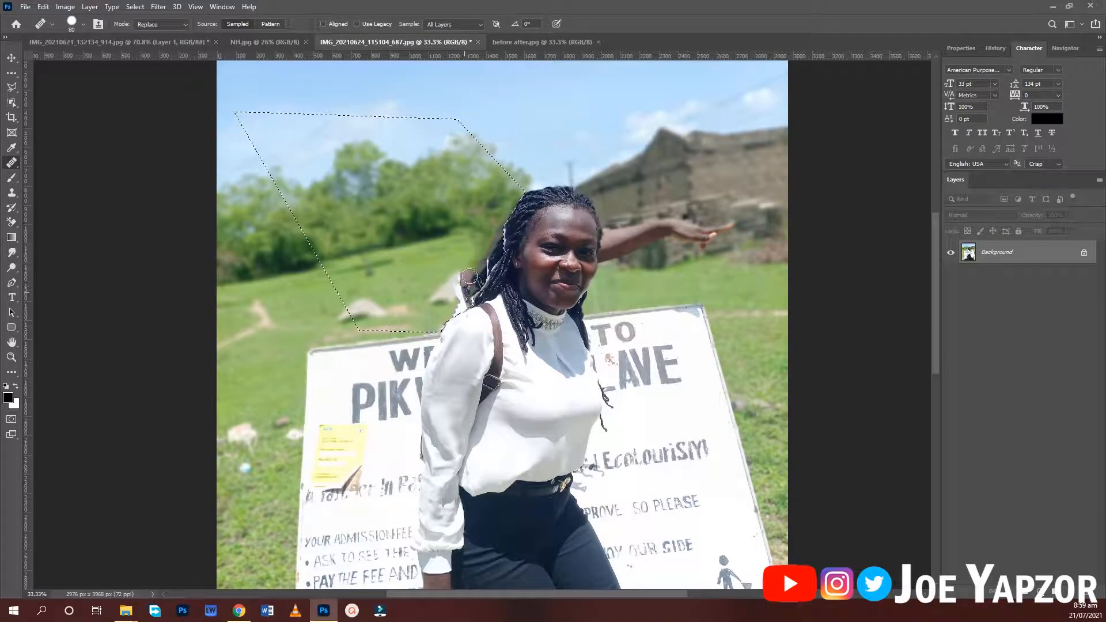
pyautogui.moveTo(462, 281)
pyautogui.mouseDown()
pyautogui.moveTo(492, 239)
pyautogui.moveTo(488, 288)
pyautogui.moveTo(493, 215)
pyautogui.moveTo(440, 299)
pyautogui.mouseUp()
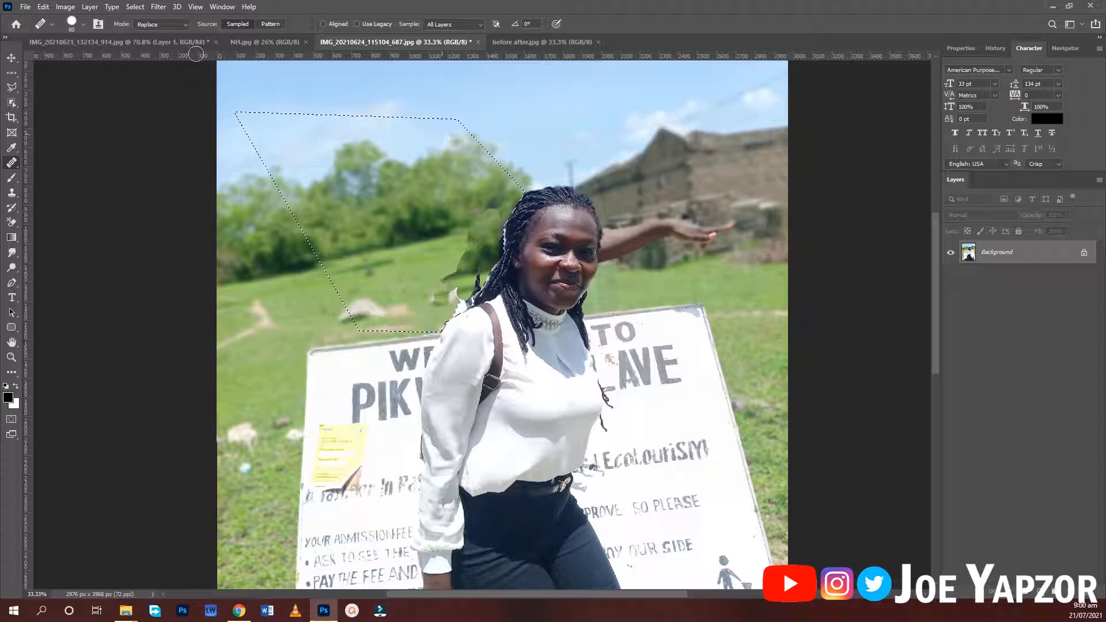
pyautogui.click(158, 24)
pyautogui.click(150, 34)
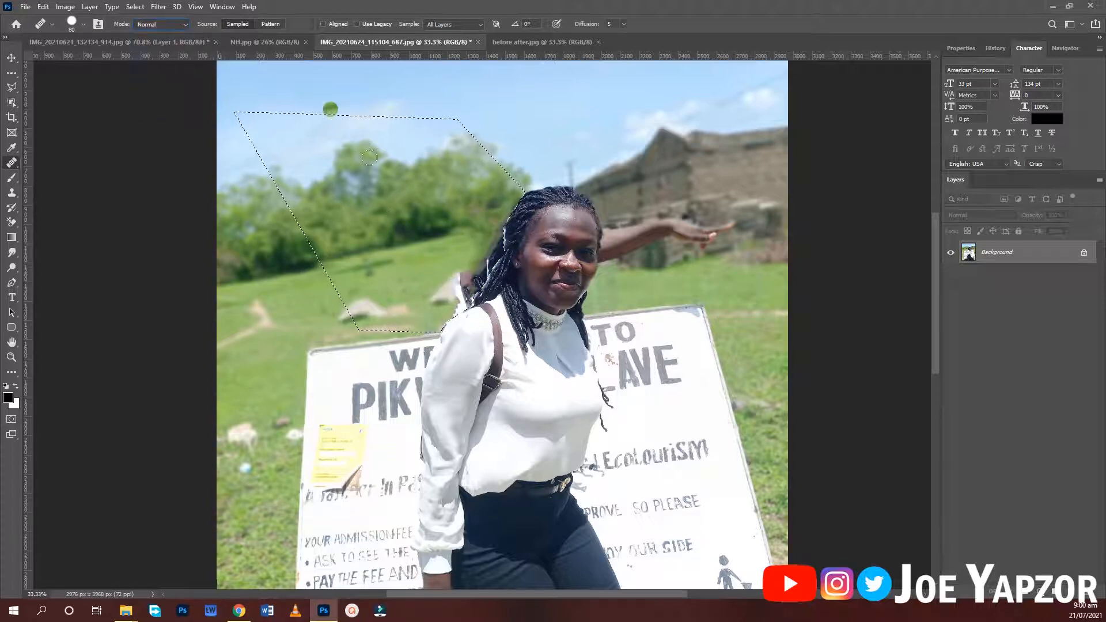
pyautogui.moveTo(464, 277)
pyautogui.mouseDown()
pyautogui.moveTo(456, 300)
pyautogui.moveTo(478, 284)
pyautogui.mouseUp()
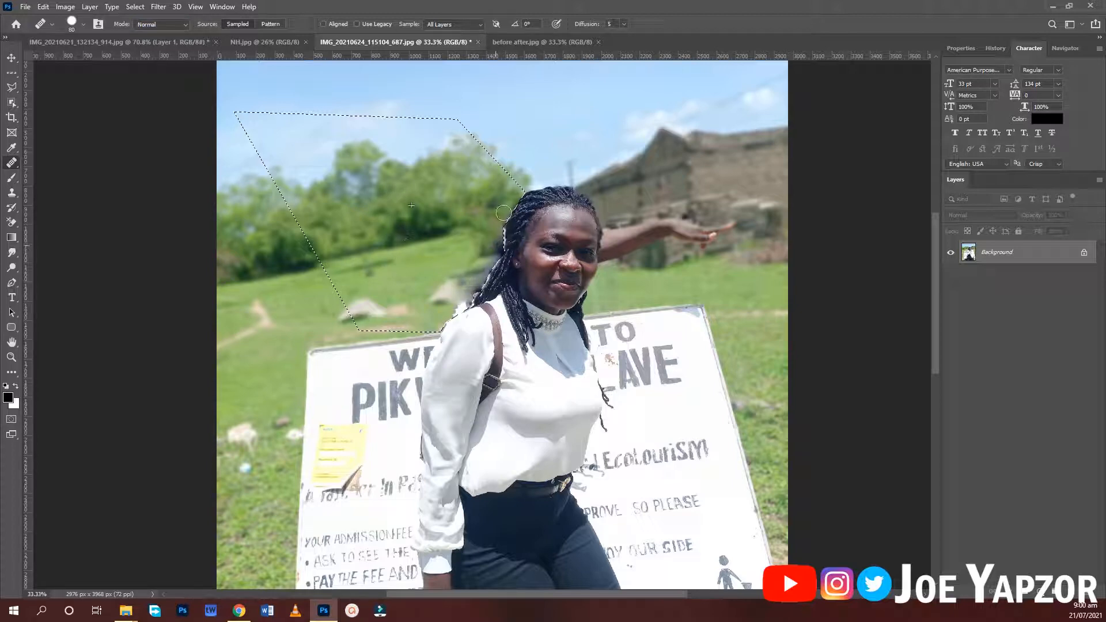
pyautogui.moveTo(503, 213)
pyautogui.mouseDown()
pyautogui.moveTo(464, 274)
pyautogui.moveTo(477, 228)
pyautogui.moveTo(443, 275)
pyautogui.moveTo(459, 230)
pyautogui.moveTo(453, 278)
pyautogui.moveTo(480, 269)
pyautogui.mouseUp()
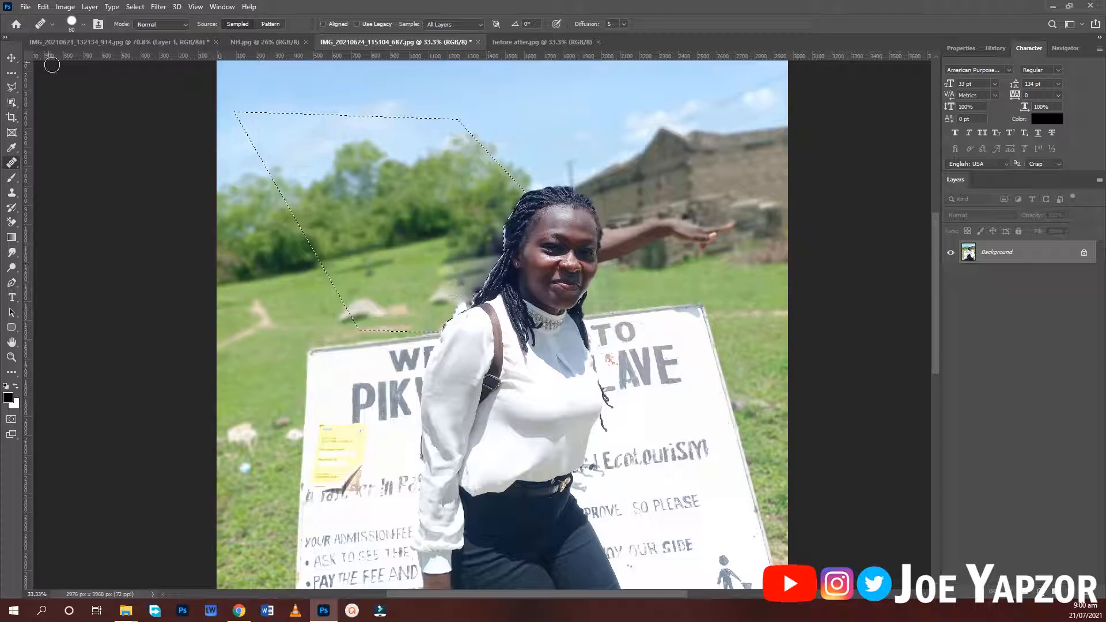
# Heal the leftover patches of the man beside the woman's hair with the Spot Healing Brush inside the selection
pyautogui.rightClick(13, 163)
pyautogui.click(63, 165)
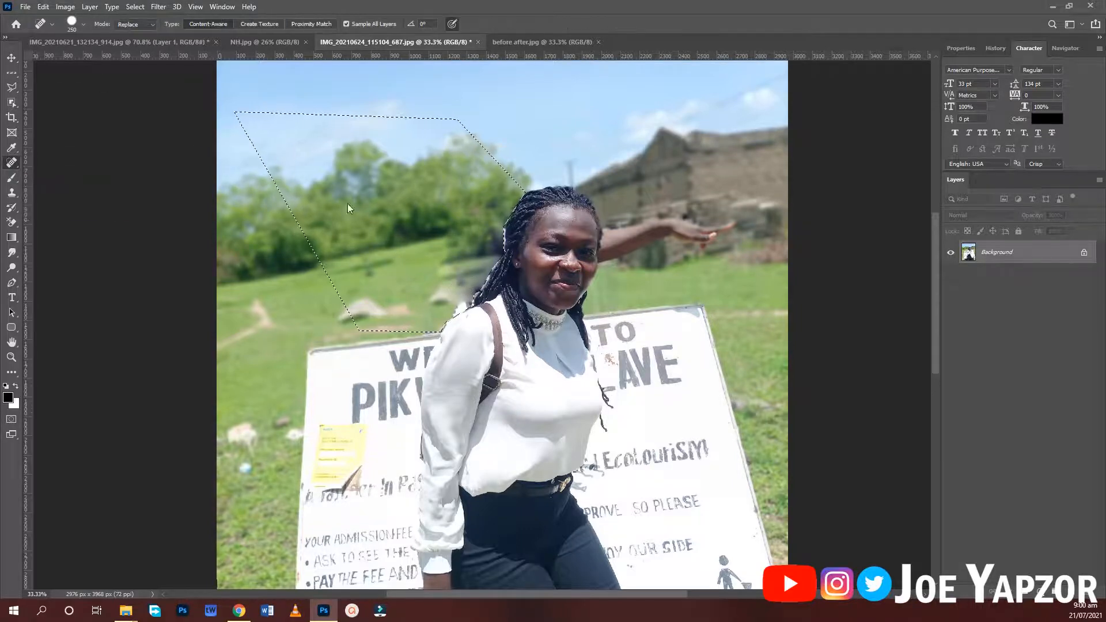
pyautogui.moveTo(445, 245)
pyautogui.mouseDown()
pyautogui.moveTo(443, 286)
pyautogui.moveTo(480, 260)
pyautogui.moveTo(466, 240)
pyautogui.moveTo(442, 229)
pyautogui.moveTo(378, 234)
pyautogui.mouseUp()
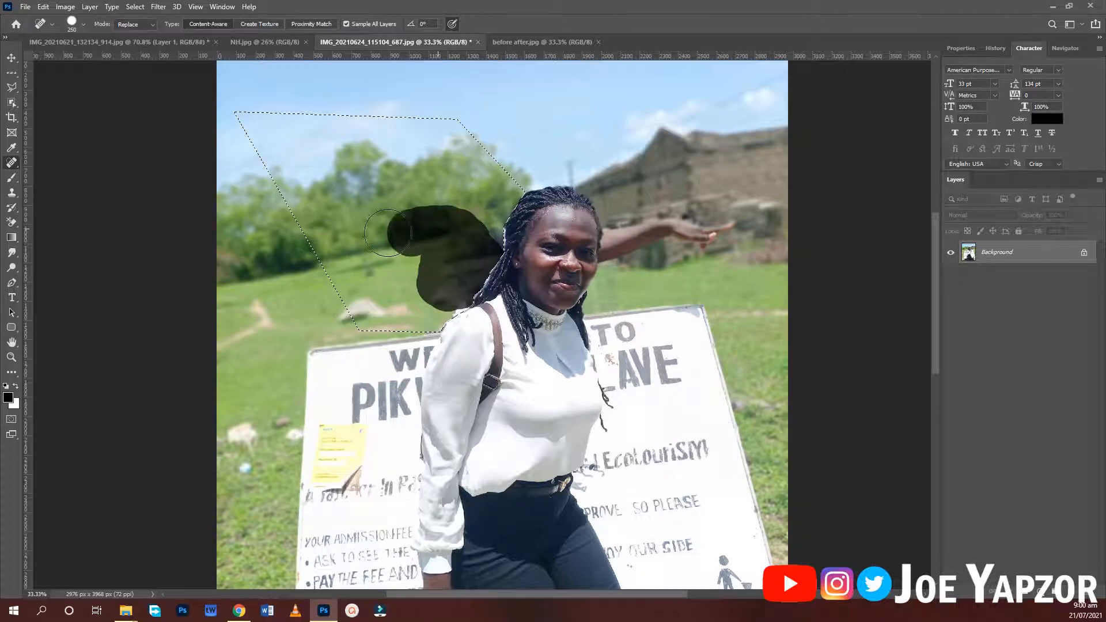
pyautogui.moveTo(387, 233); pyautogui.dragTo(389, 233)
pyautogui.moveTo(455, 270); pyautogui.dragTo(468, 253)
pyautogui.moveTo(470, 247); pyautogui.dragTo(481, 238)
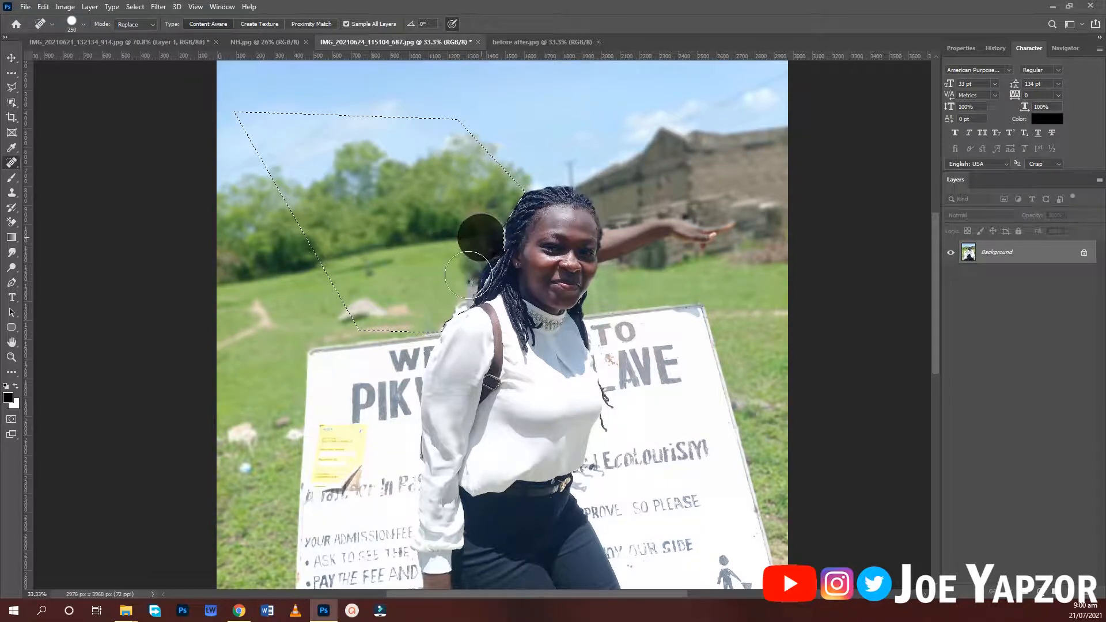
pyautogui.moveTo(468, 275); pyautogui.dragTo(481, 241)
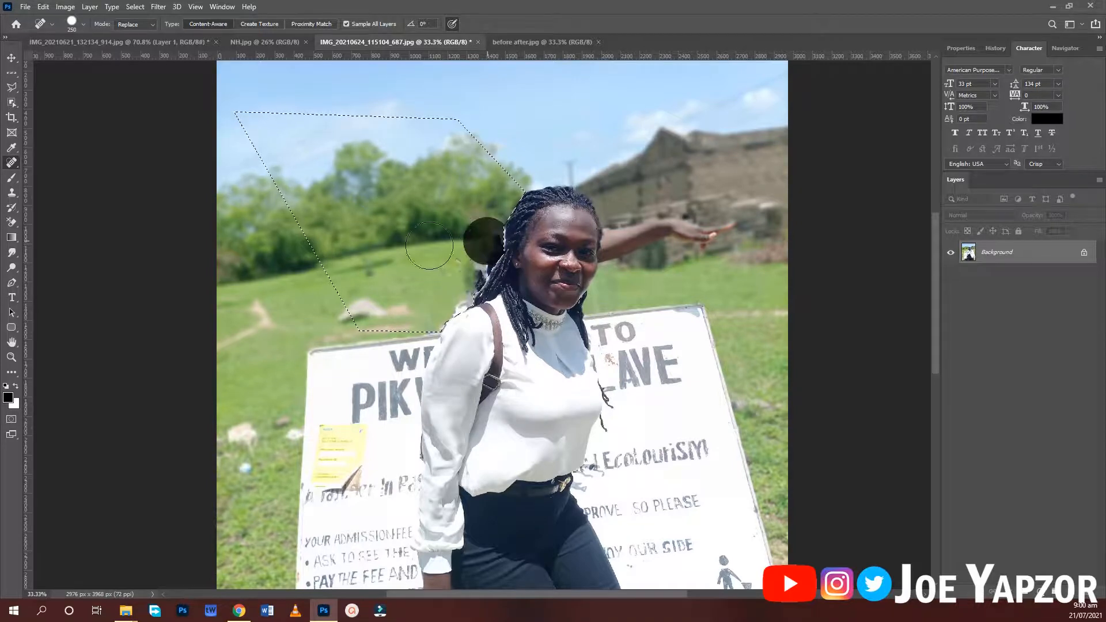
# Sample the open grass with the Healing Brush and paint over the dark remnants along the woman's braids
pyautogui.rightClick(25, 163)
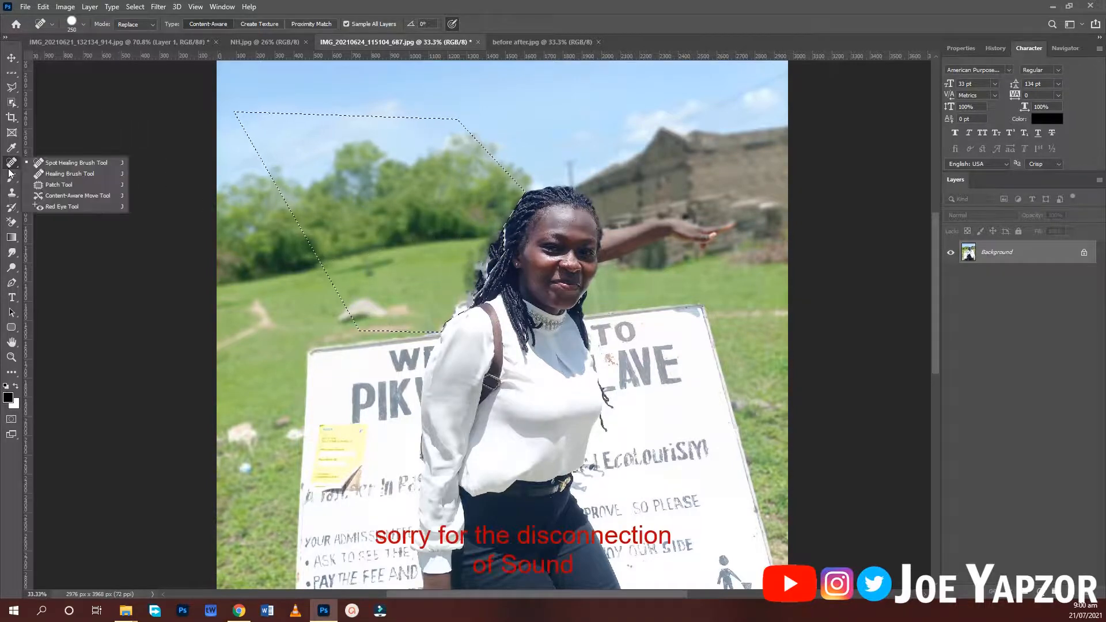
pyautogui.click(57, 175)
pyautogui.keyDown('alt'); pyautogui.click(391, 254); pyautogui.keyUp('alt')
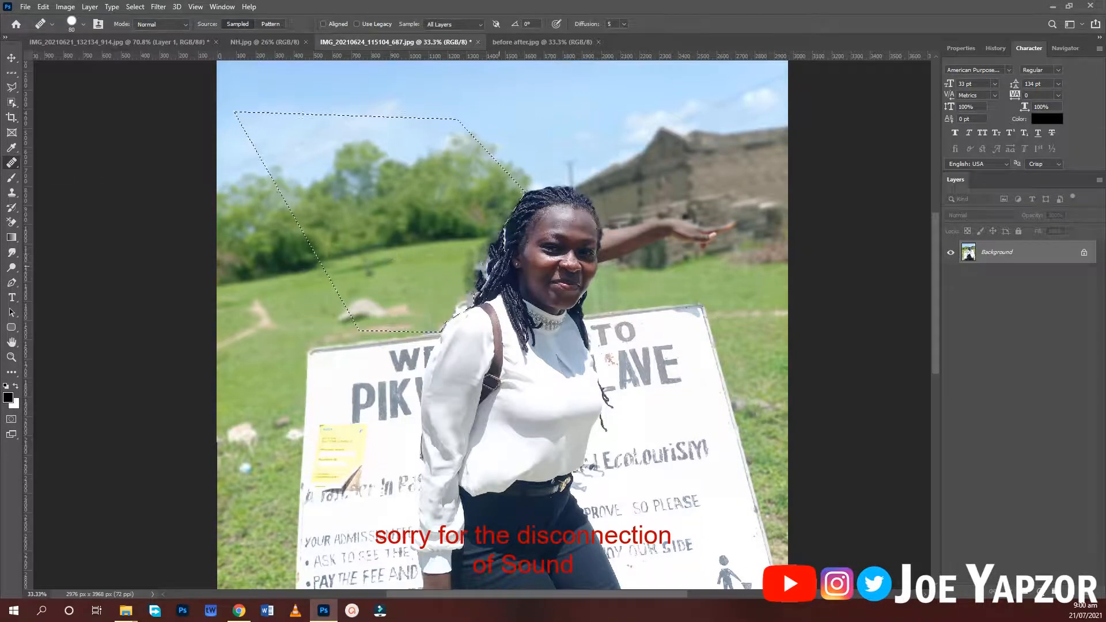
pyautogui.moveTo(501, 248)
pyautogui.mouseDown()
pyautogui.moveTo(502, 265)
pyautogui.moveTo(495, 242)
pyautogui.moveTo(464, 286)
pyautogui.mouseUp()
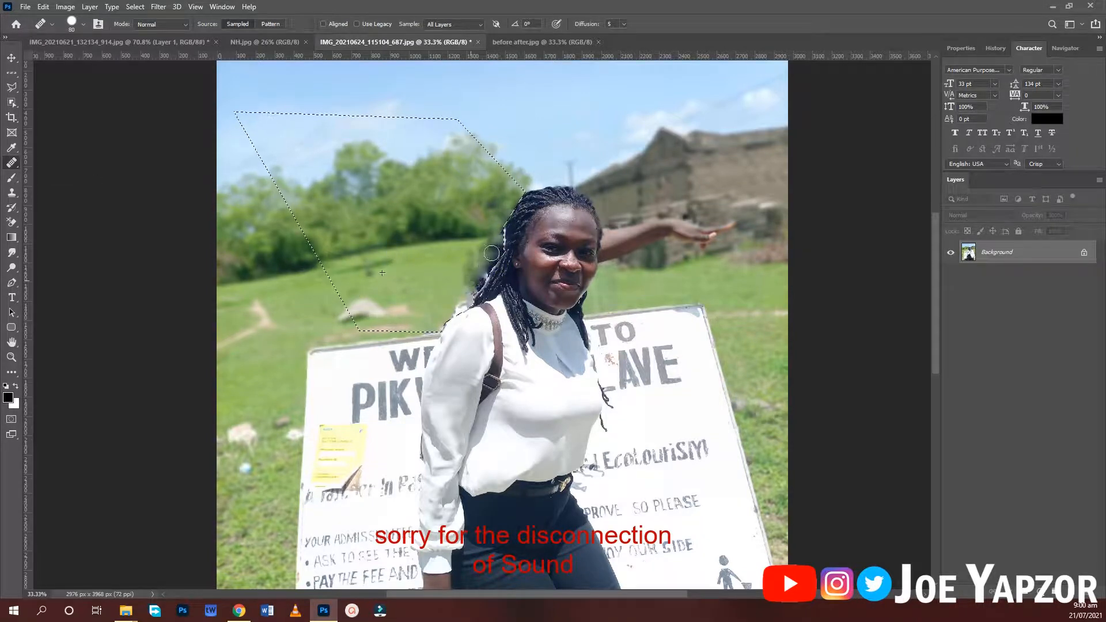
pyautogui.moveTo(490, 251)
pyautogui.mouseDown()
pyautogui.moveTo(466, 283)
pyautogui.moveTo(497, 249)
pyautogui.moveTo(474, 296)
pyautogui.moveTo(476, 262)
pyautogui.mouseUp()
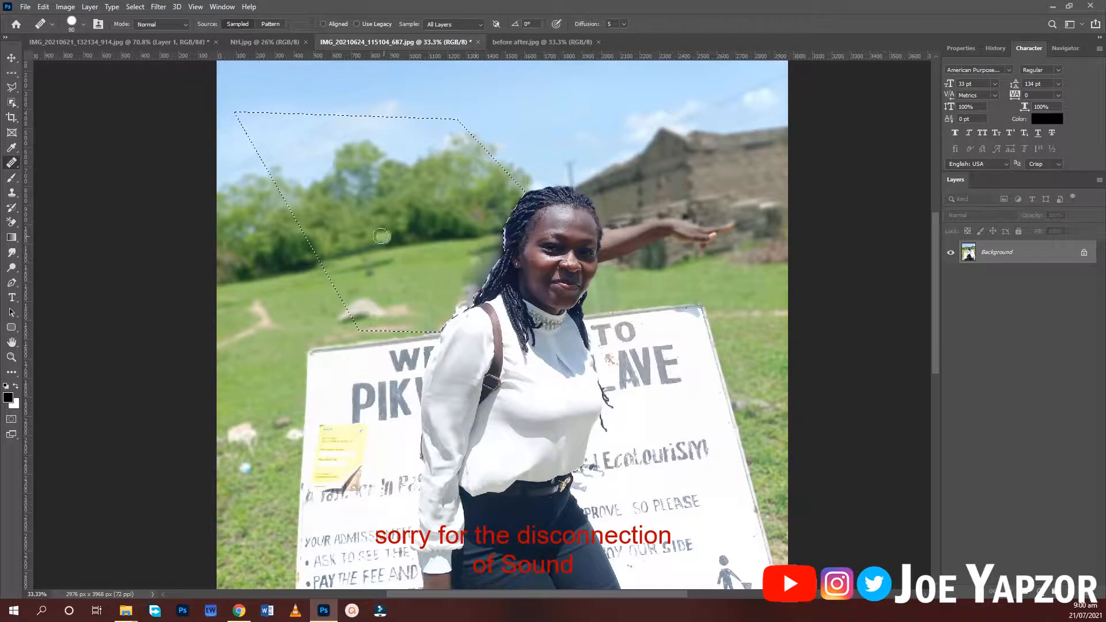
# Deselect and heal away the man's outstretched arm in front of the stone building with the Spot Healing Brush
pyautogui.scroll(-1, 376, 237)
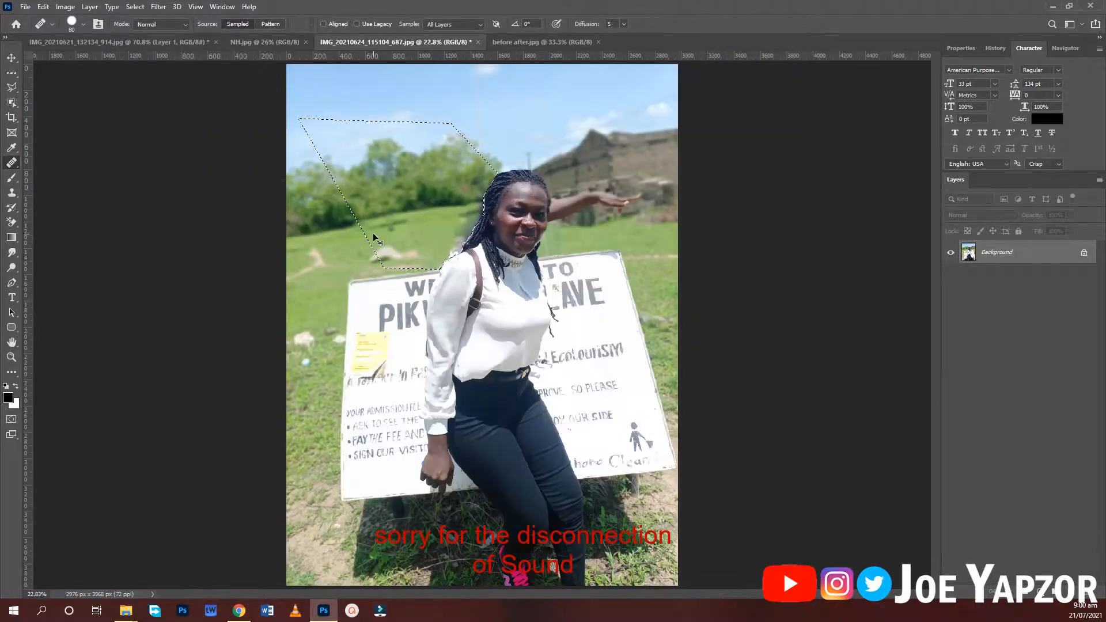
pyautogui.hotkey('ctrl', 'd')
pyautogui.rightClick(16, 167)
pyautogui.click(63, 165)
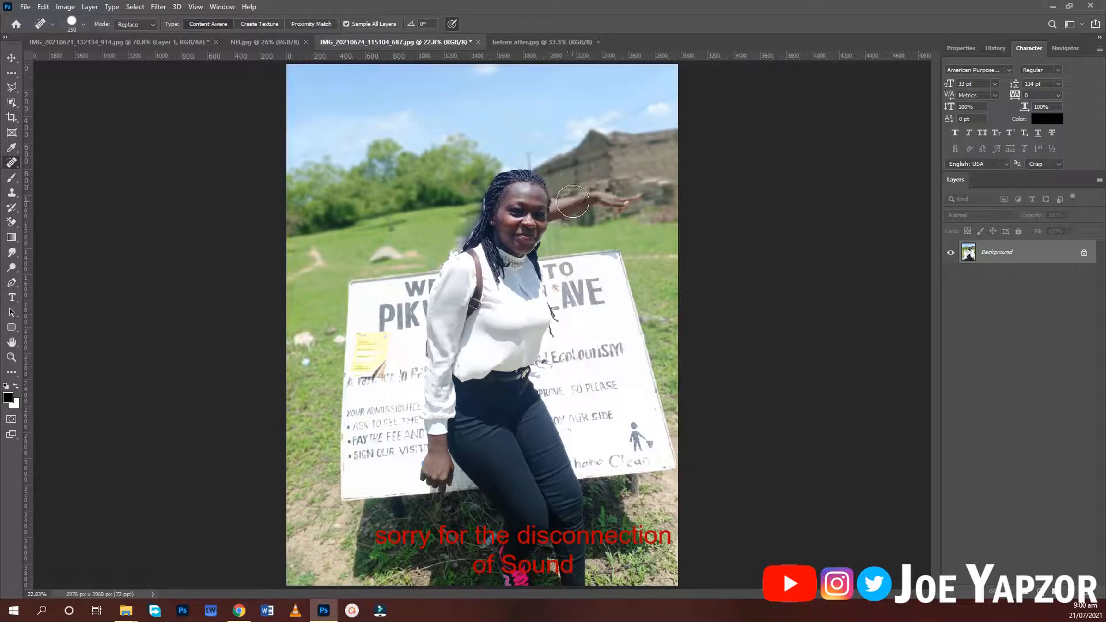
pyautogui.click(572, 201)
pyautogui.moveTo(563, 198)
pyautogui.mouseDown()
pyautogui.moveTo(571, 209)
pyautogui.moveTo(643, 197)
pyautogui.moveTo(639, 180)
pyautogui.moveTo(592, 187)
pyautogui.moveTo(590, 199)
pyautogui.mouseUp()
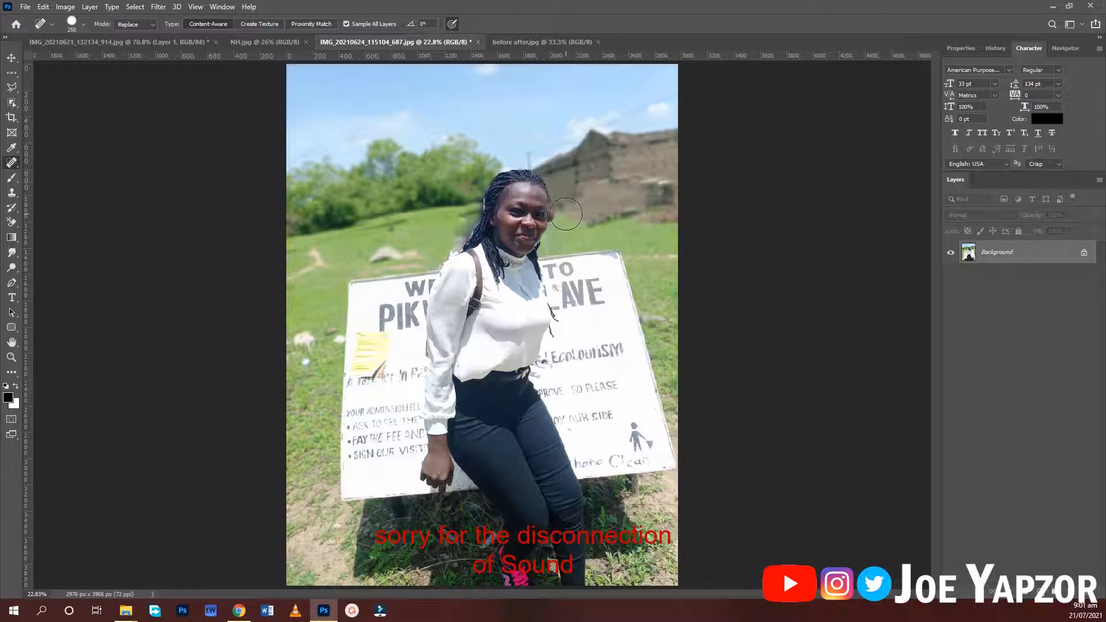
pyautogui.click(564, 214)
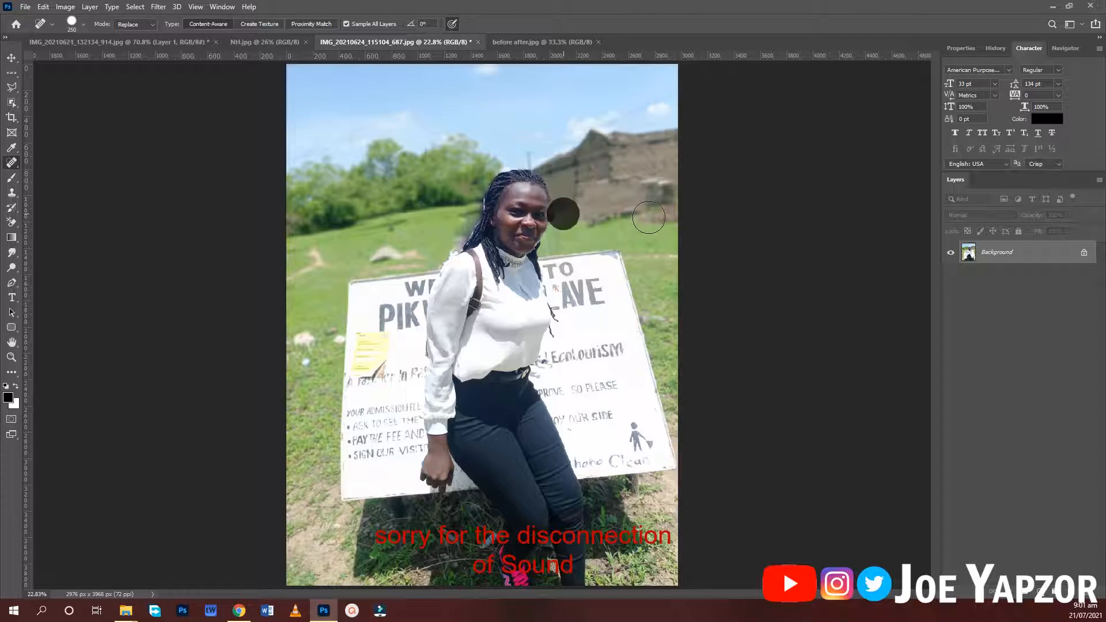
# Convert the Background into a regular layer and toggle its visibility off and on
pyautogui.hotkey('ctrl', '-')
pyautogui.hotkey('ctrl', '-')
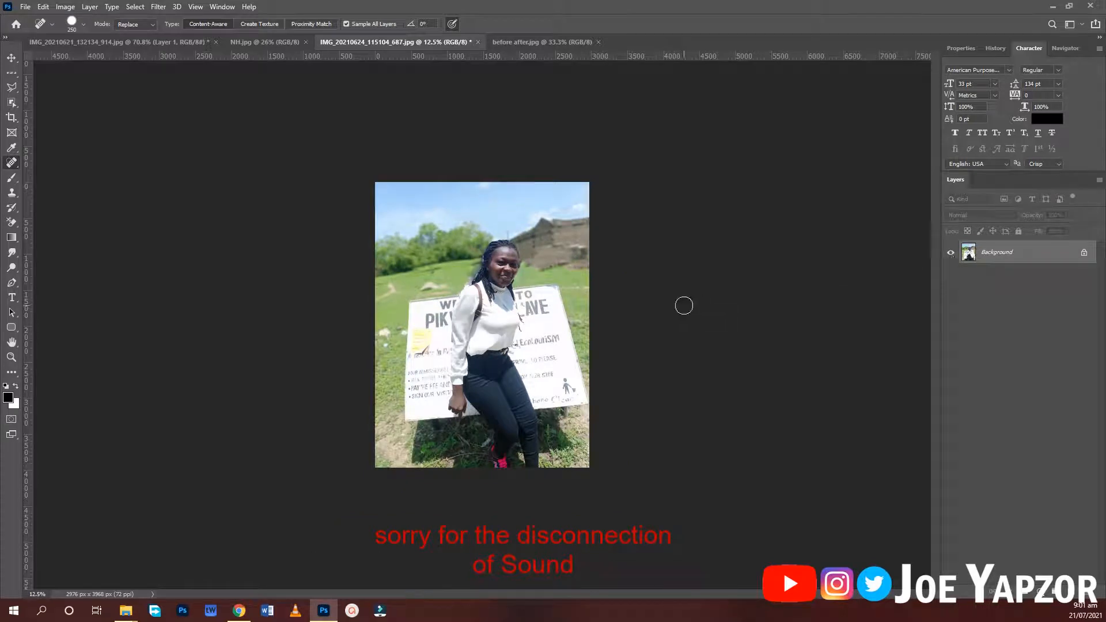
pyautogui.hotkey('ctrl', '0')
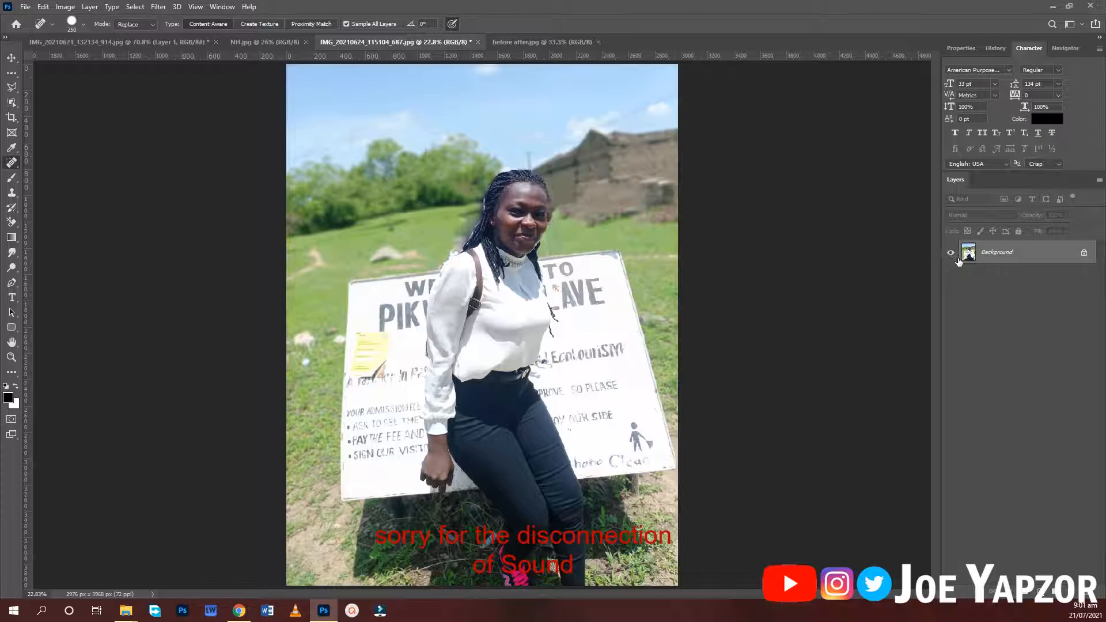
pyautogui.click(1083, 252)
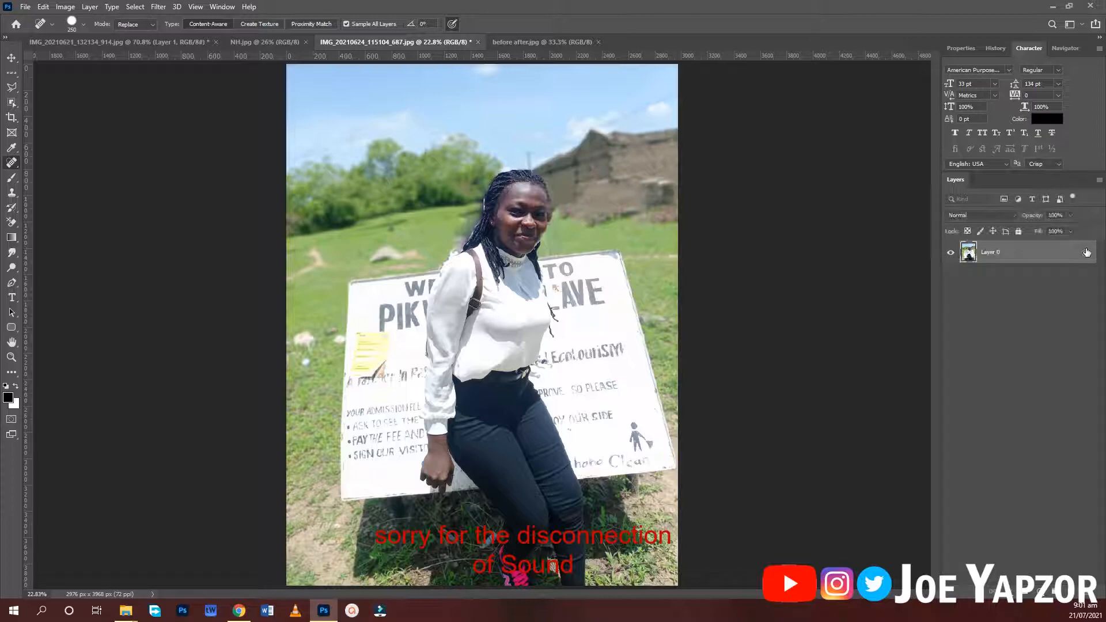
pyautogui.click(951, 254)
pyautogui.click(951, 254)
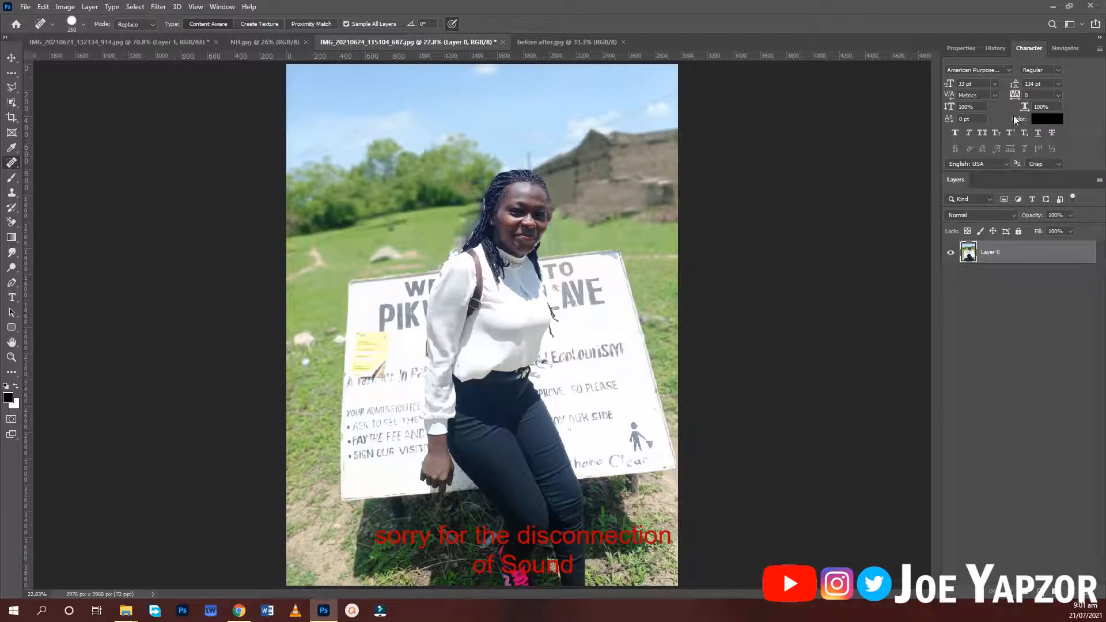
# Compare the earliest Spot Healing Brush state in the history with the latest state, ending on the latest one
pyautogui.click(995, 48)
pyautogui.scroll(-5, 1034, 215)
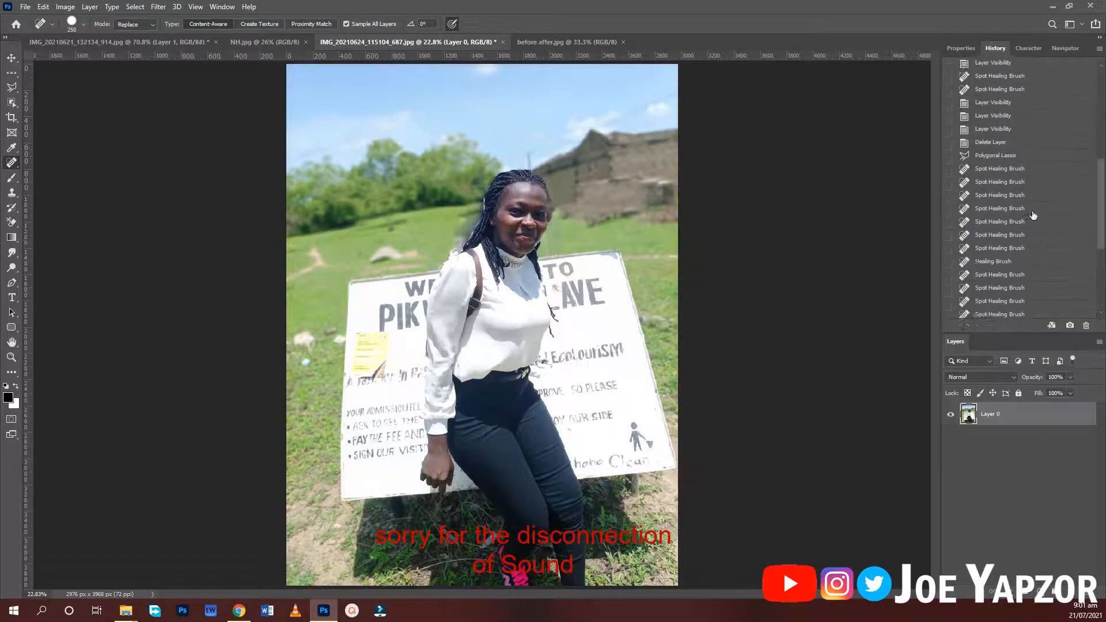
pyautogui.scroll(5, 1034, 214)
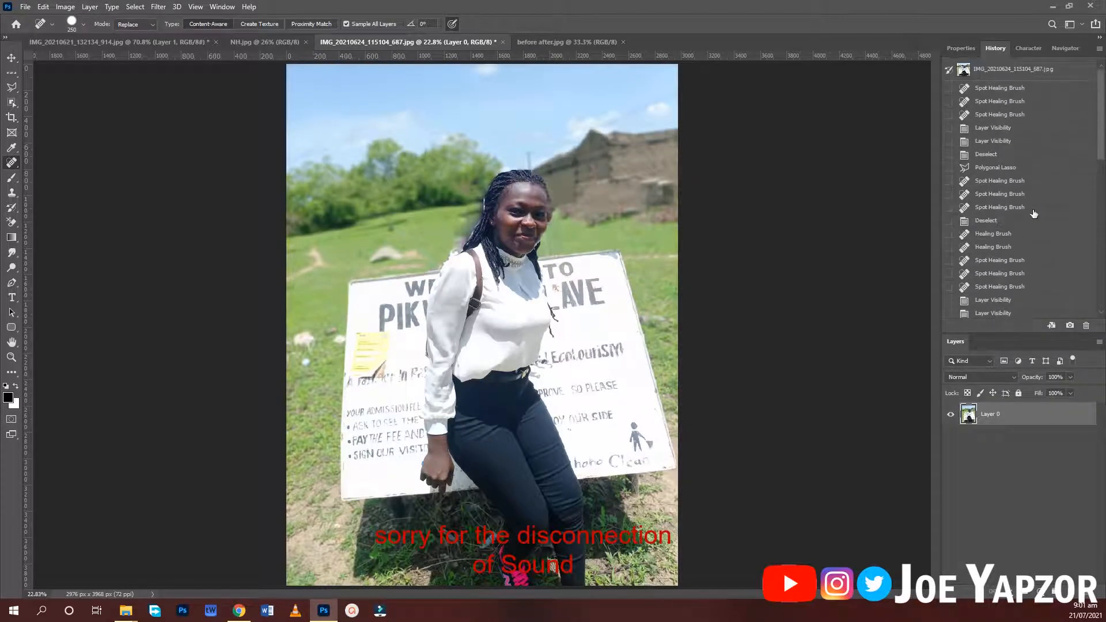
pyautogui.click(1012, 89)
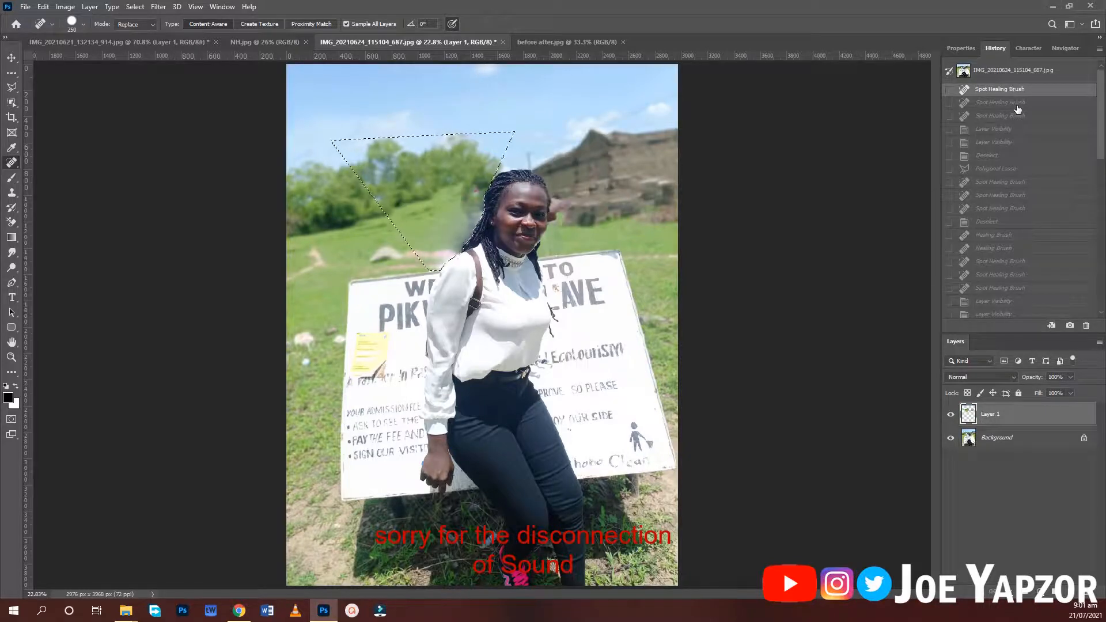
pyautogui.scroll(-10, 1018, 109)
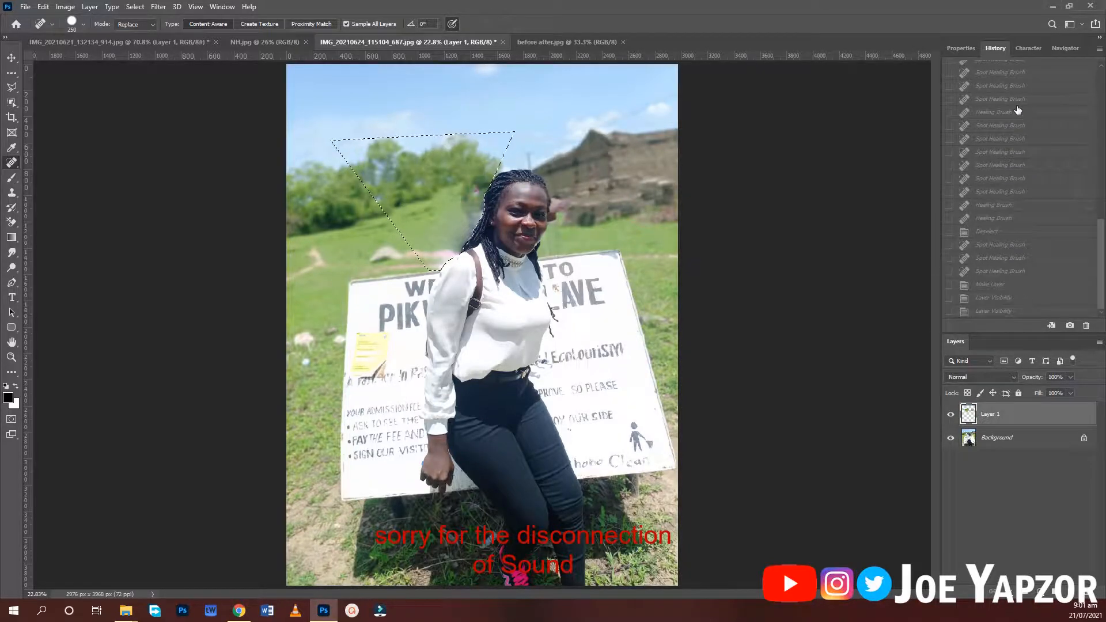
pyautogui.click(1004, 311)
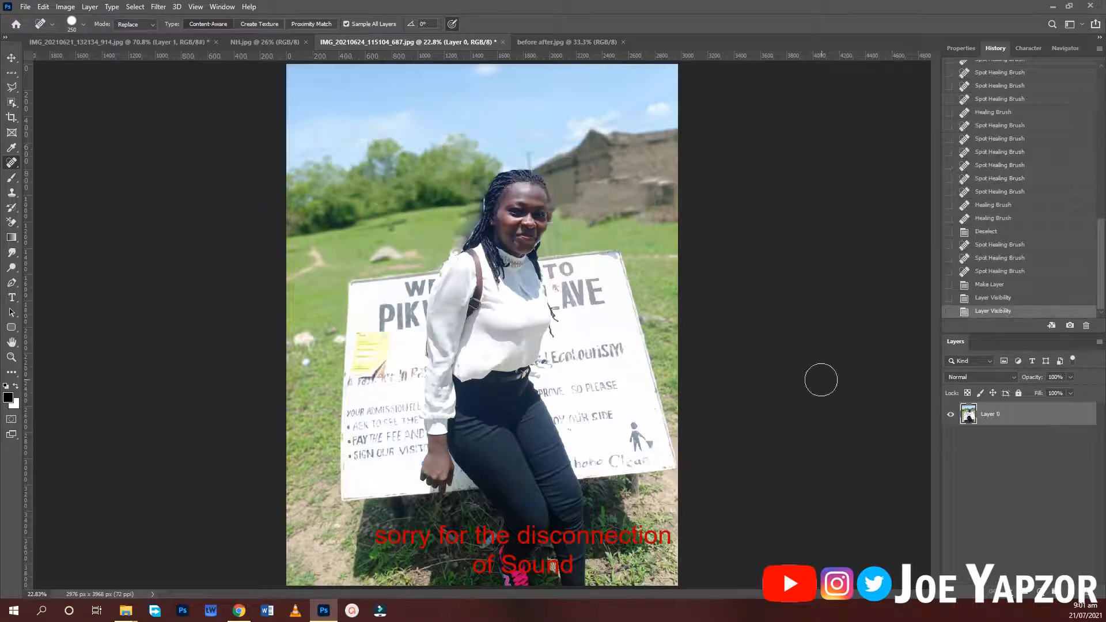
# Revert the photo to its saved version and compare it with the healed state in the history, ending on the reverted version
pyautogui.click(24, 6)
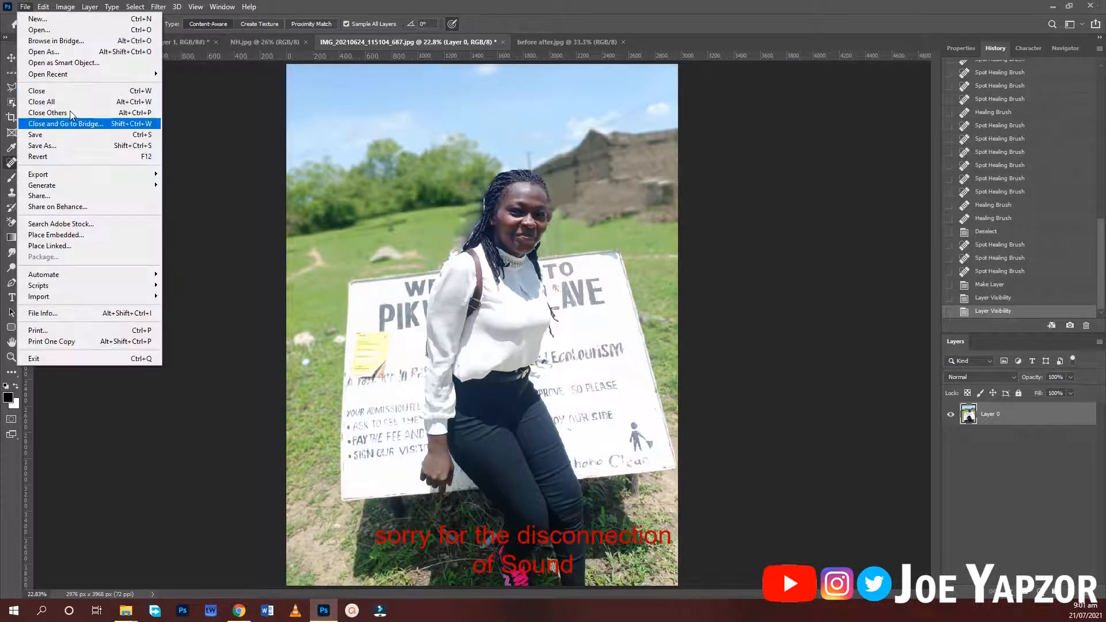
pyautogui.click(81, 162)
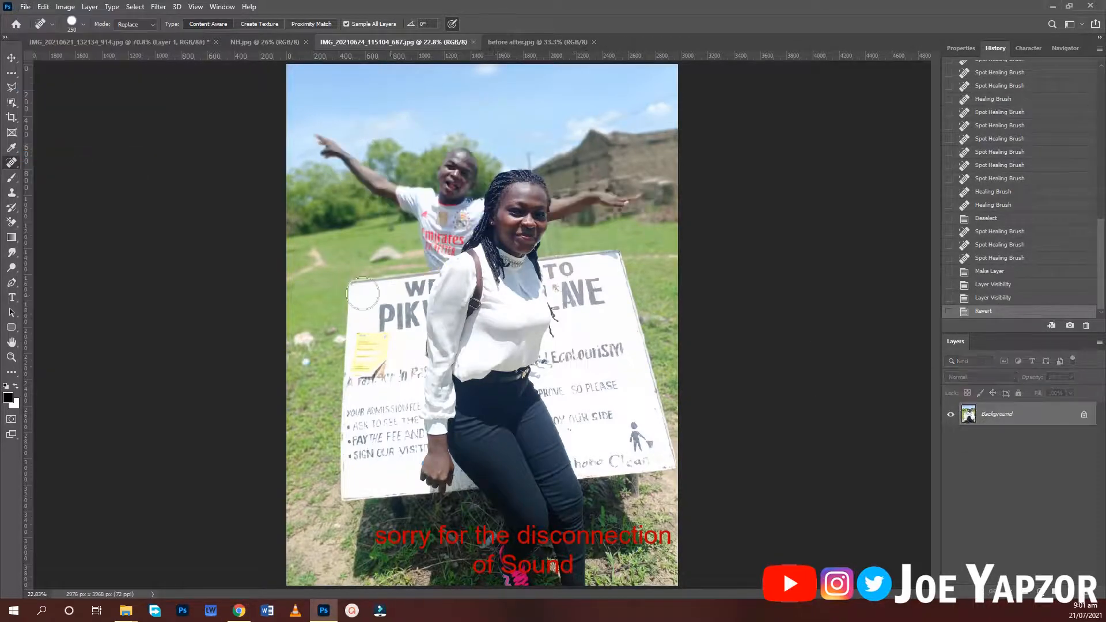
pyautogui.click(999, 302)
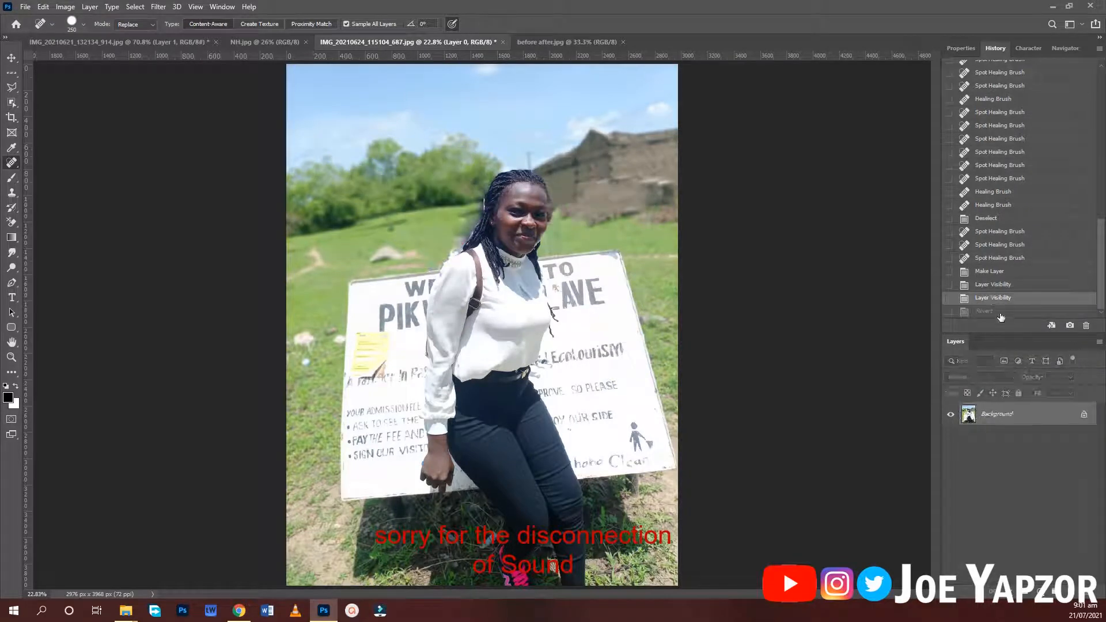
pyautogui.click(1001, 314)
pyautogui.click(1000, 302)
pyautogui.click(1001, 313)
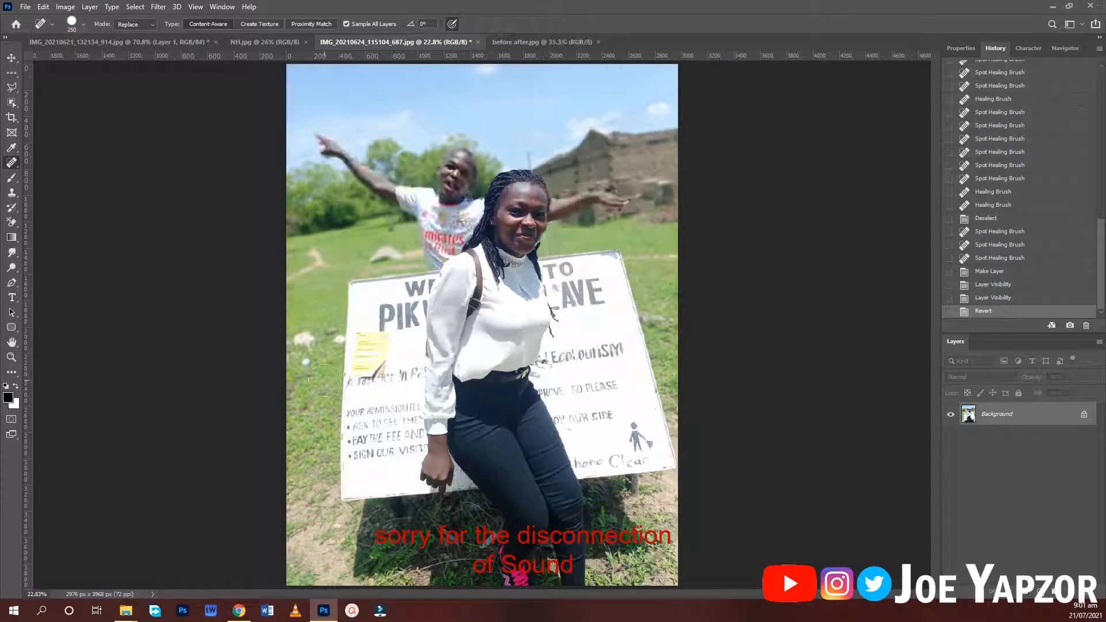
# Heal away the stone and the small piece of litter on the grass beside the signboard with the Spot Healing Brush
pyautogui.moveTo(309, 346); pyautogui.dragTo(308, 342)
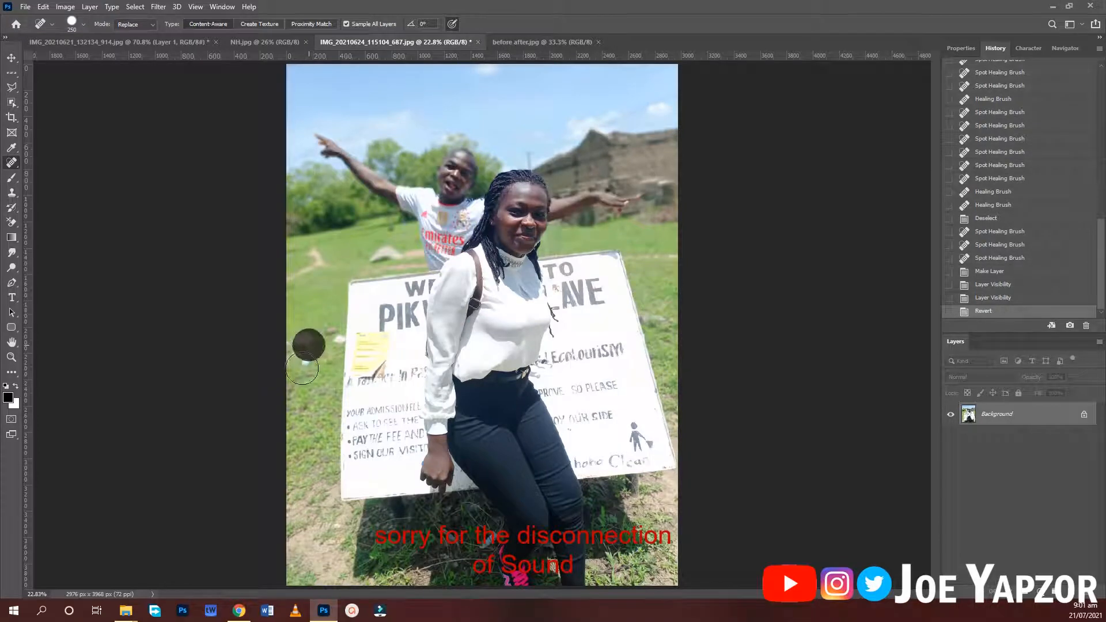
pyautogui.click(303, 363)
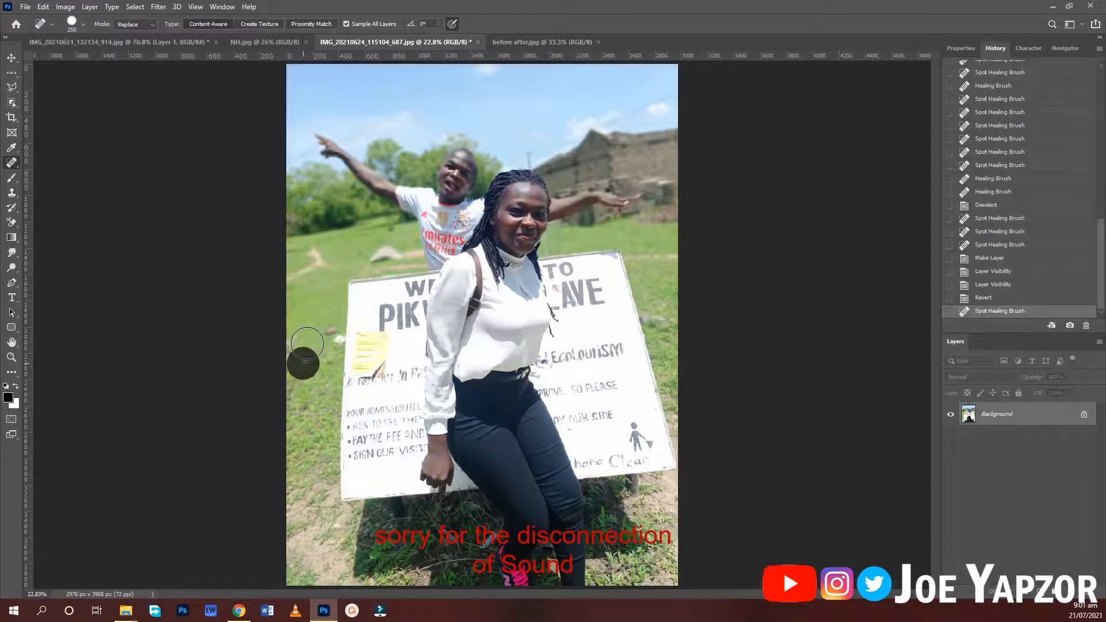